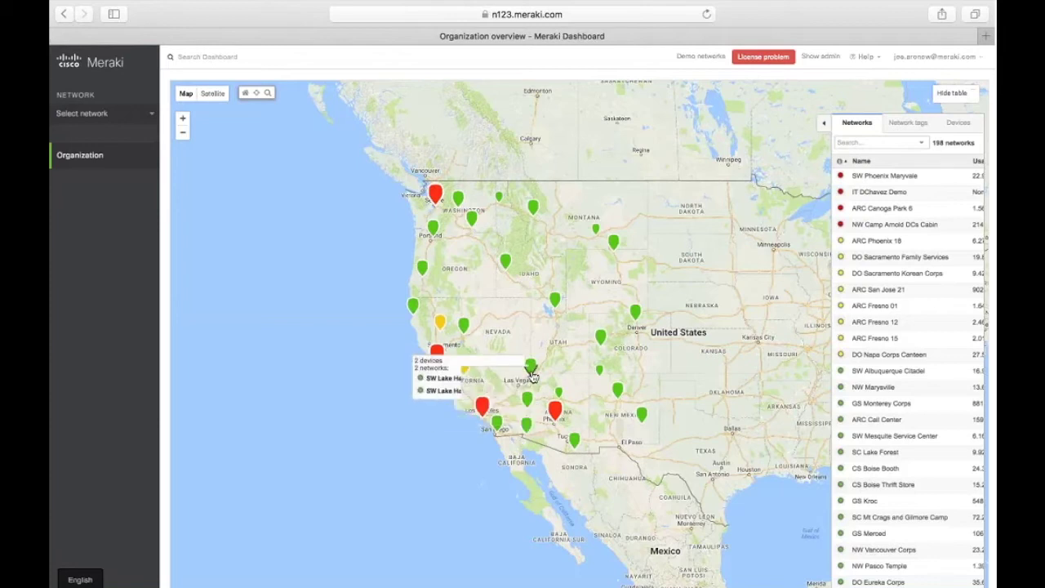
Examine the network markers across the western United States on the organization map, including Las Vegas, California and Arizona
mouse_move(531, 371)
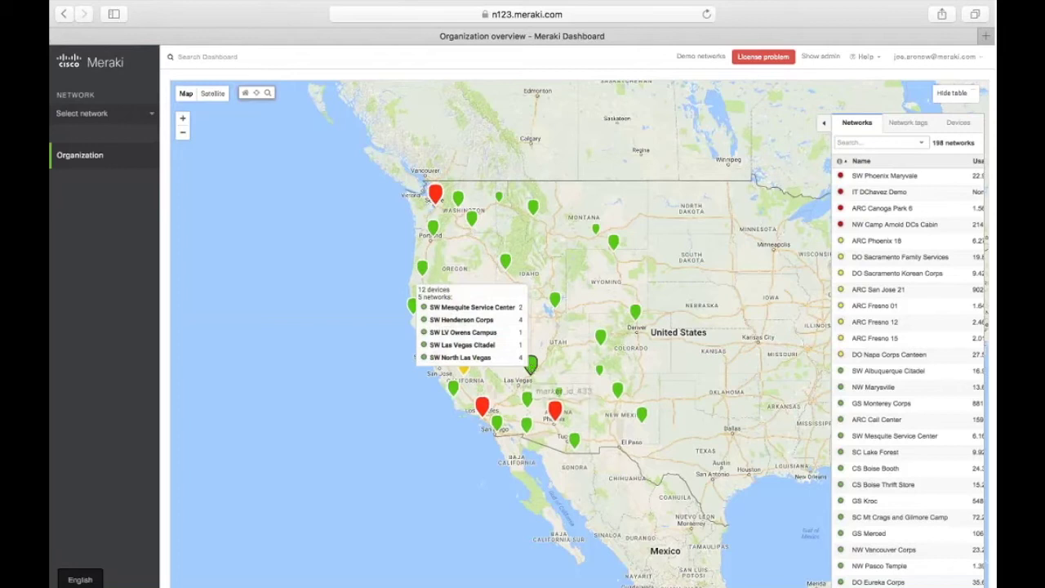
left_click(182, 120)
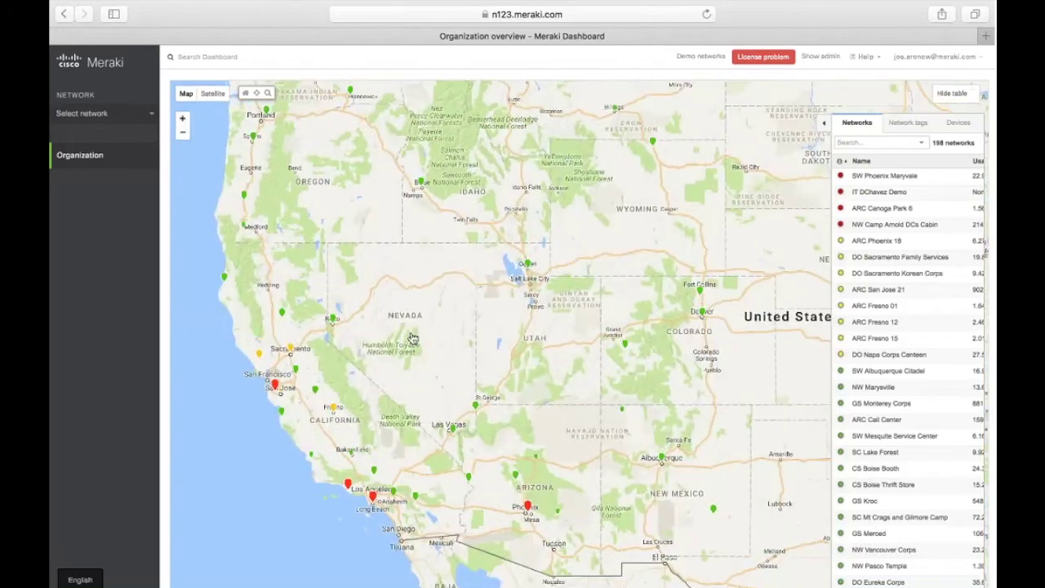
left_click(182, 121)
left_click_drag(479, 373, 599, 244)
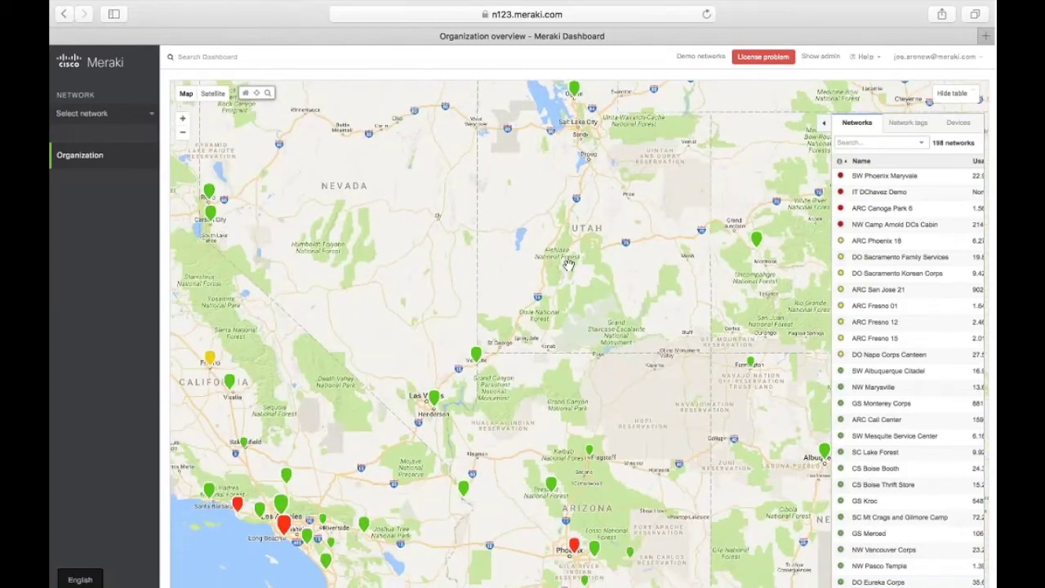
mouse_move(445, 400)
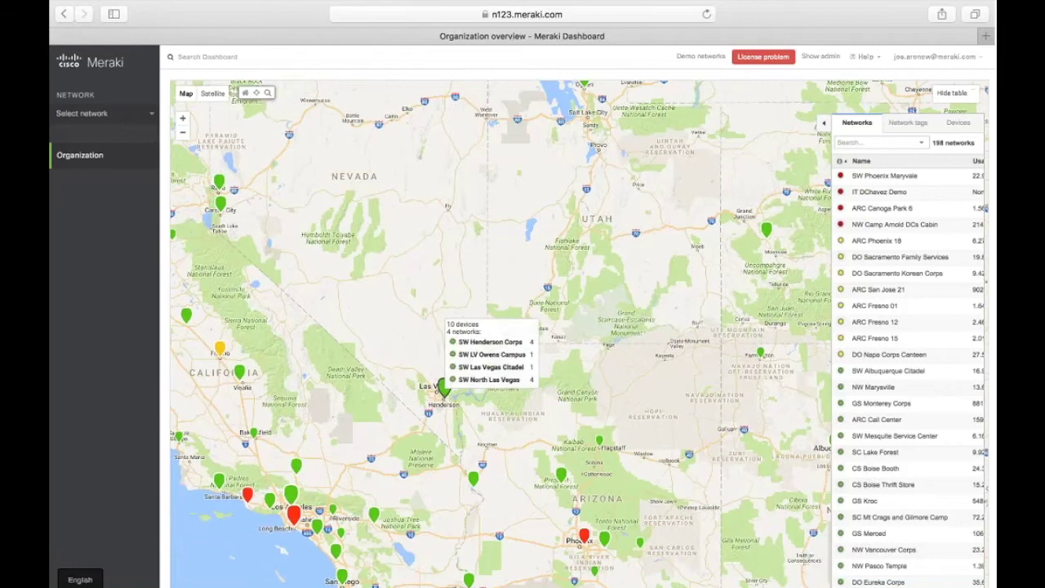
left_click_drag(404, 298, 490, 329)
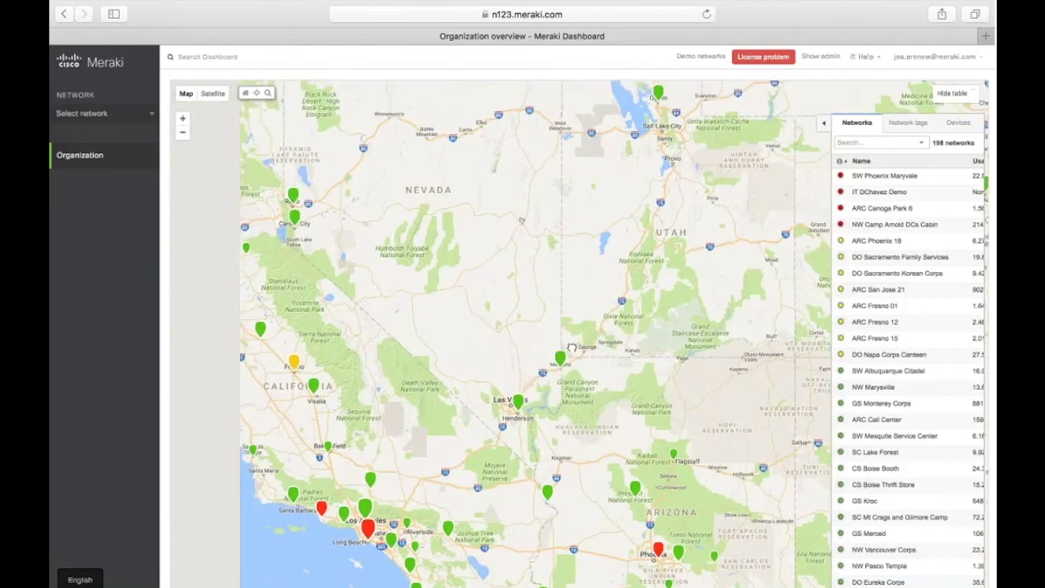
left_click(182, 132)
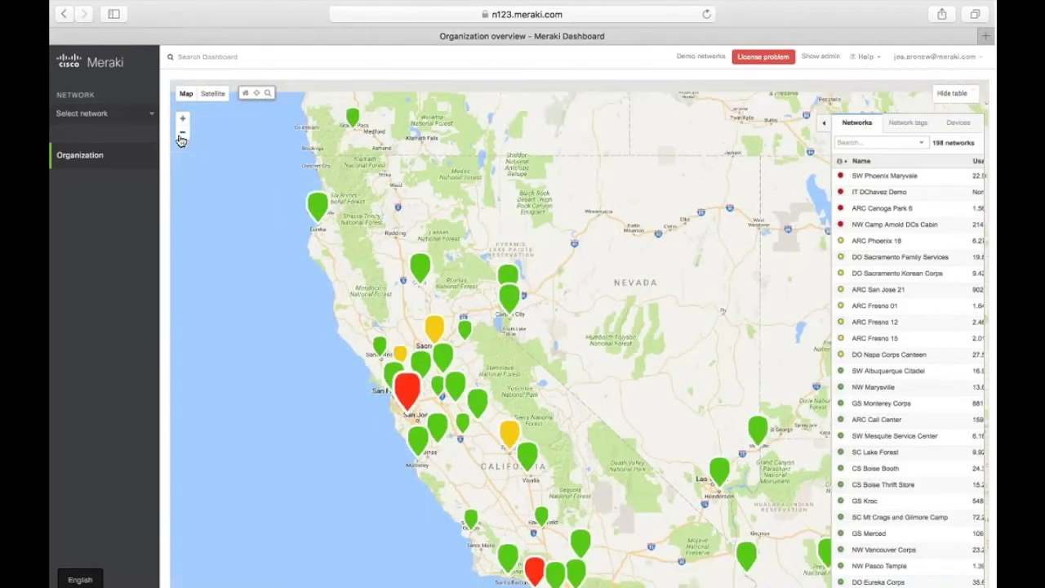
left_click_drag(494, 318, 415, 329)
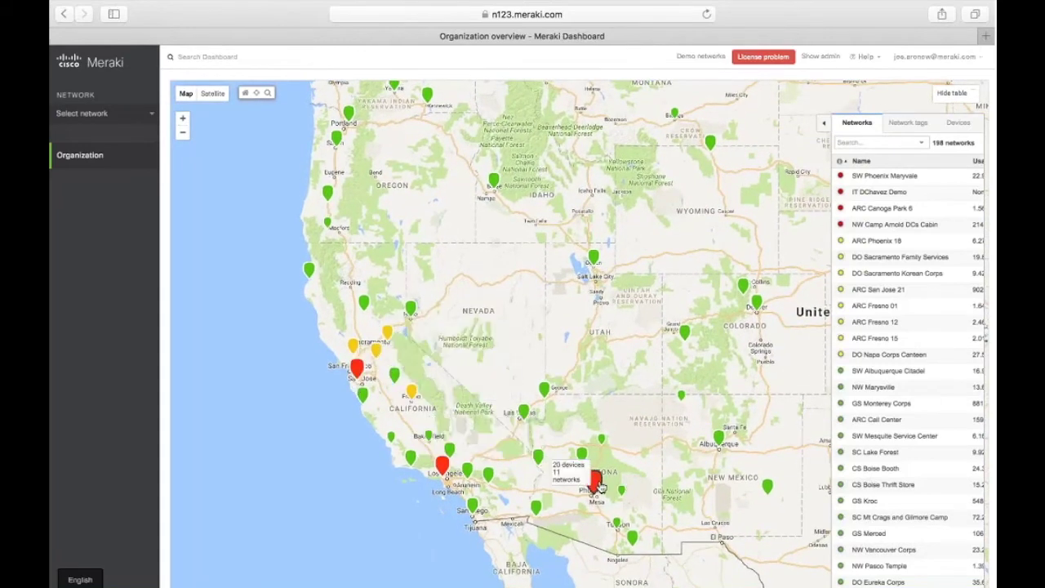
mouse_move(360, 342)
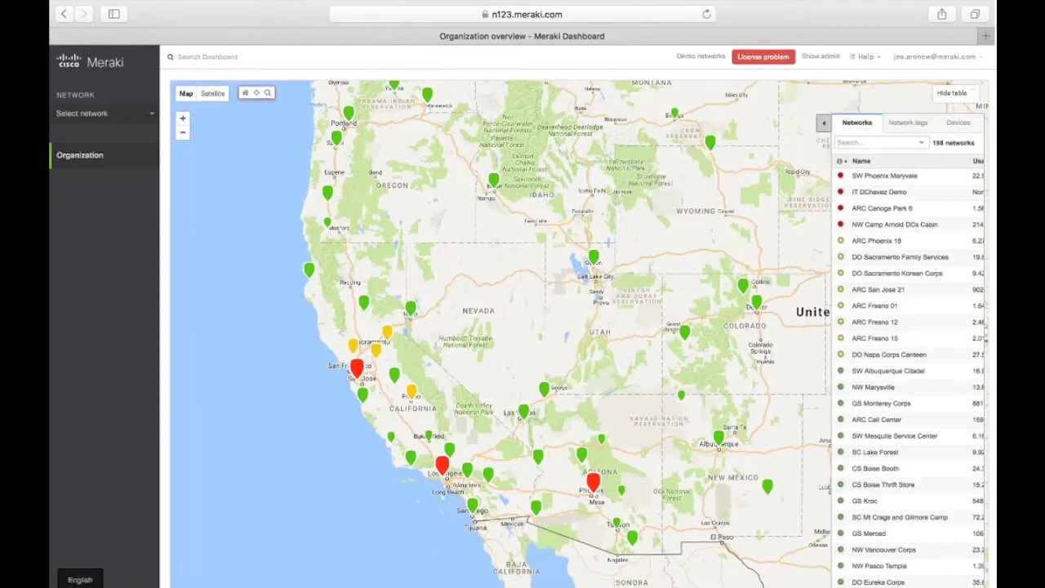
Expand the networks table to full width and sort it by usage, by clients, and finally by number of devices, highest first
left_click(824, 122)
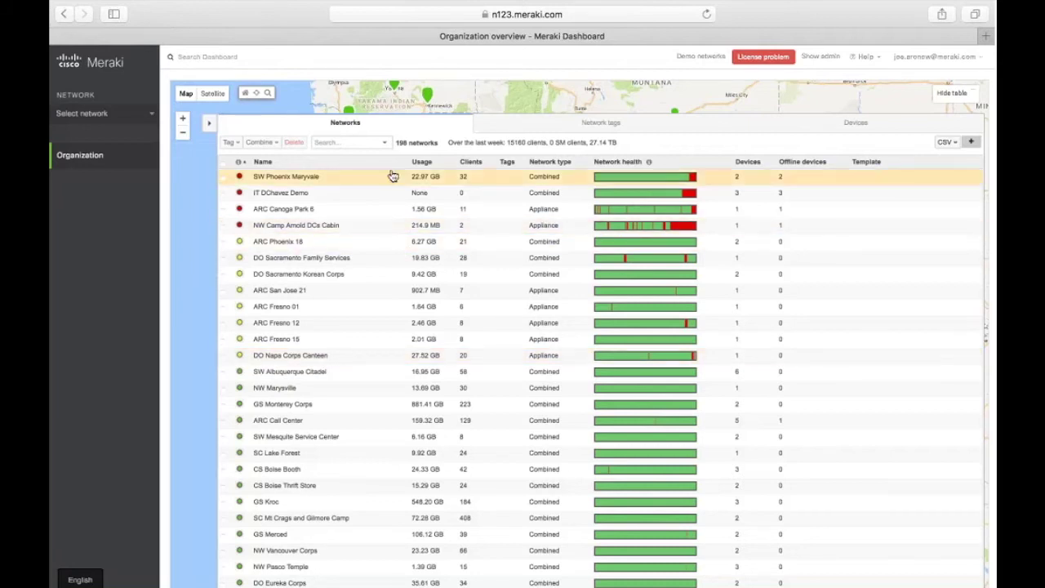
left_click(449, 166)
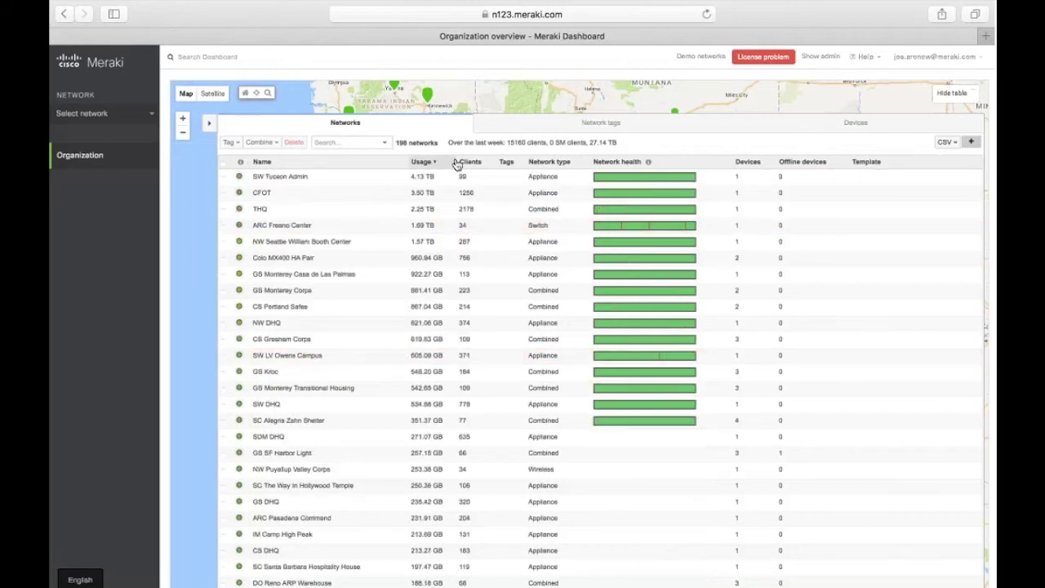
left_click(973, 146)
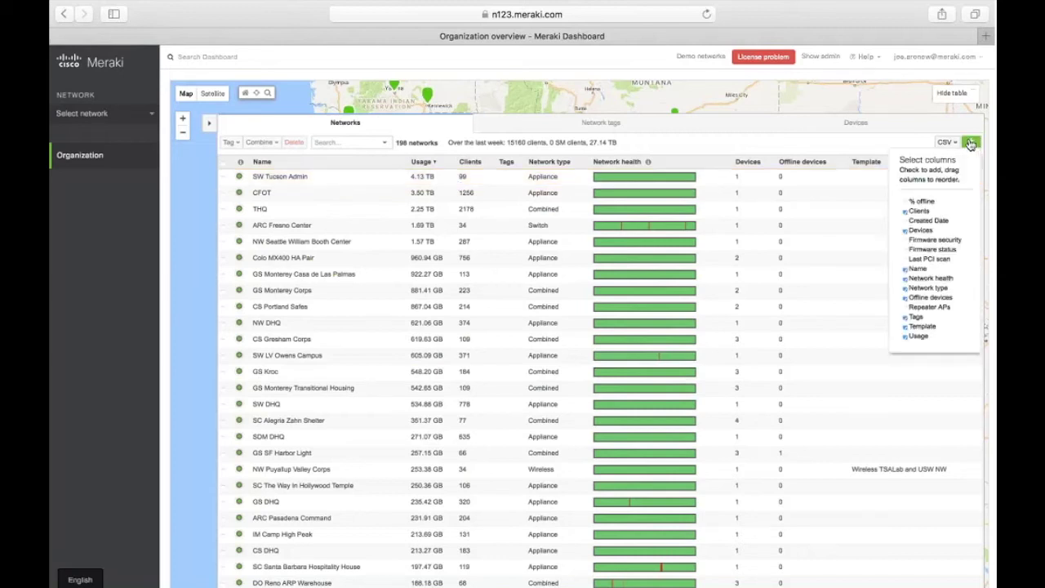
left_click(472, 162)
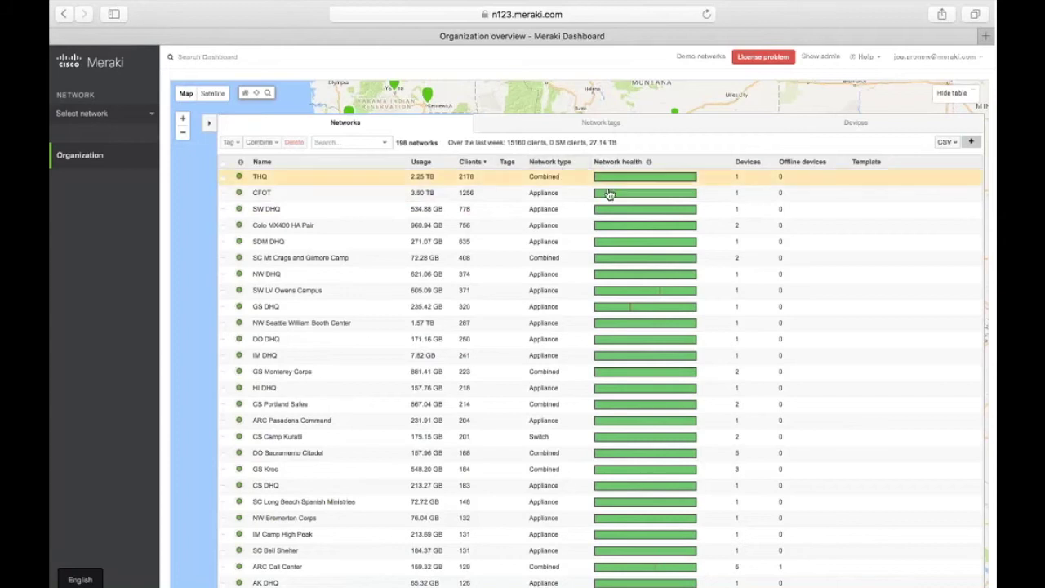
left_click(755, 165)
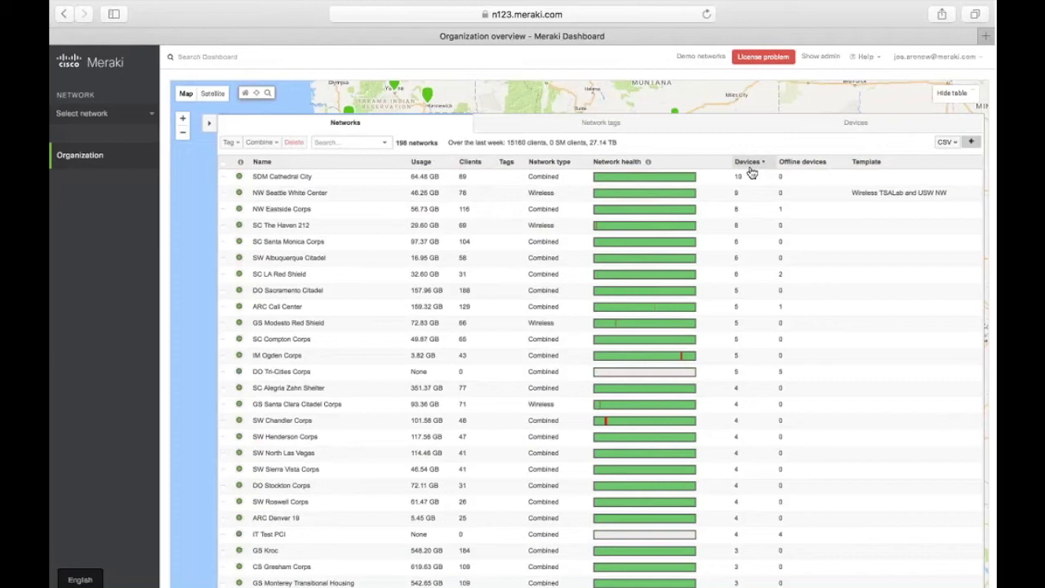
Open the SDM Cathedral City network and enlarge its clients page by two zoom levels
left_click(311, 180)
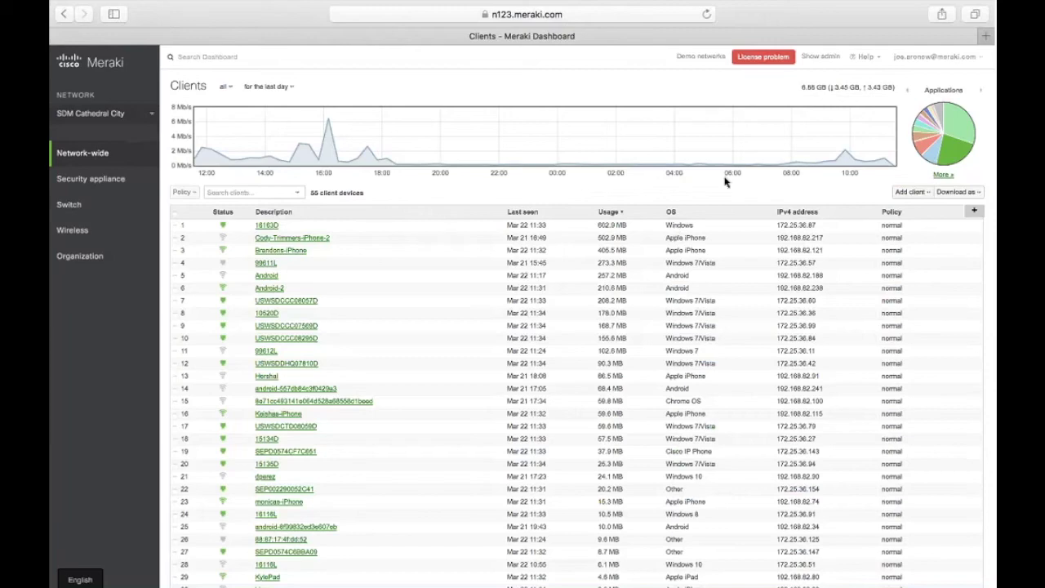
key("super+equal")
key("super+equal")
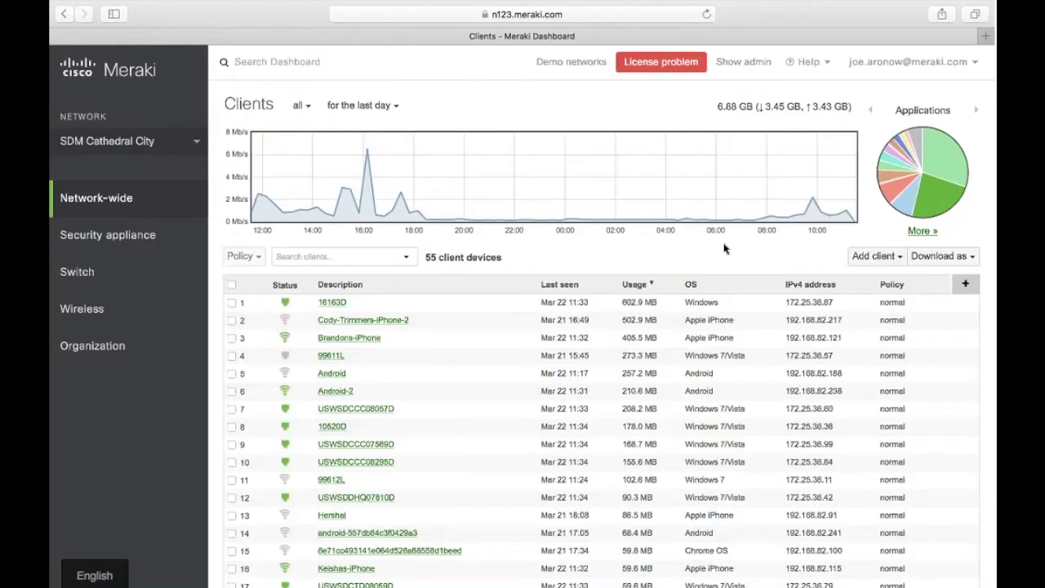
Search the network list for "santa barb" and close the list without switching networks
left_click(129, 142)
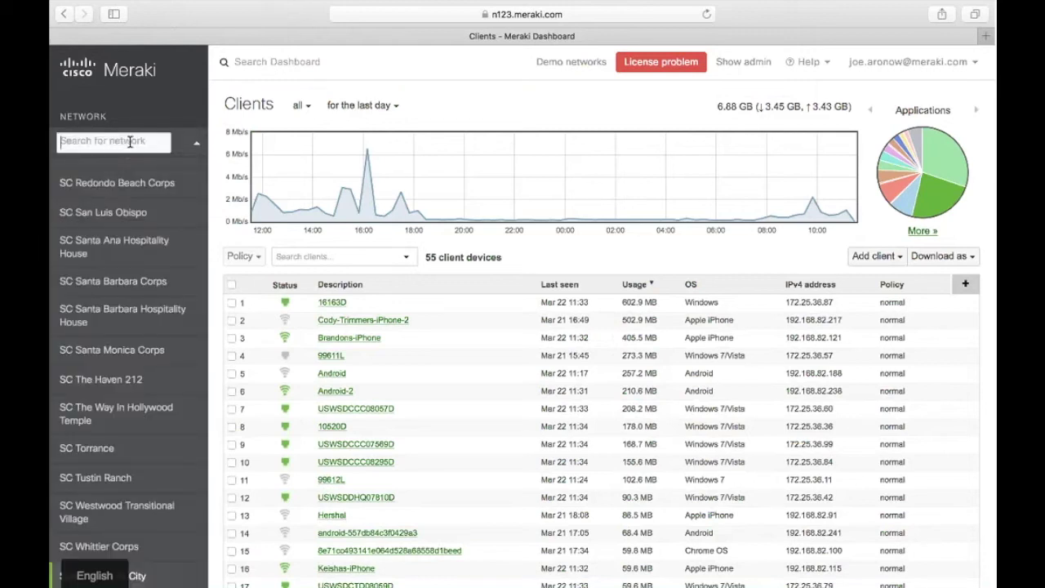
type("sant")
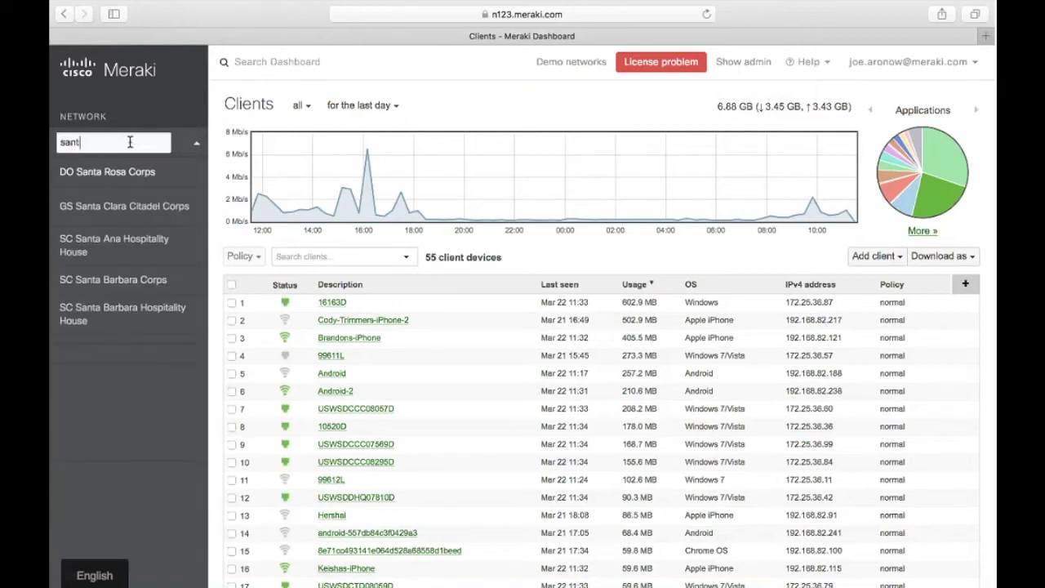
type("a barb")
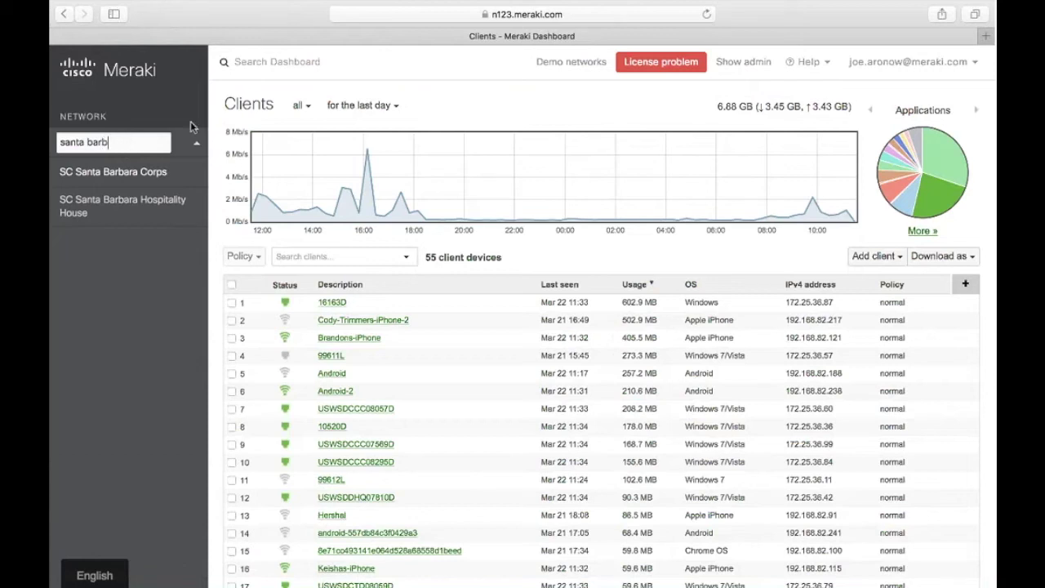
left_click(196, 144)
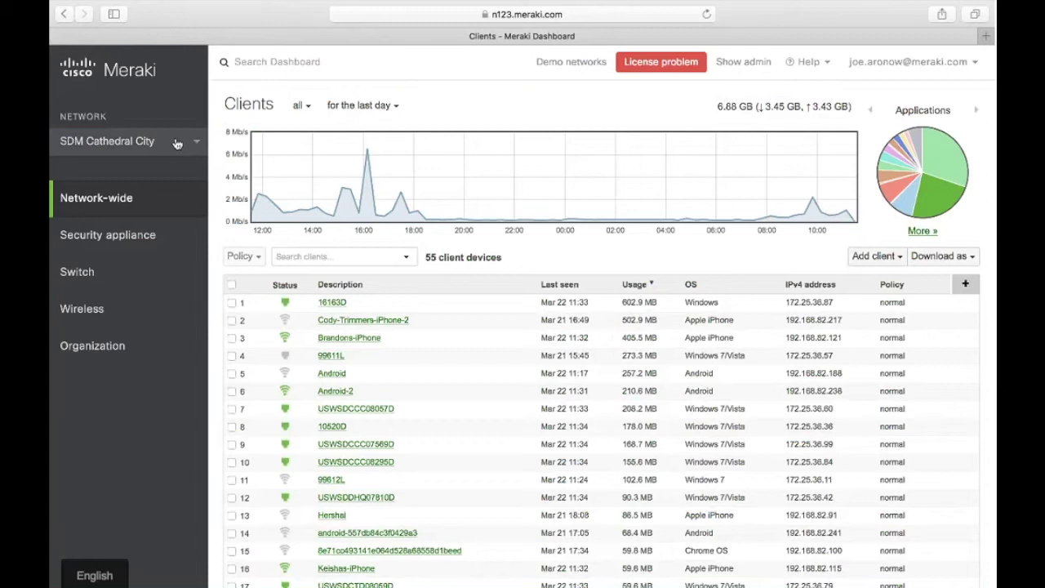
mouse_move(145, 235)
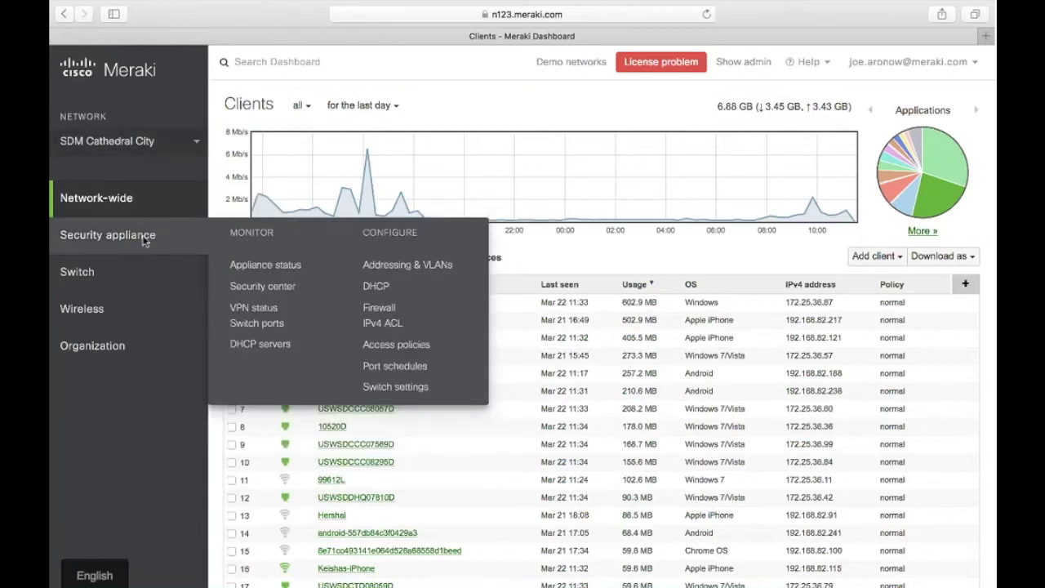
mouse_move(137, 326)
mouse_move(182, 223)
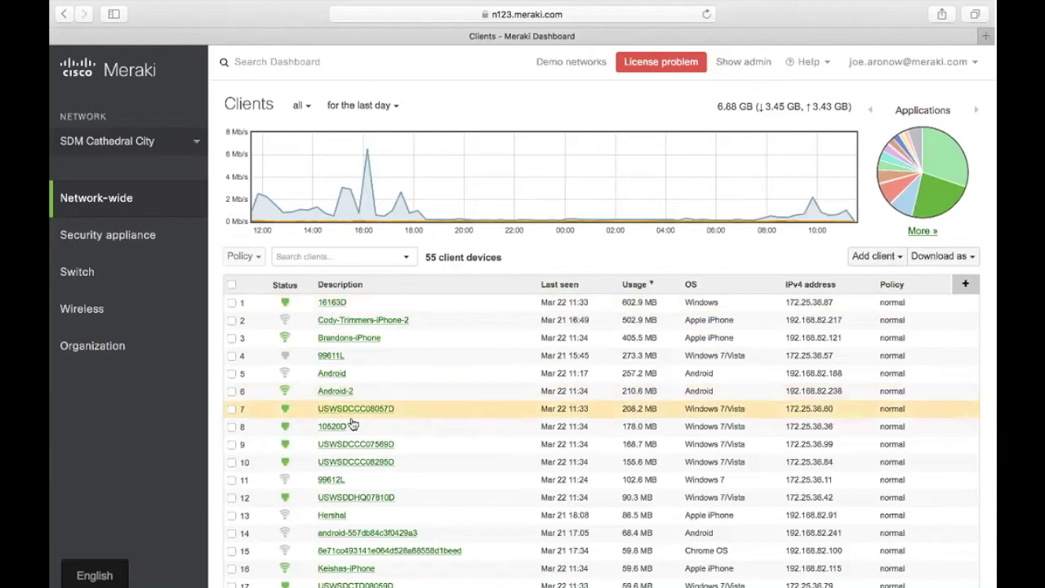
Search the clients with "is:wireless is:online iPhone", and clear the search
left_click(349, 256)
type("is:wireless")
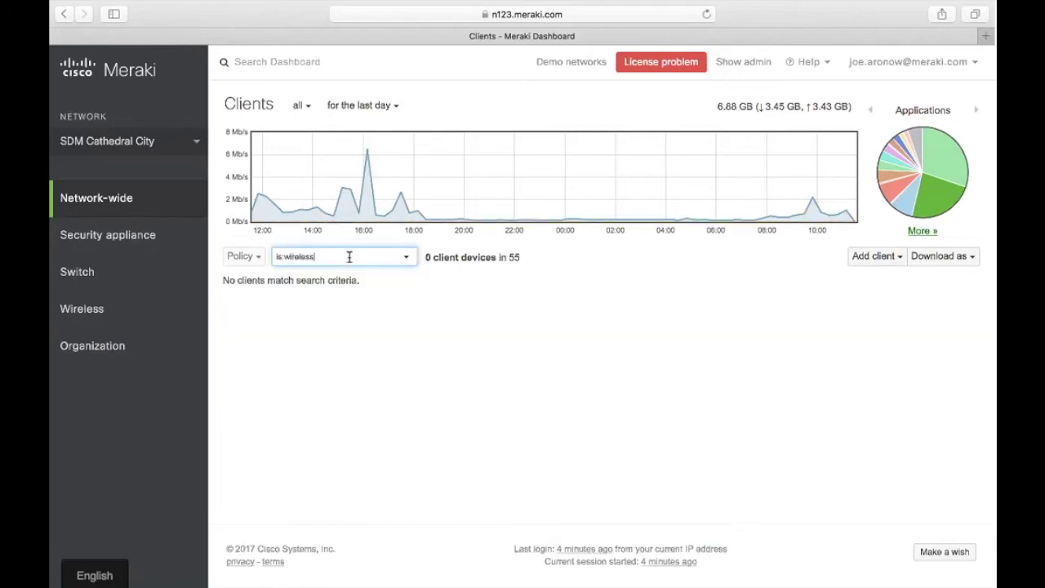
type(" is:online")
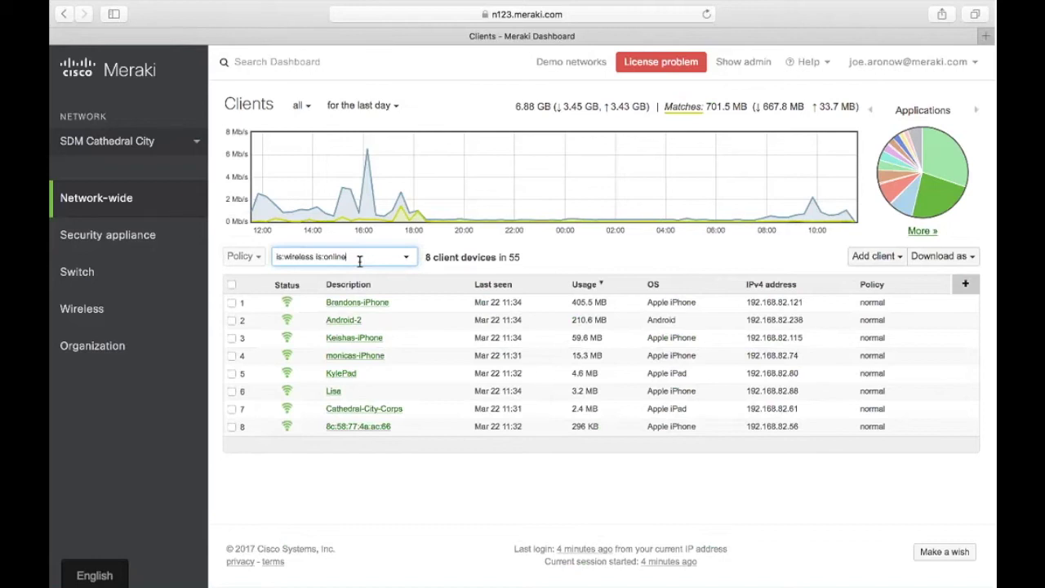
type(" iPhone")
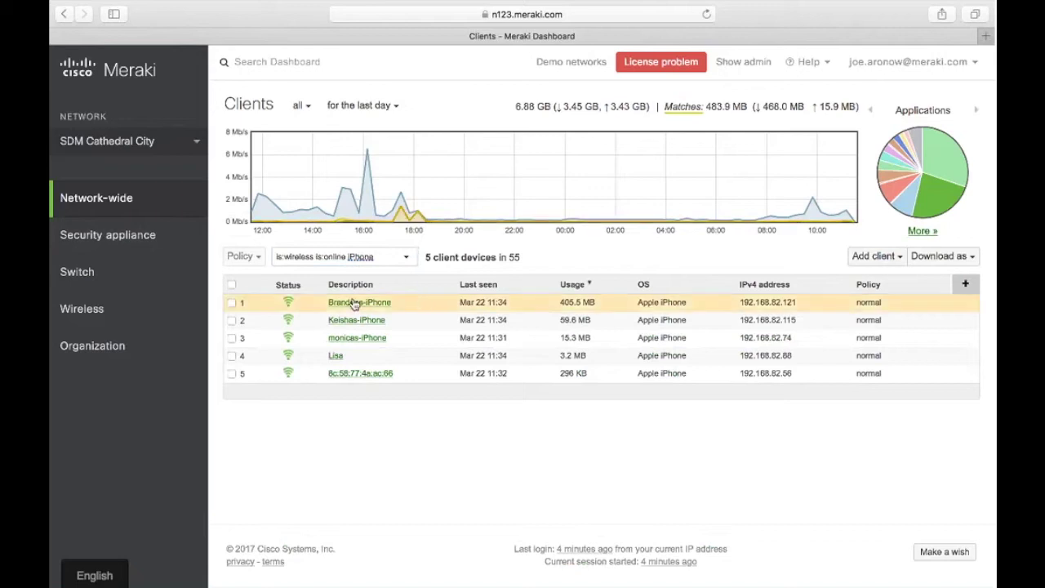
triple_click(329, 259)
key("BackSpace")
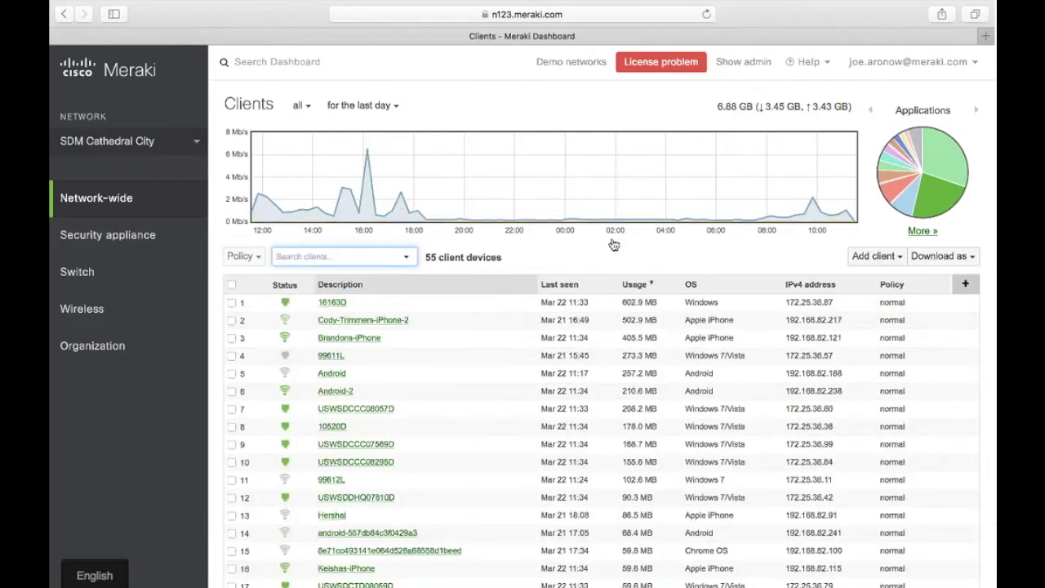
Review the applications details and the iTunes rule details, then return to the clients page and hide the applications breakdown
left_click(927, 232)
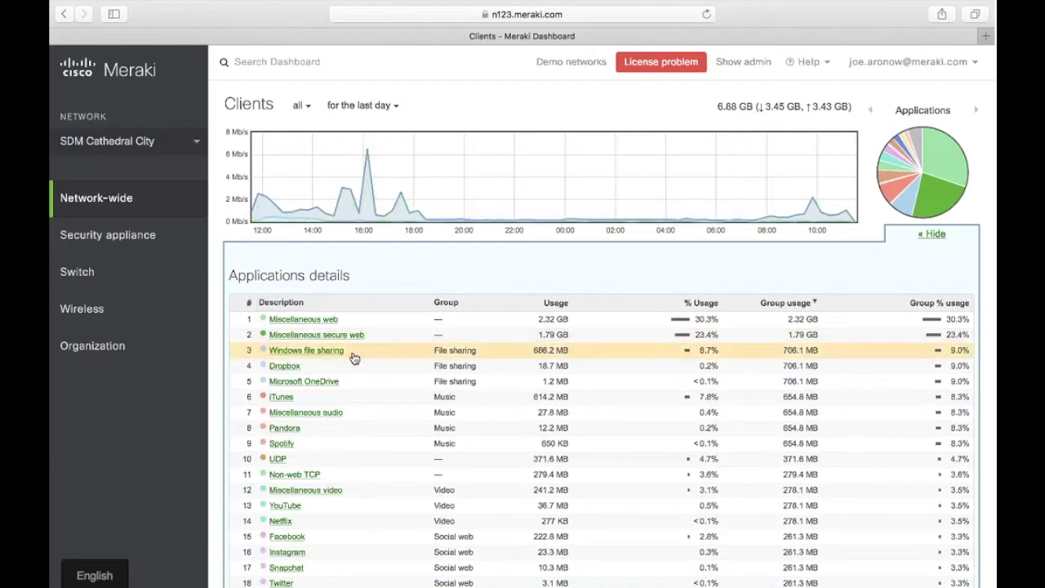
left_click(282, 398)
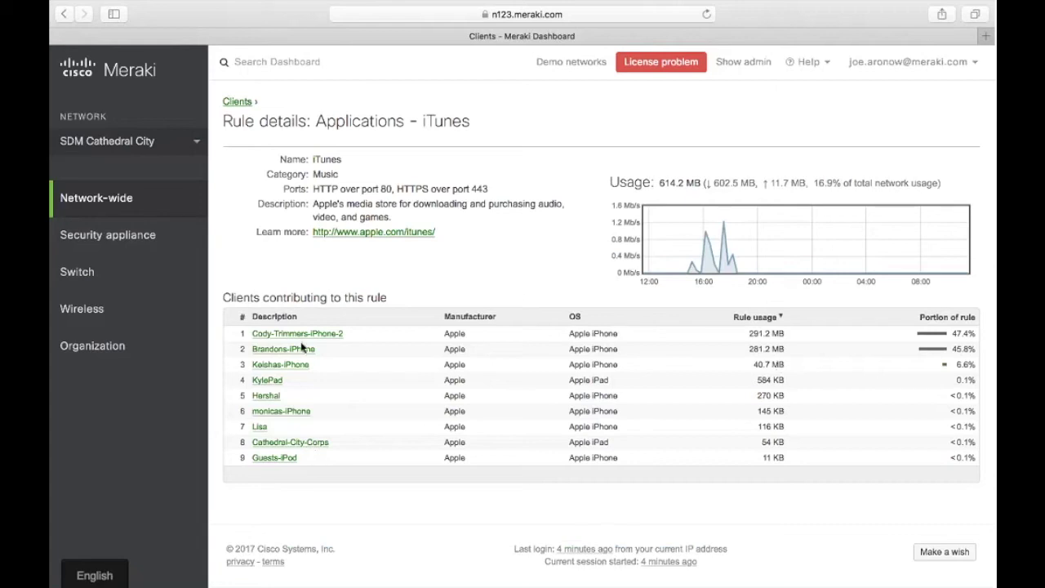
left_click(236, 102)
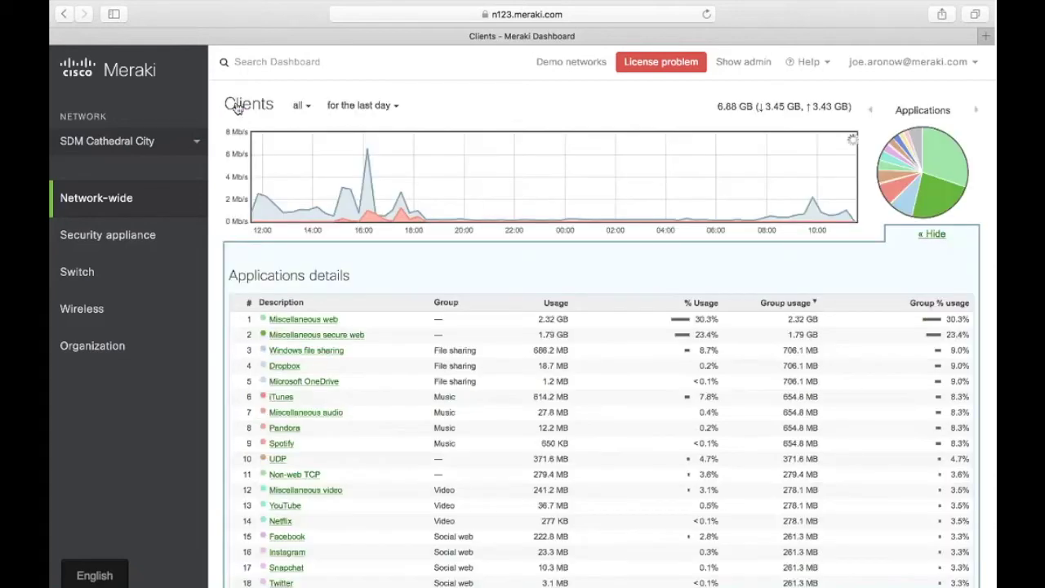
left_click(932, 234)
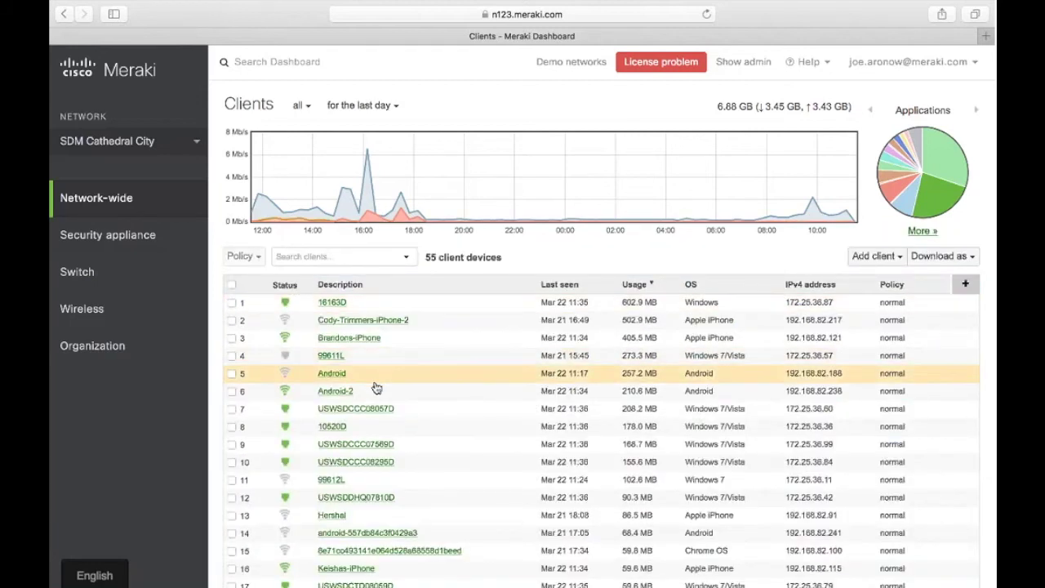
Filter the client list with "is:wireless is:online"
left_click(334, 255)
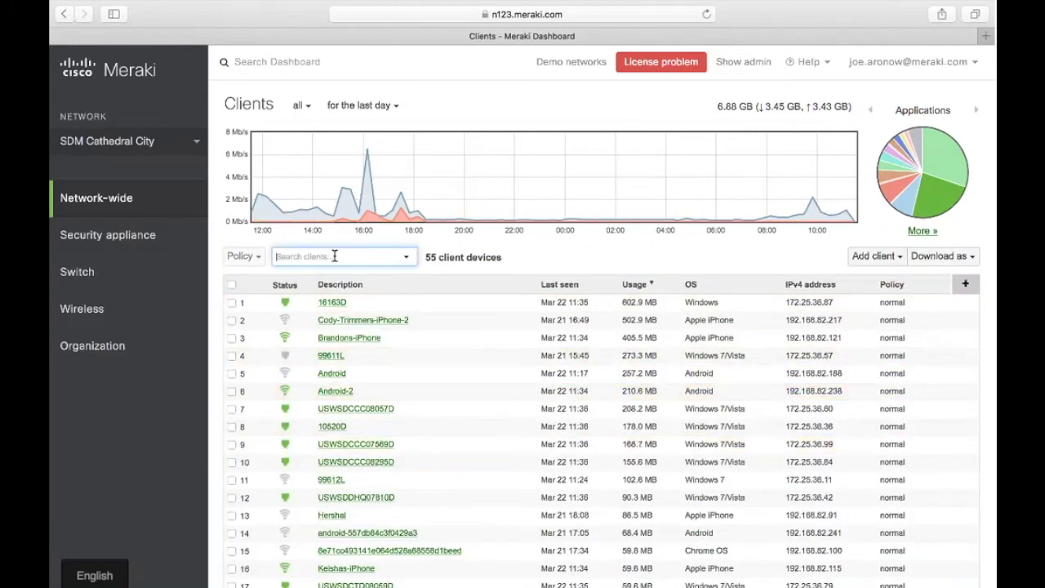
type("is:wirel")
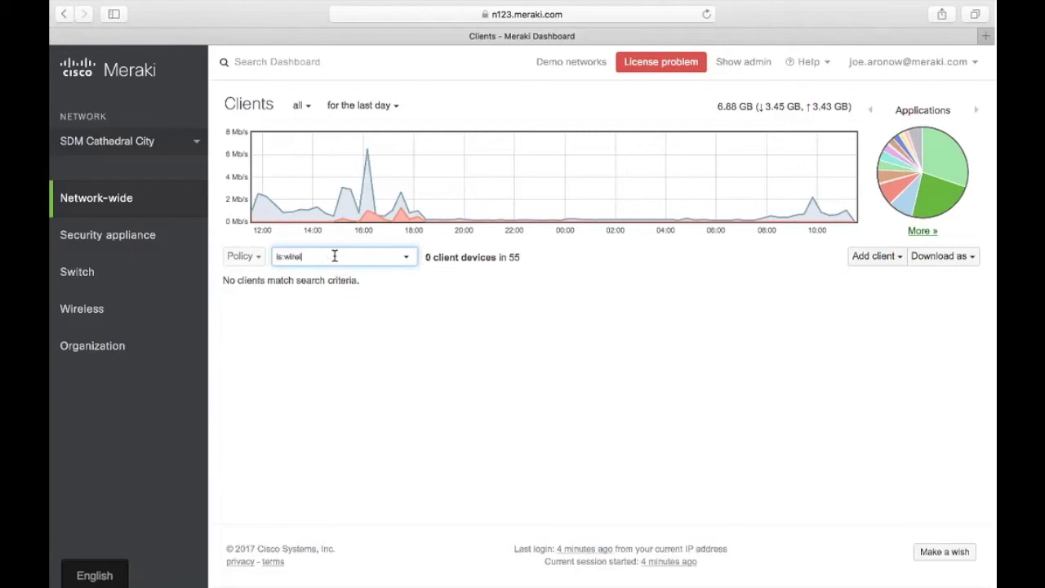
type("ess is:")
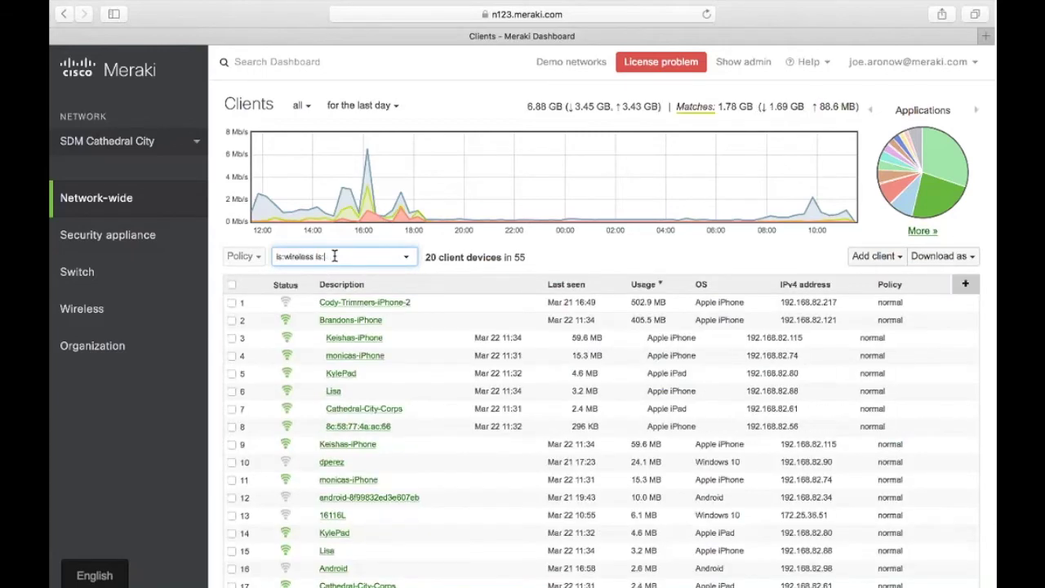
type("online")
Open the first filtered iPhone client and review its connection status, usage, policy and network details
left_click(517, 310)
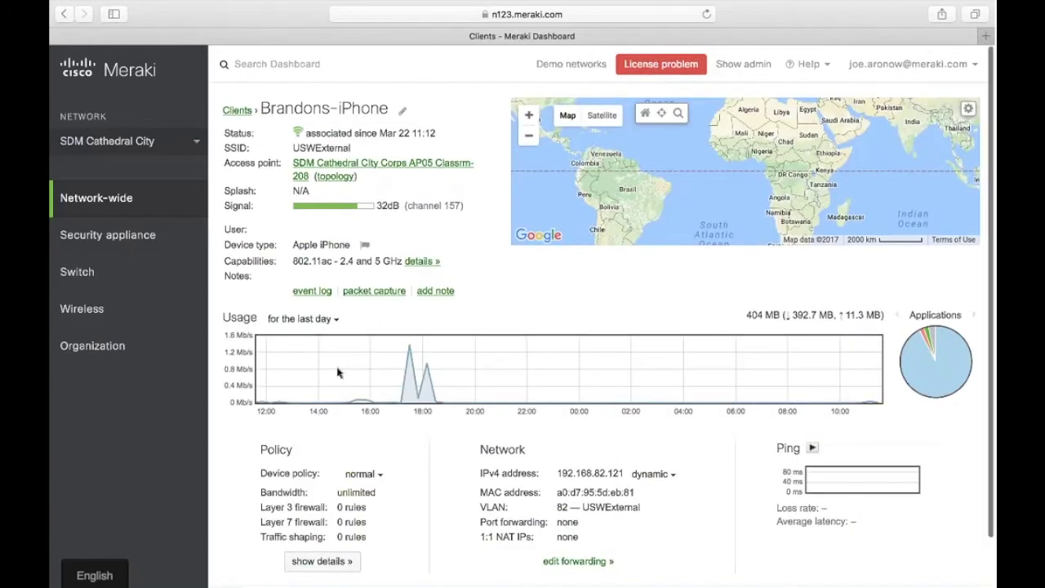
scroll(339, 371, "down", 2)
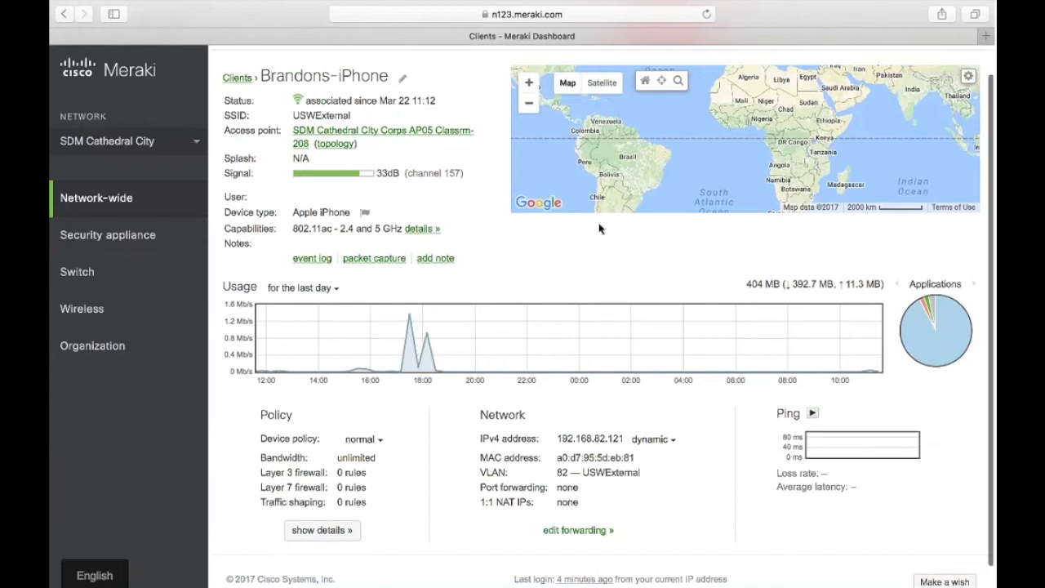
scroll(601, 226, "down", 1)
scroll(600, 229, "up", 2)
scroll(600, 228, "up", 1)
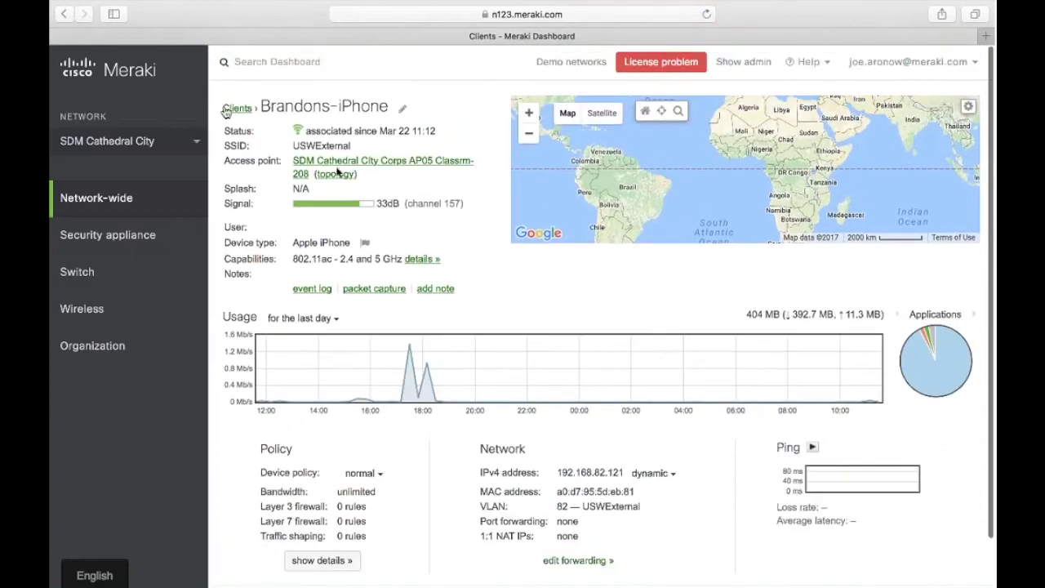
Return to the clients page and clear the search filter to list all client devices
left_click(227, 107)
left_click(355, 257)
key("BackSpace")
key("BackSpace")
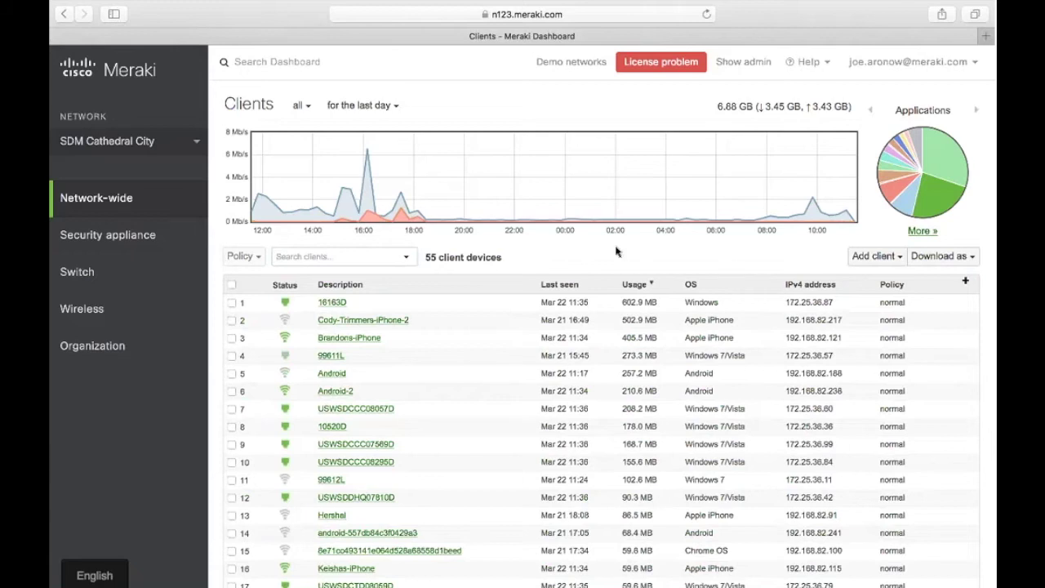
Open the network's summary report in a new browser tab and switch to that tab
mouse_move(129, 188)
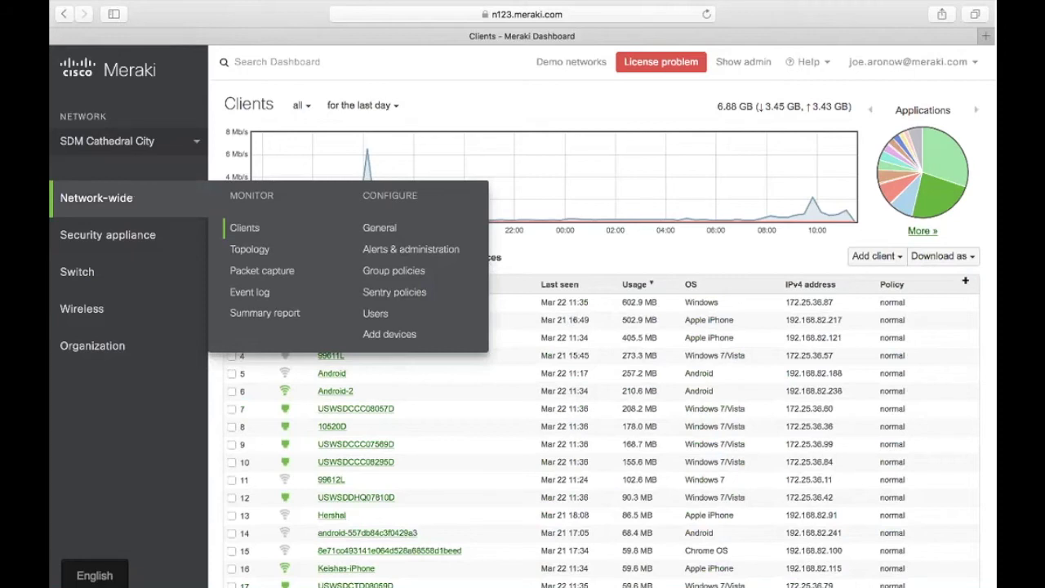
left_click(274, 316, "super")
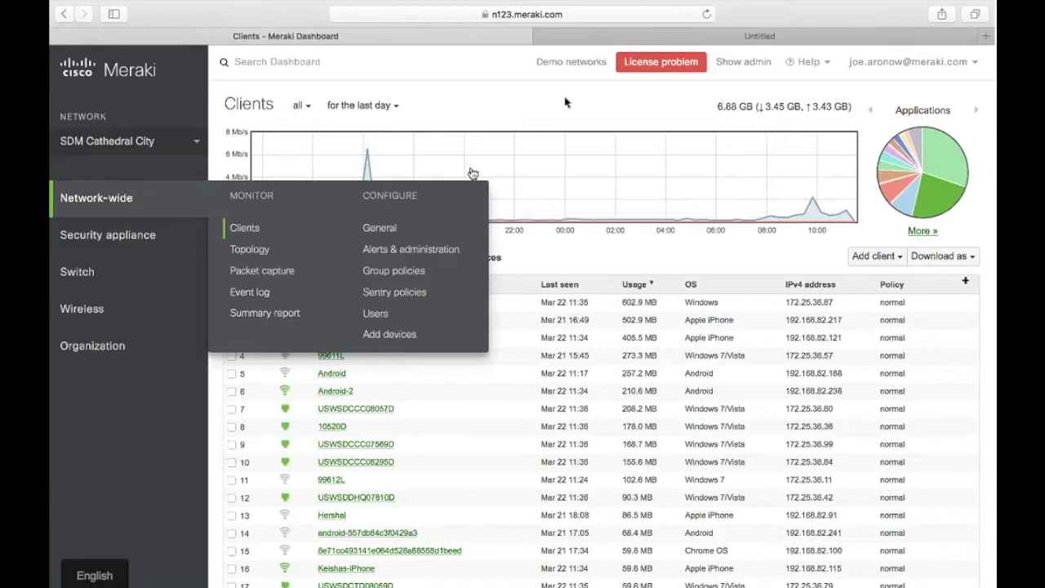
left_click(573, 37)
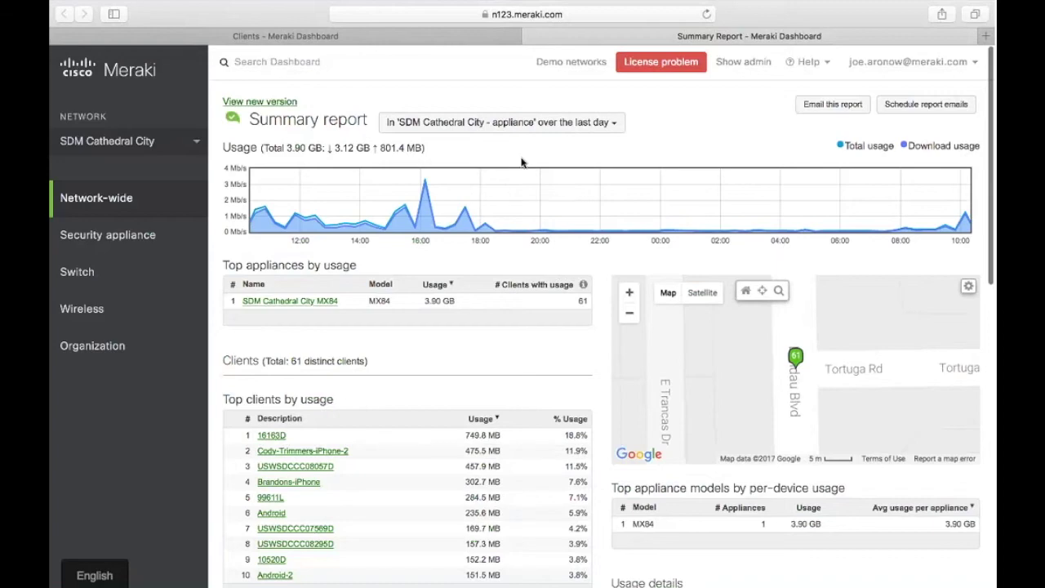
Review the last day's summary report, including top clients, device manufacturers, applications, operating systems, uplink details and blocked sites
scroll(516, 169, "down", 2)
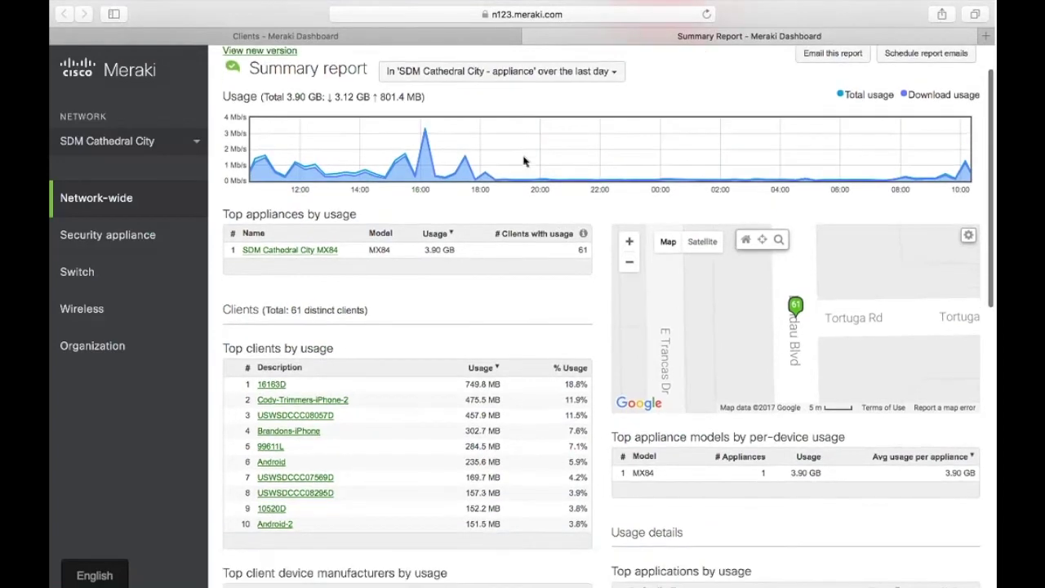
scroll(354, 303, "down", 5)
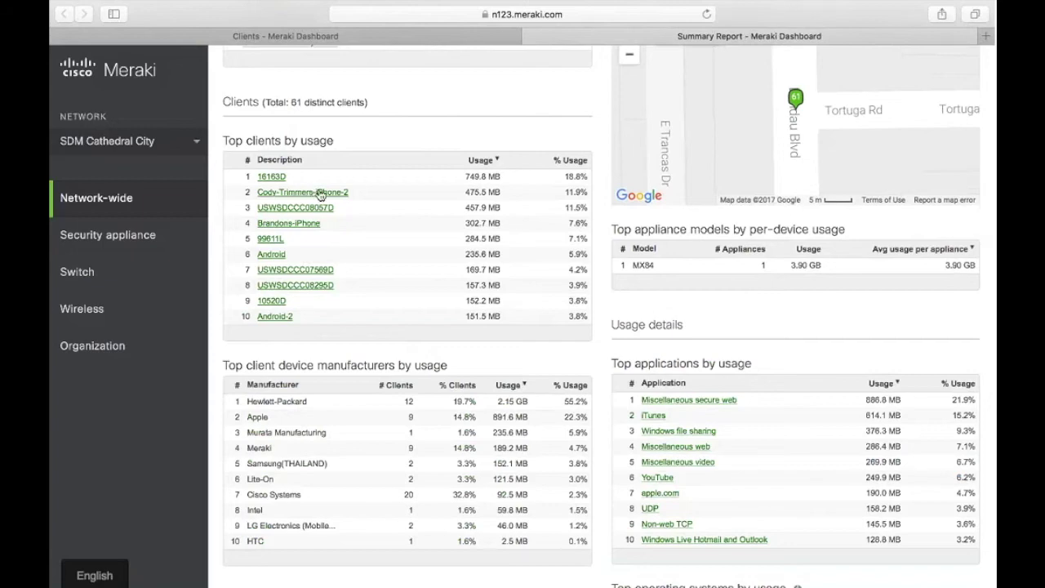
scroll(319, 194, "down", 1)
scroll(324, 194, "down", 5)
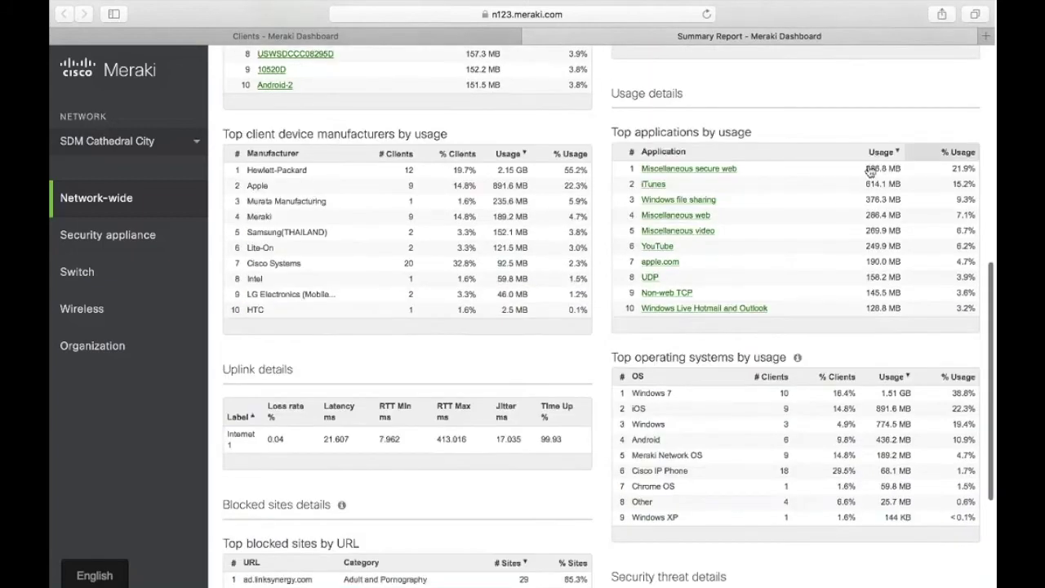
scroll(704, 190, "down", 2)
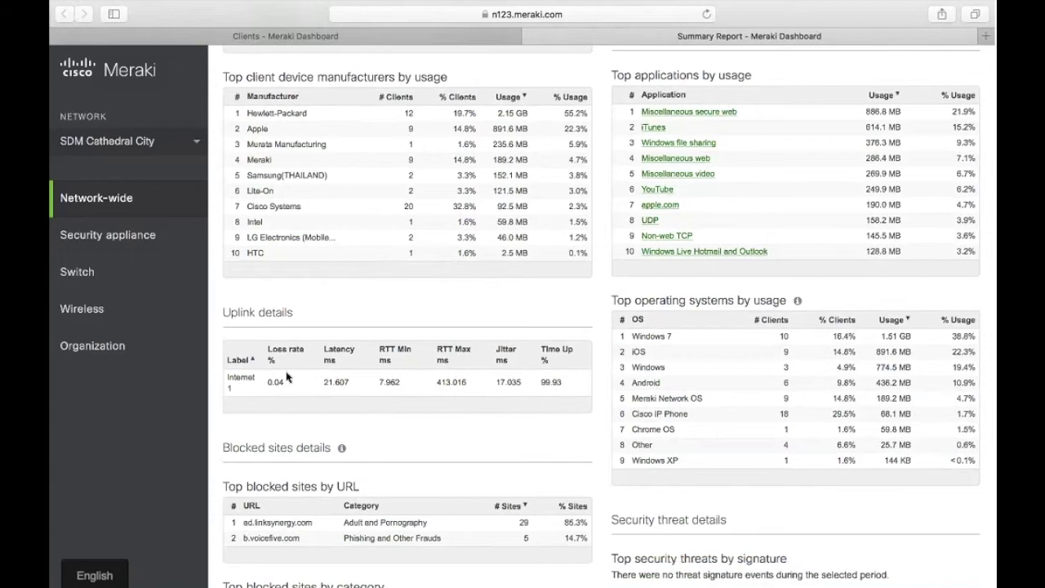
scroll(282, 377, "down", 5)
scroll(282, 377, "up", 15)
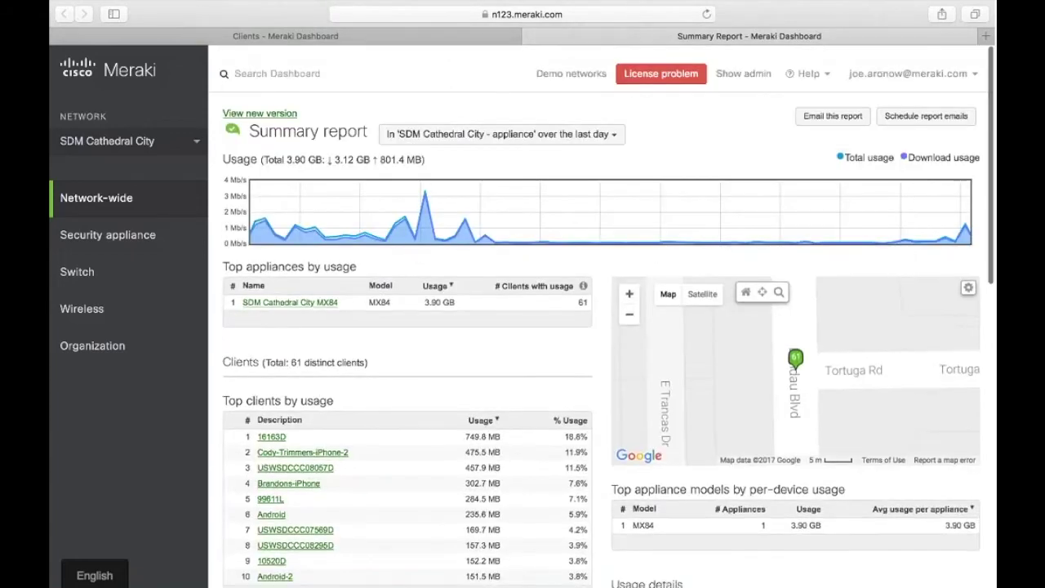
Update the summary report to cover the last week
left_click(576, 123)
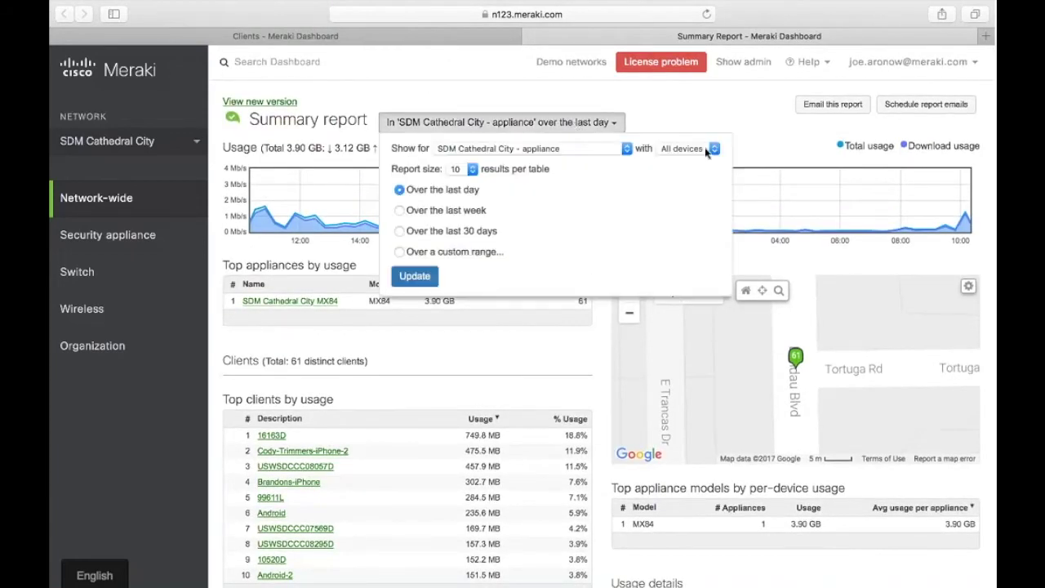
left_click(399, 210)
left_click(427, 276)
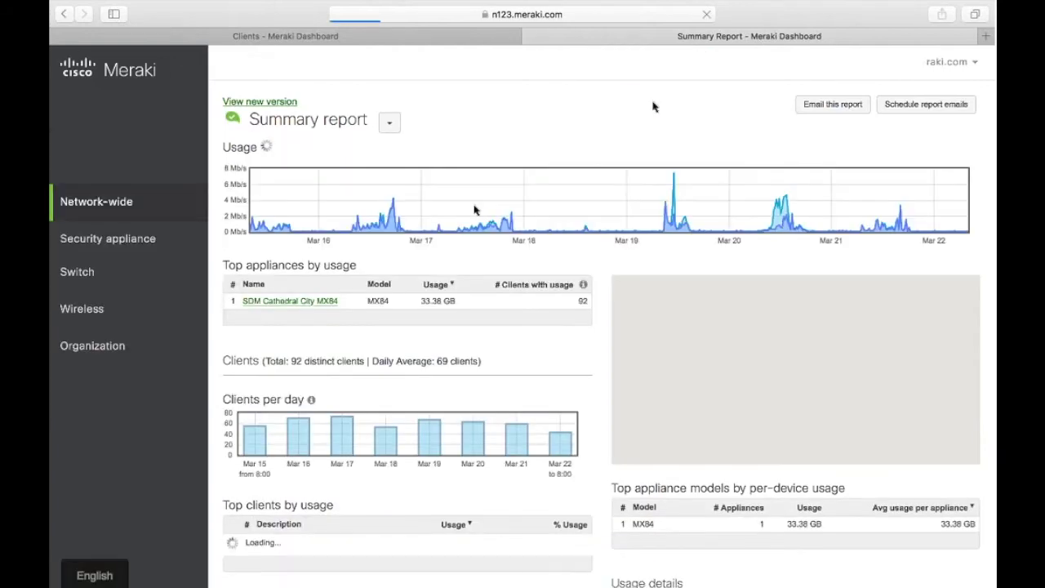
Examine the weekly report's clients per day, top clients, applications, blocked sites and the uplink's time-up percentage
scroll(475, 209, "down", 5)
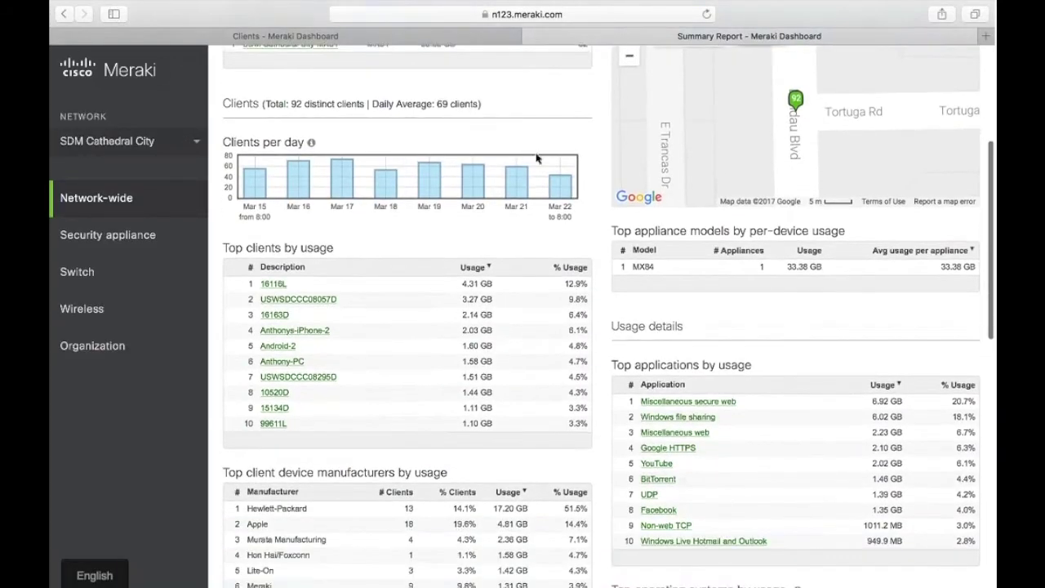
scroll(378, 320, "down", 5)
scroll(378, 321, "down", 4)
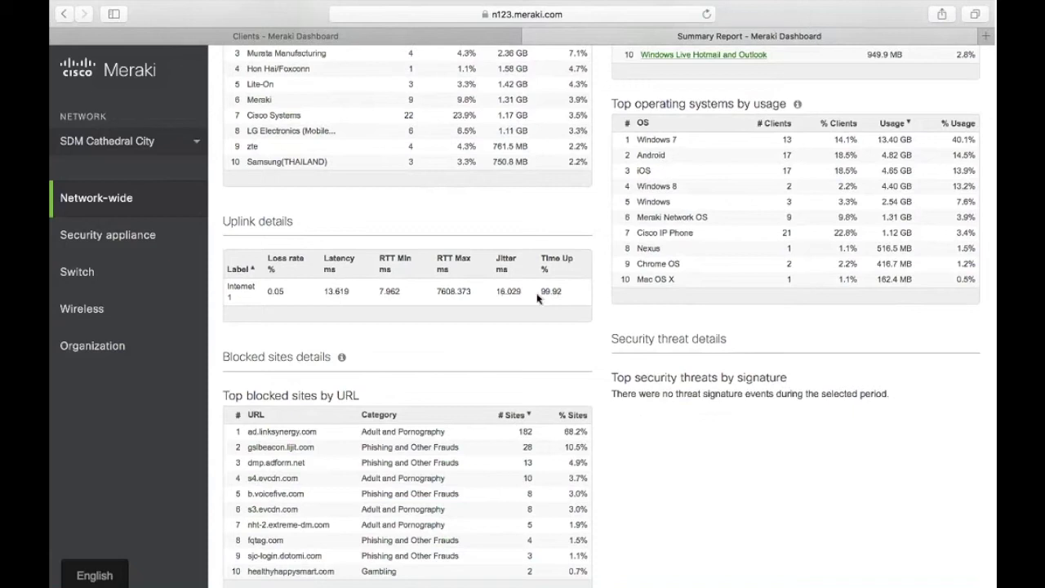
left_click_drag(540, 291, 560, 292)
left_click(565, 292)
scroll(565, 291, "down", 1)
scroll(565, 294, "up", 10)
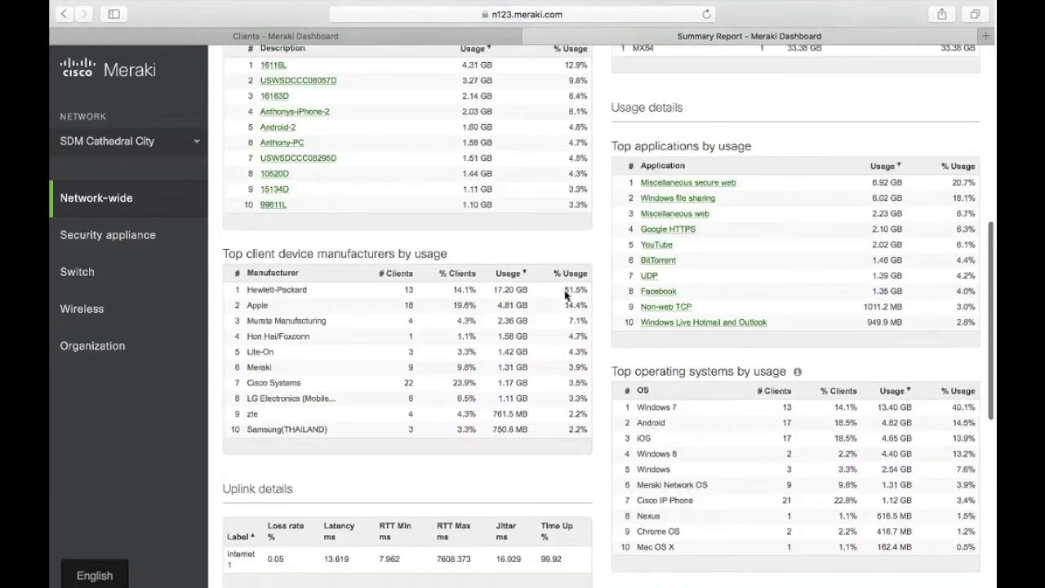
scroll(565, 296, "up", 9)
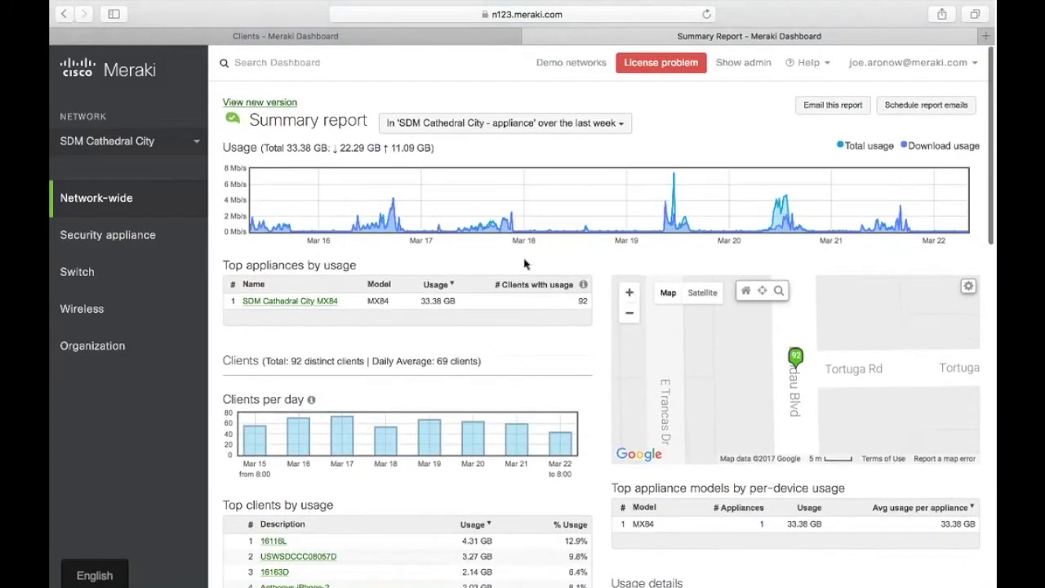
Change the summary report's scope to all networks and update it
left_click(616, 124)
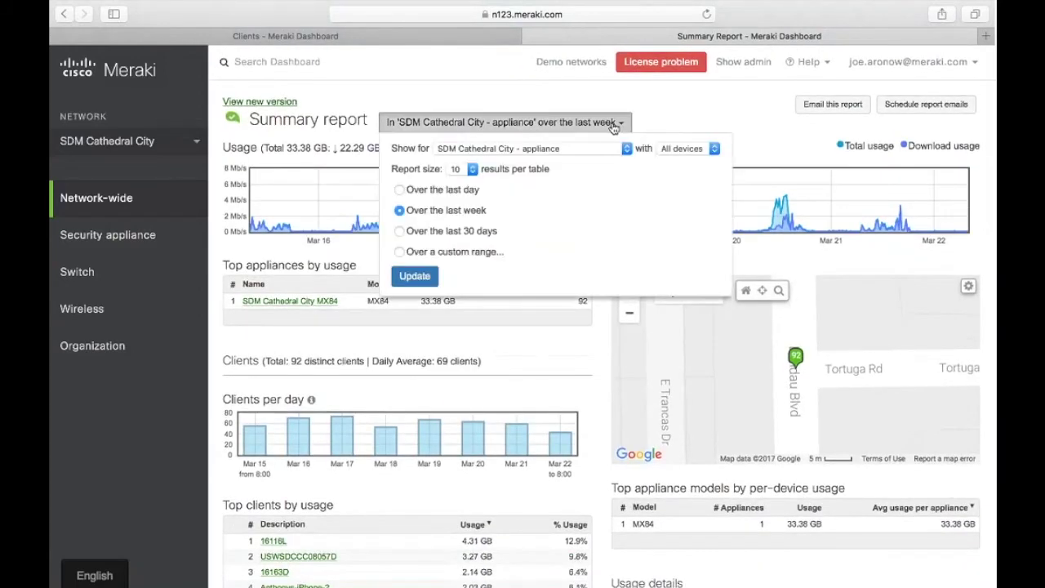
left_click(567, 150)
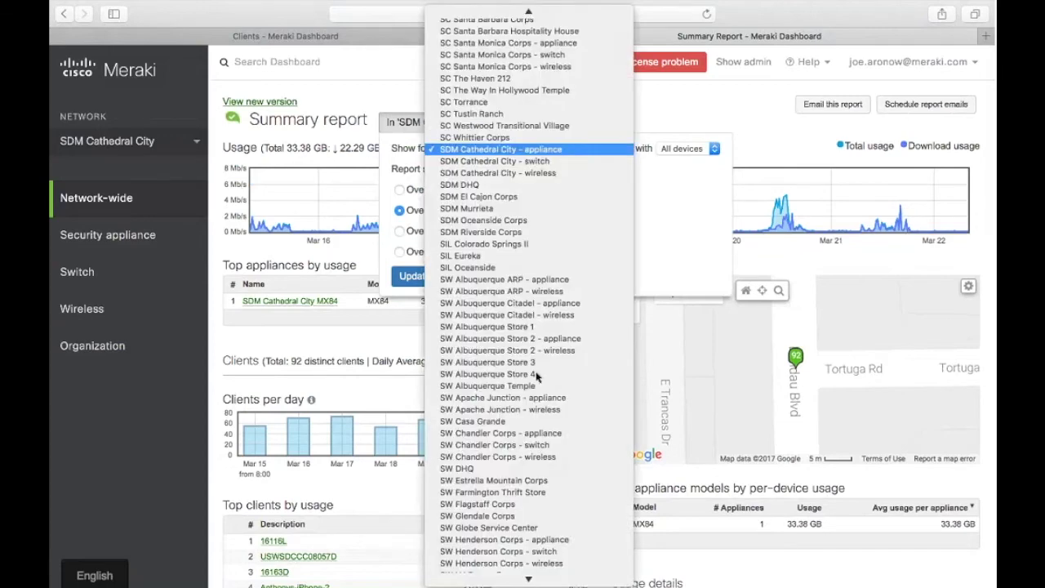
scroll(537, 375, "down", 10)
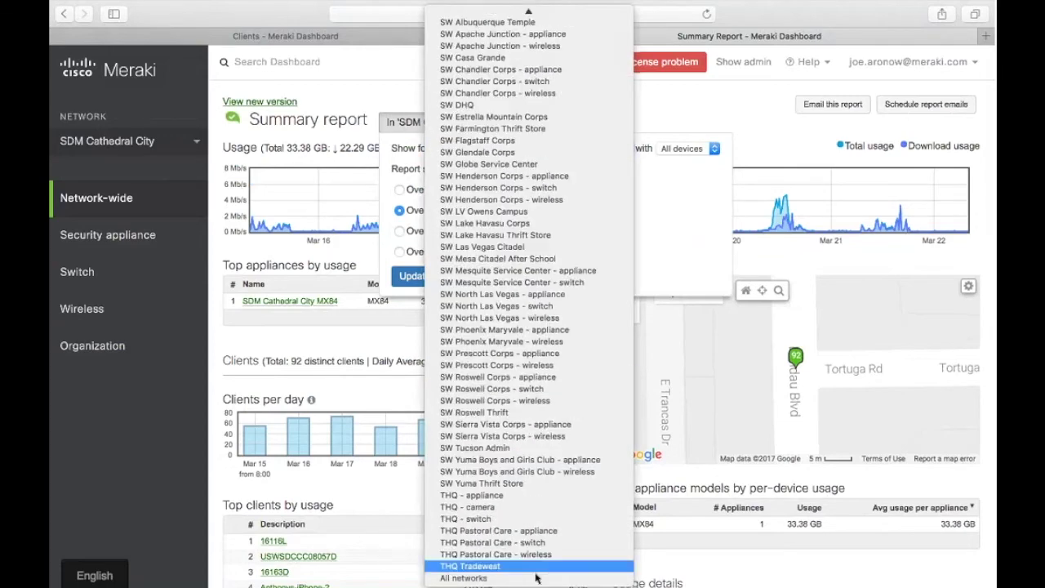
left_click(534, 580)
left_click(414, 276)
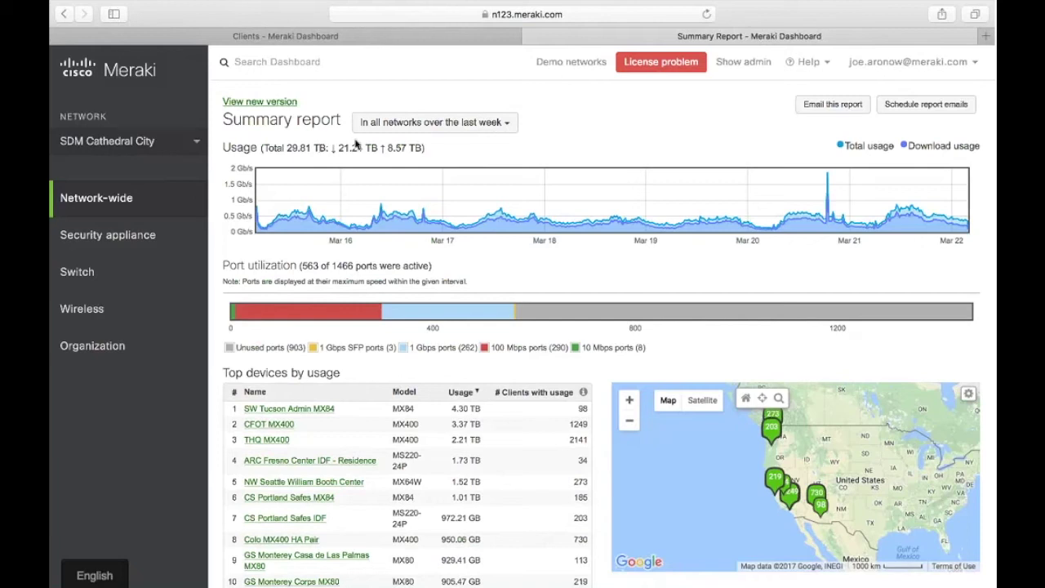
Review the all-networks report's total usage, port utilization, top devices, SSIDs, operating systems, switch power usage, clients and manufacturers
left_click_drag(338, 148, 408, 148)
left_click(408, 148)
scroll(374, 229, "down", 3)
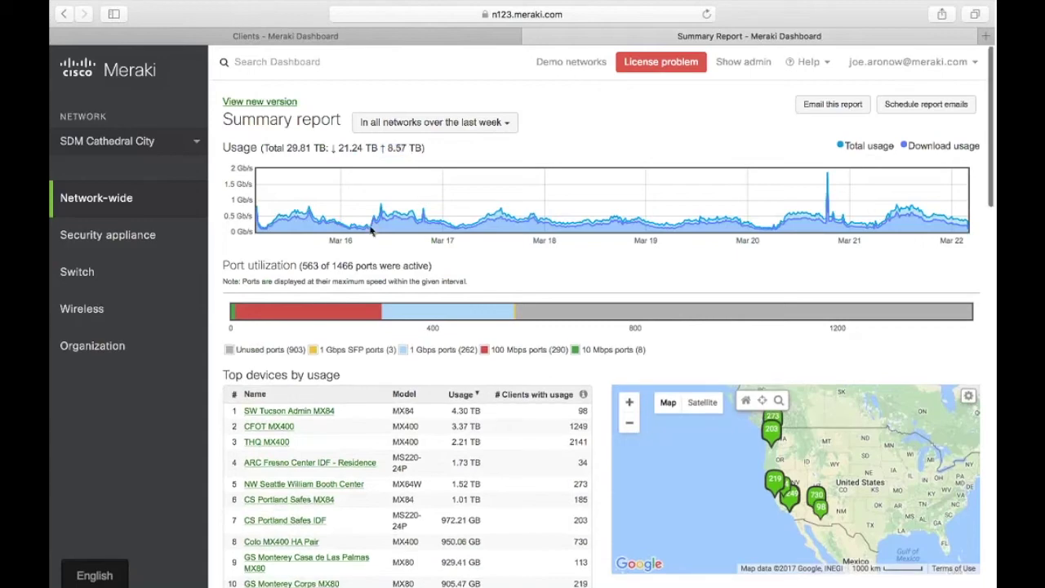
scroll(372, 231, "down", 4)
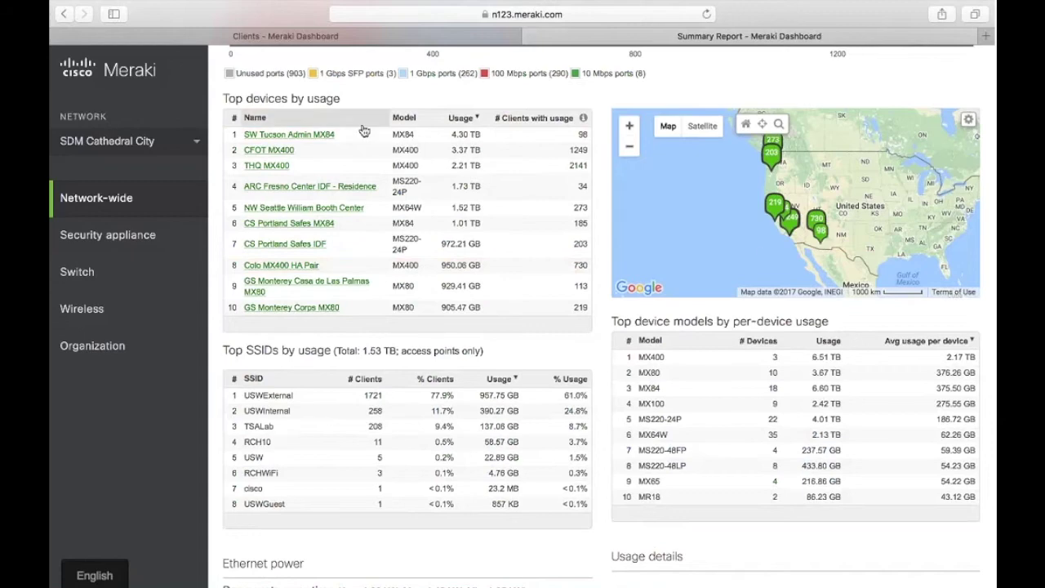
scroll(357, 349, "down", 2)
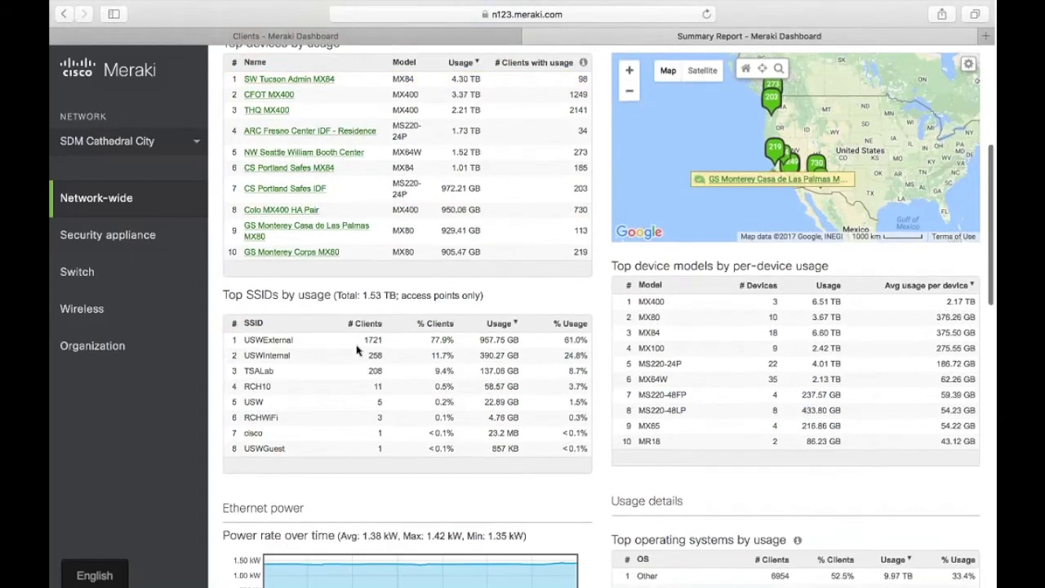
scroll(708, 335, "down", 5)
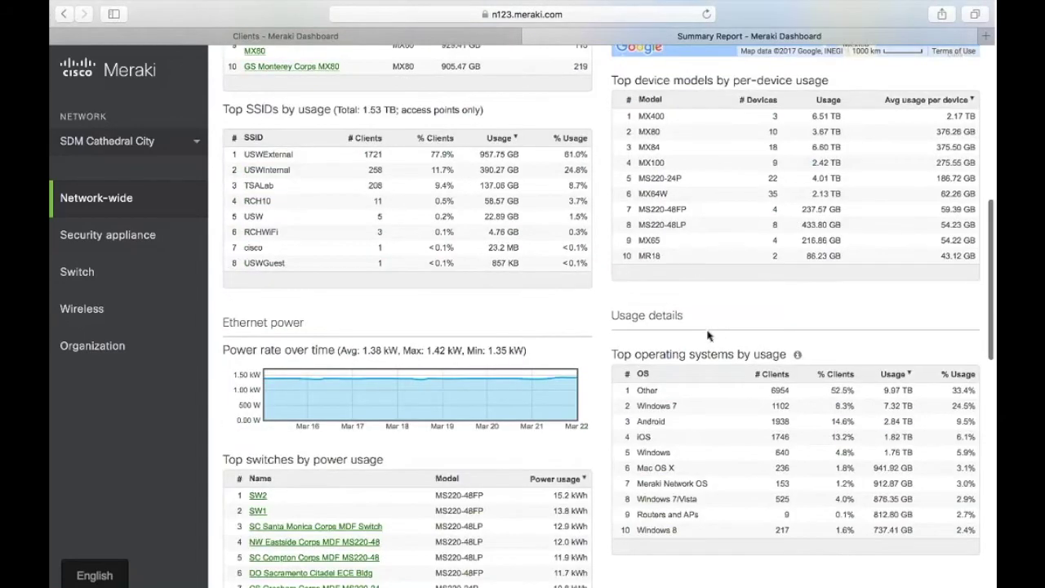
scroll(708, 334, "down", 5)
scroll(572, 283, "down", 4)
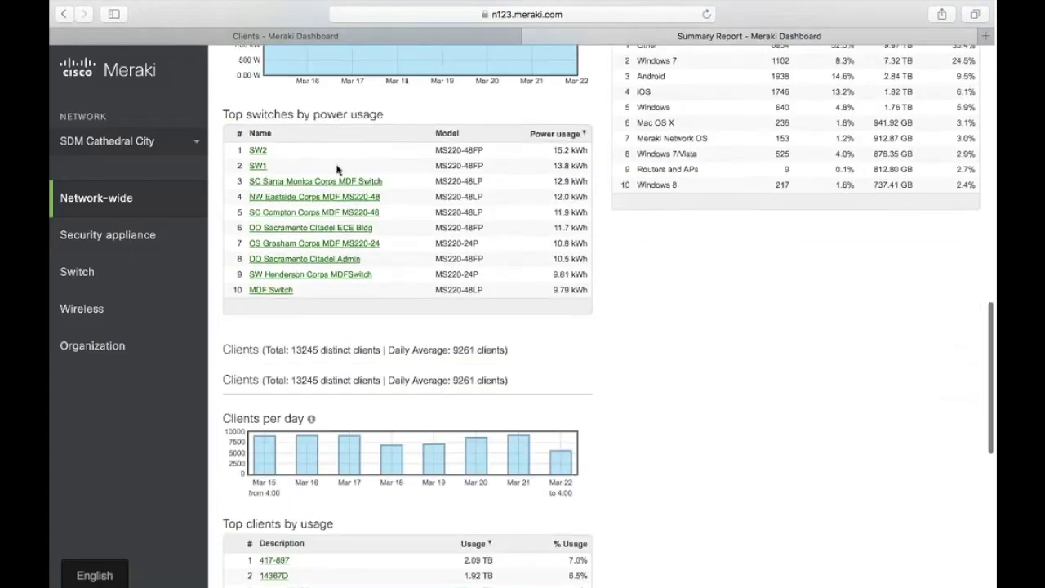
scroll(301, 165, "down", 2)
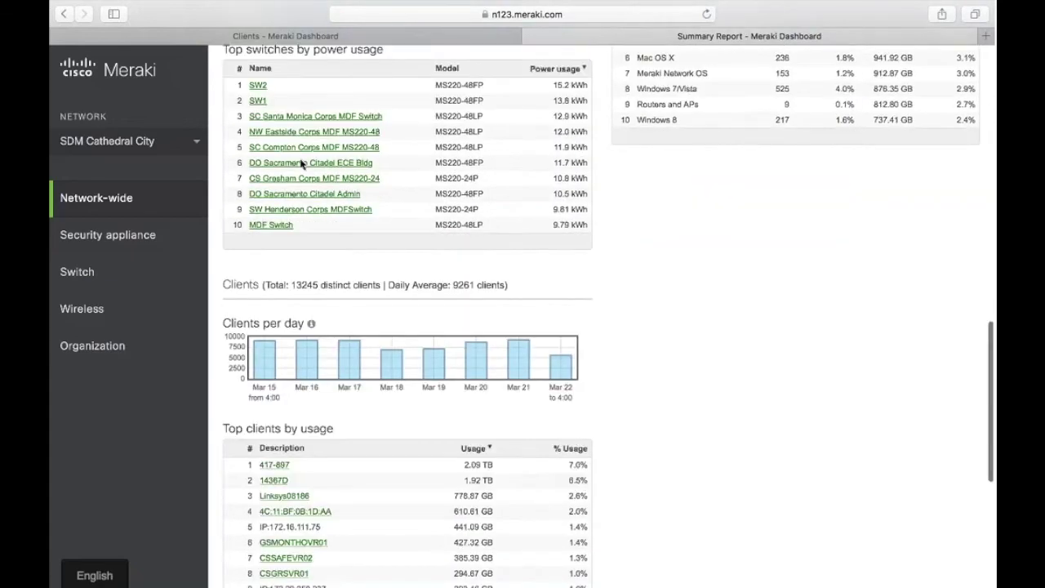
scroll(301, 164, "down", 10)
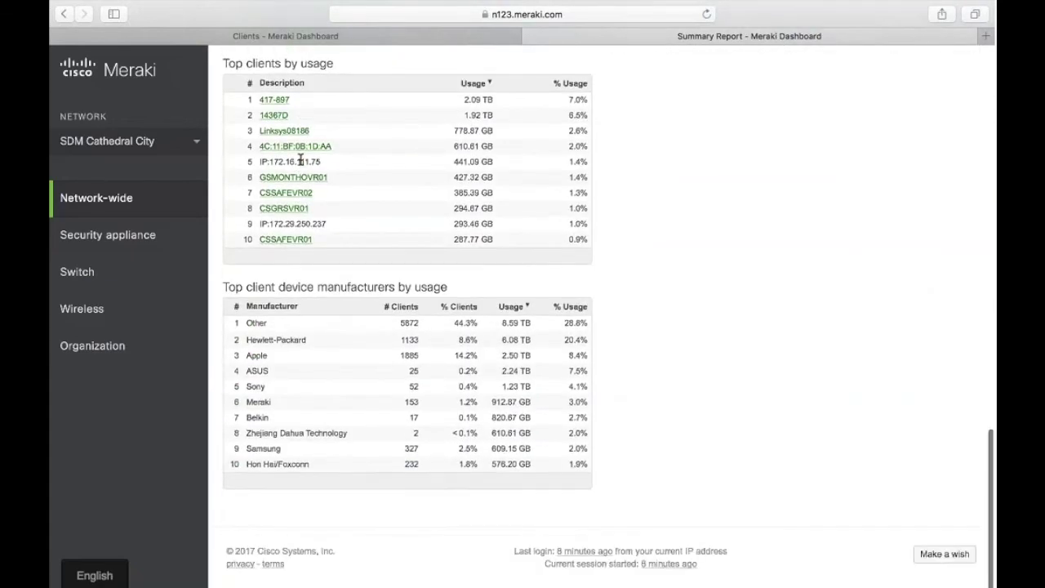
scroll(301, 160, "up", 9)
scroll(300, 160, "up", 15)
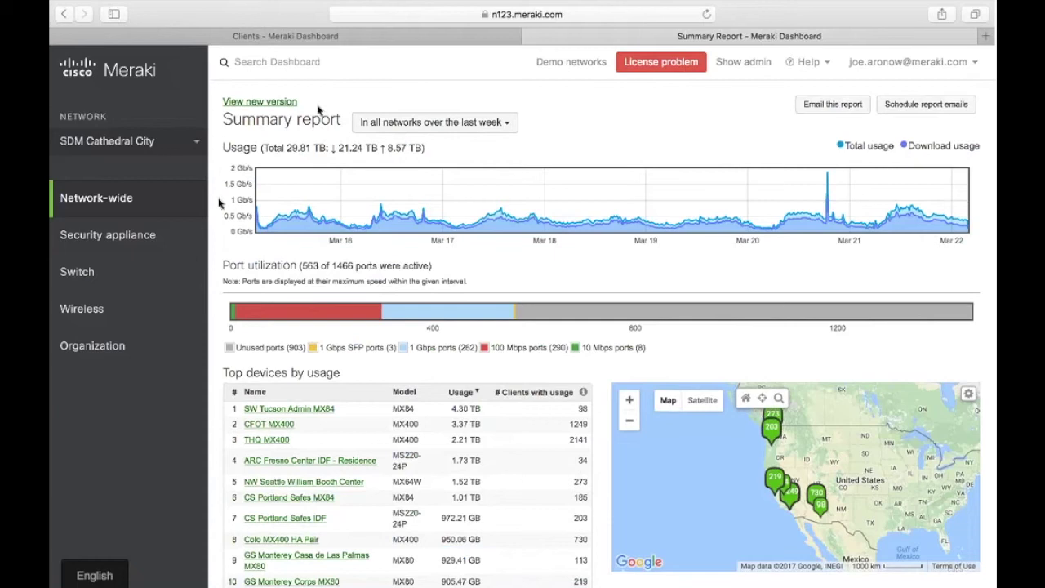
Open the security appliance's content filtering settings and browse the website categories available for blocking
mouse_move(186, 235)
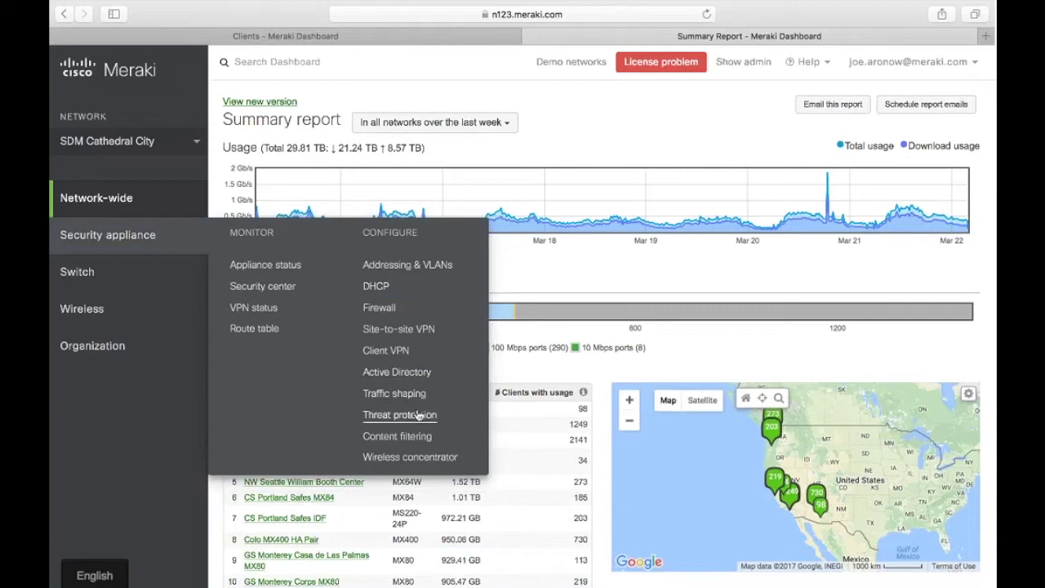
left_click(412, 437)
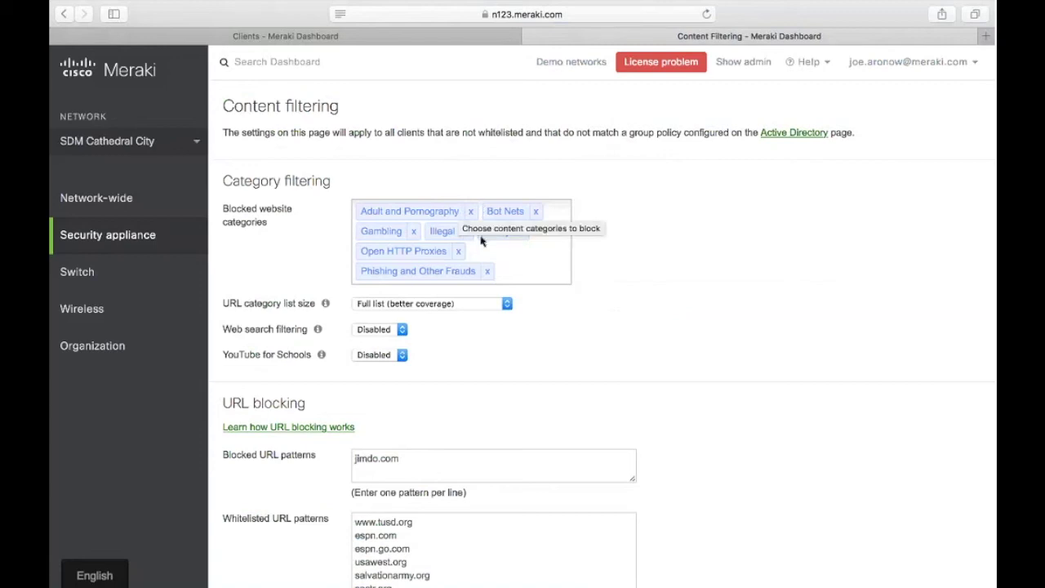
left_click(516, 257)
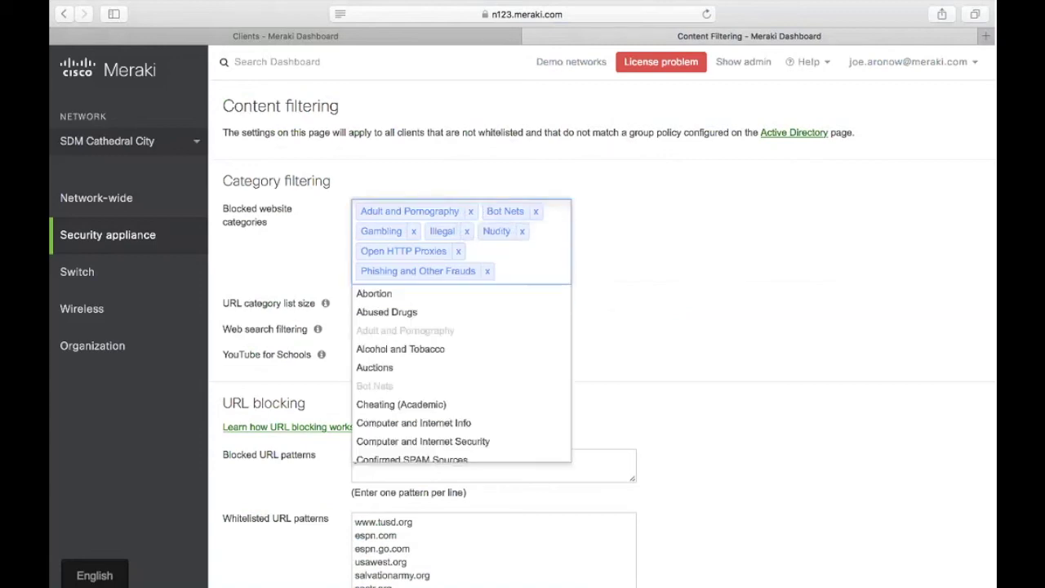
scroll(509, 335, "down", 8)
scroll(510, 337, "down", 10)
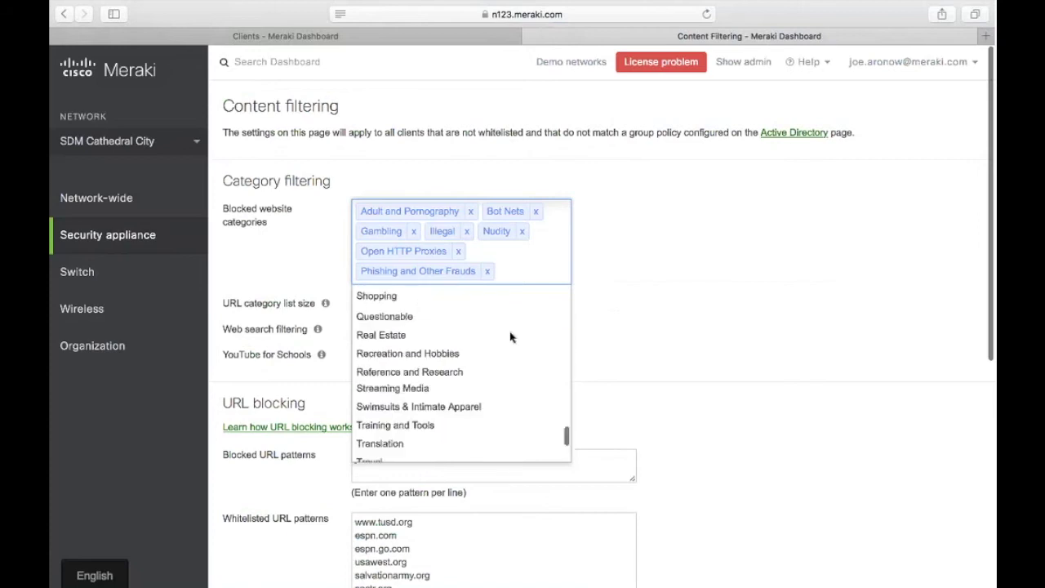
Search the blocked website categories for "viol", and clear the search without adding a category
type("viol")
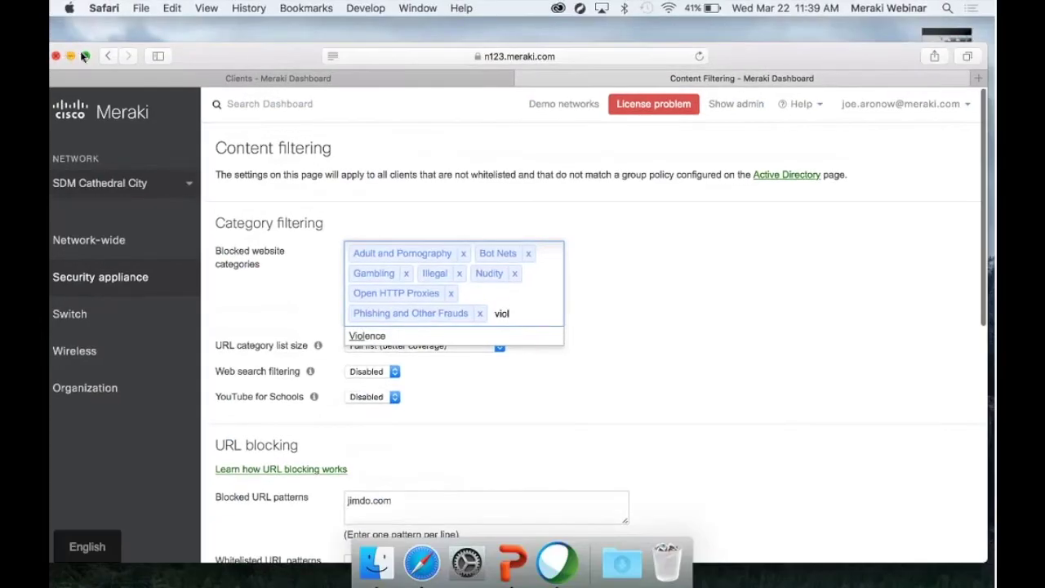
left_click(84, 56)
key("BackSpace")
key("BackSpace")
key("BackSpace")
key("BackSpace")
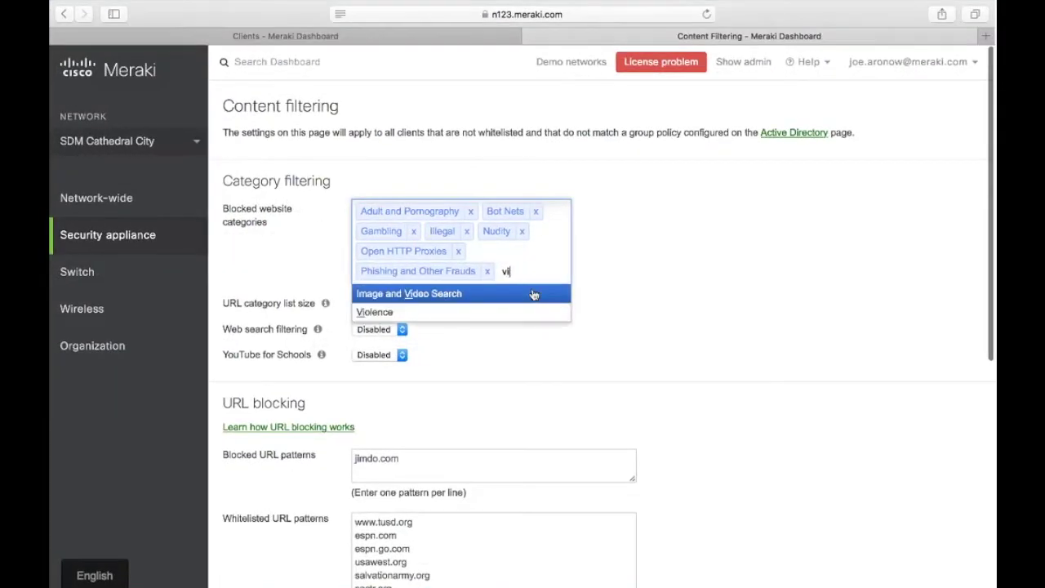
left_click(638, 284)
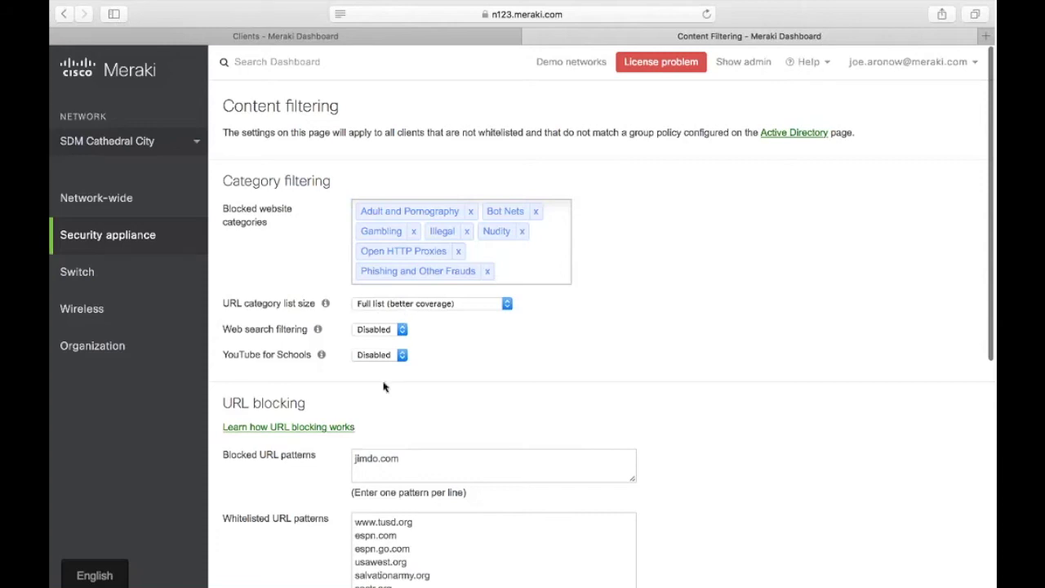
Review the blocked and whitelisted URL patterns in the content filtering settings
scroll(383, 382, "down", 5)
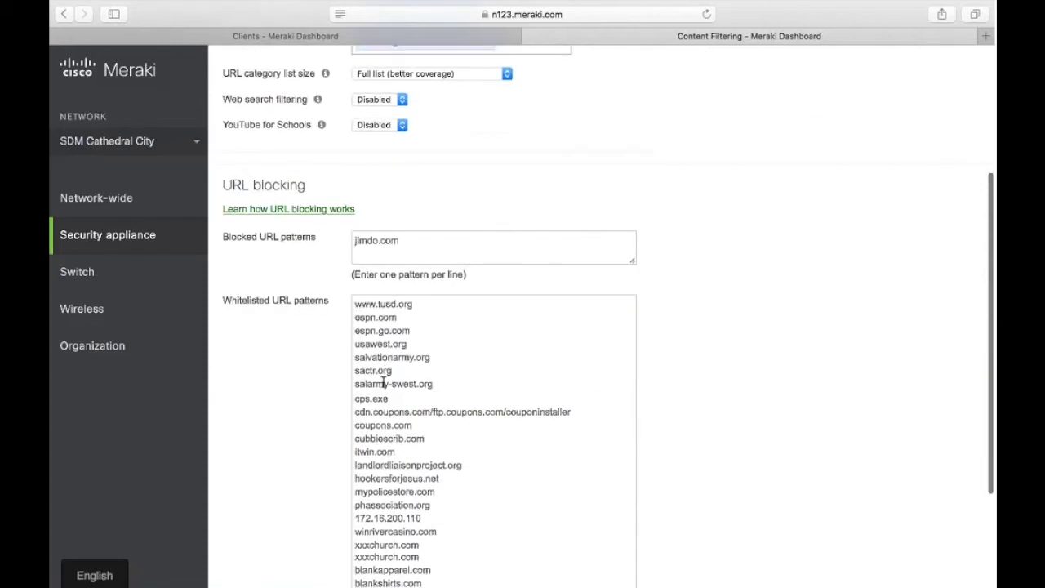
scroll(383, 383, "down", 5)
scroll(383, 382, "up", 10)
scroll(383, 383, "up", 2)
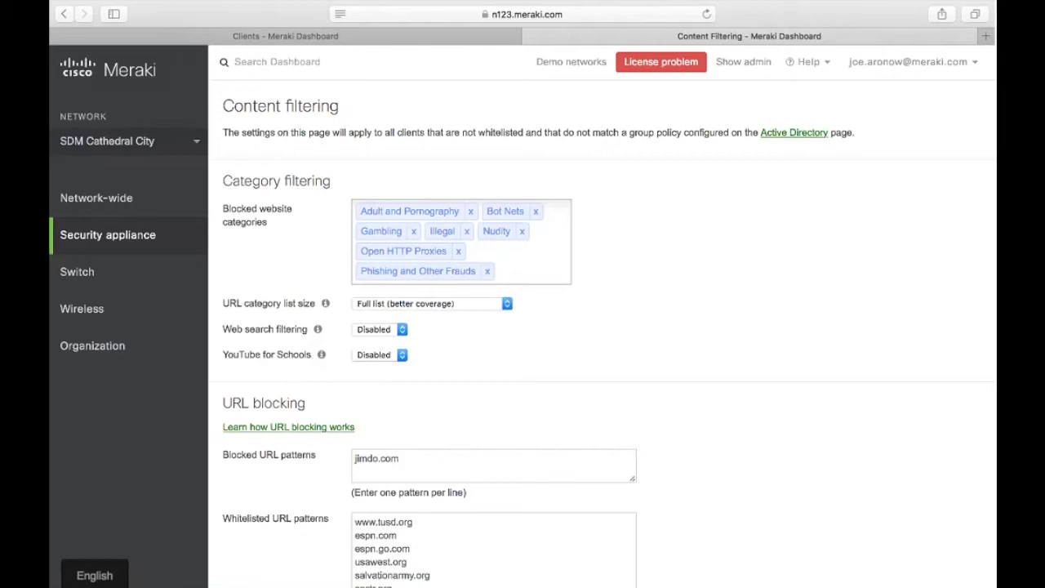
Open the security appliance's site-to-site VPN settings and inspect the choices for the second and third hubs
mouse_move(156, 230)
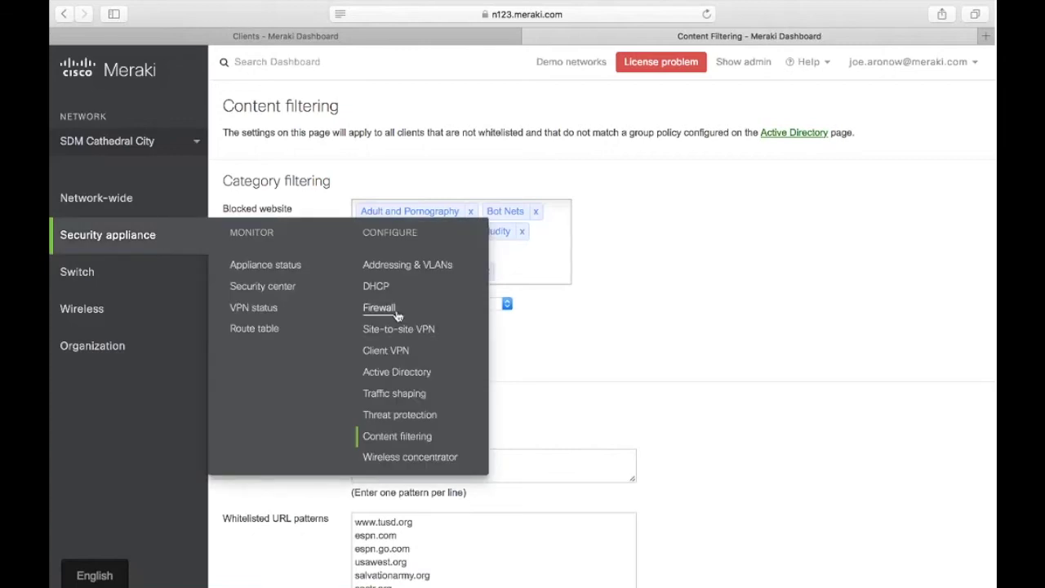
left_click(415, 331)
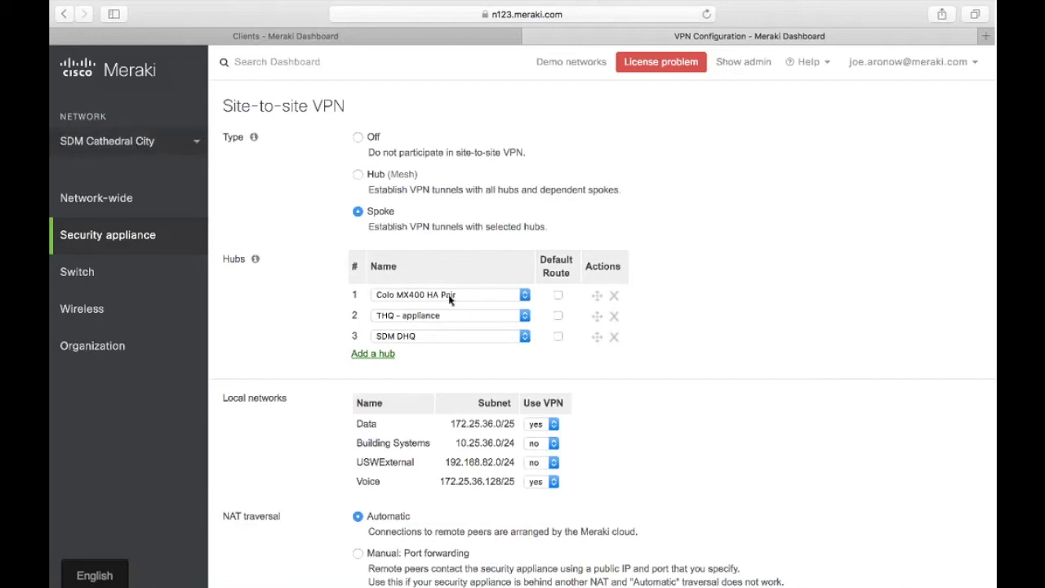
left_click(436, 319)
left_click(425, 341)
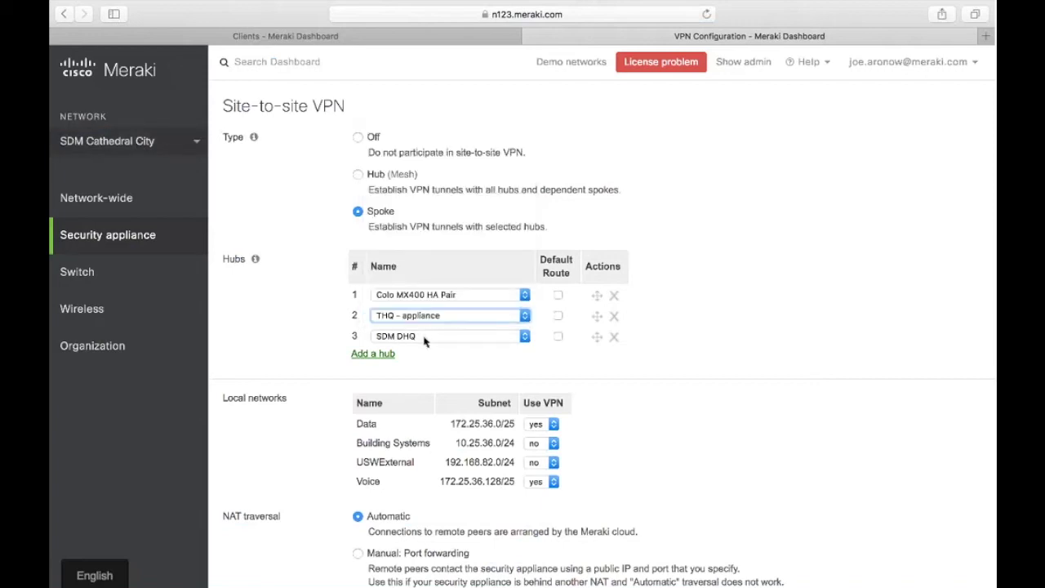
left_click(425, 342)
left_click(777, 356)
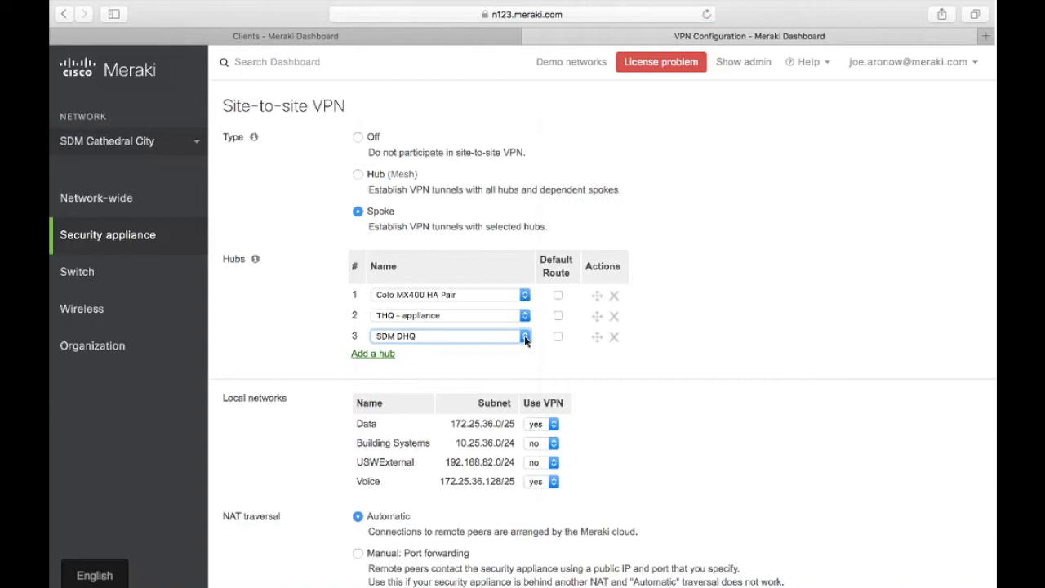
Add DO DHQ as a fourth VPN hub, and remove it from the hub list again
left_click(372, 214)
left_click(386, 355)
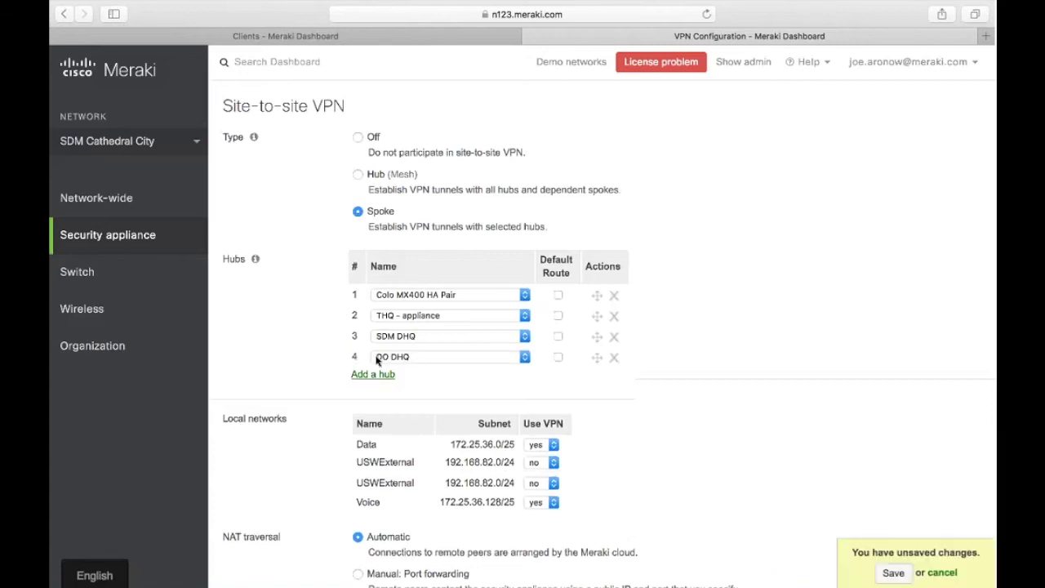
left_click(408, 357)
left_click(408, 357)
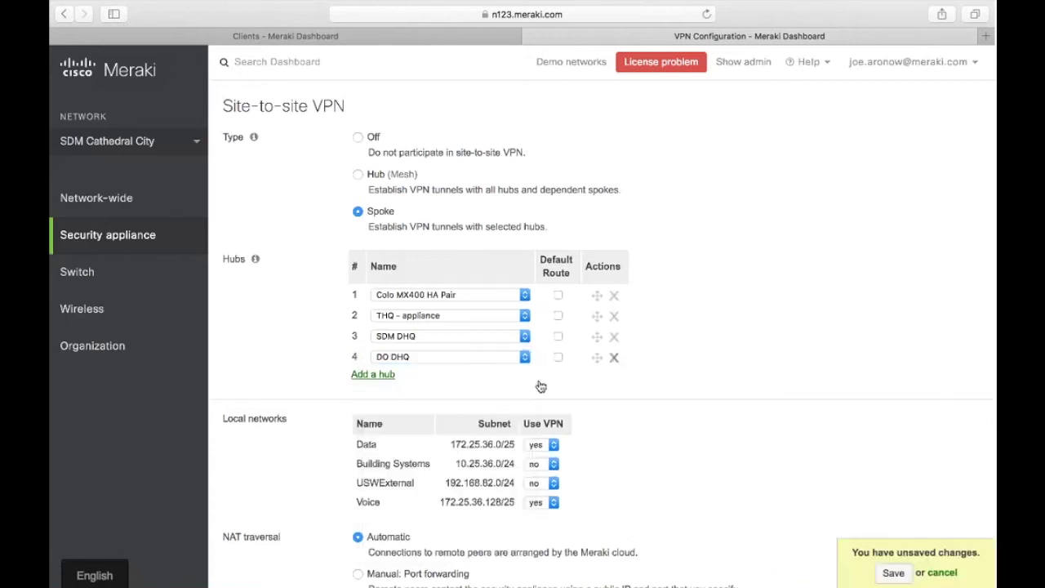
left_click(614, 357)
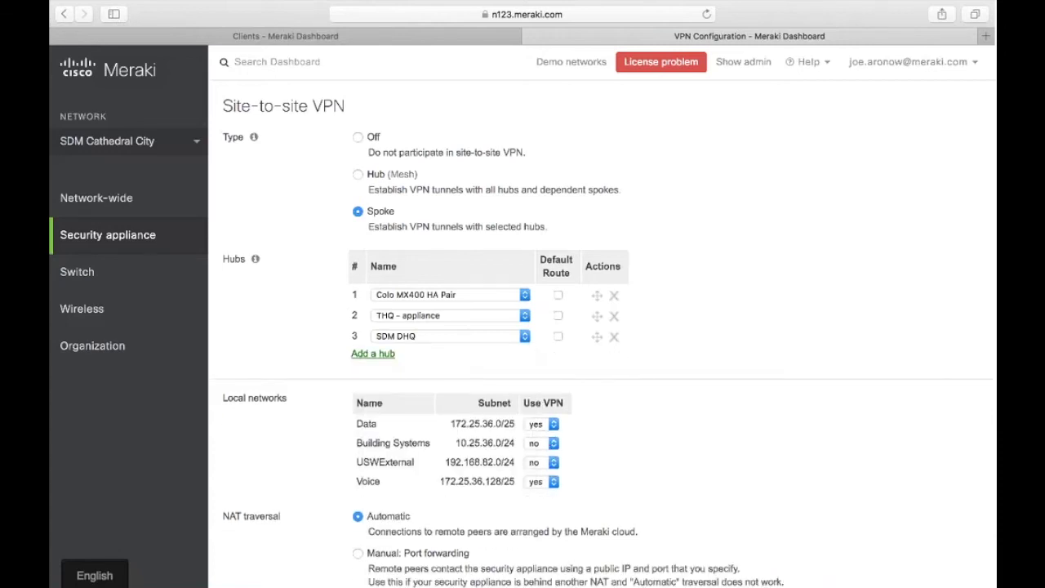
Inspect the VPN participation options for the USWExternal and Building Systems local networks
left_click(530, 463)
left_click(455, 469)
left_click(531, 443)
left_click(592, 440)
scroll(558, 483, "up", 1)
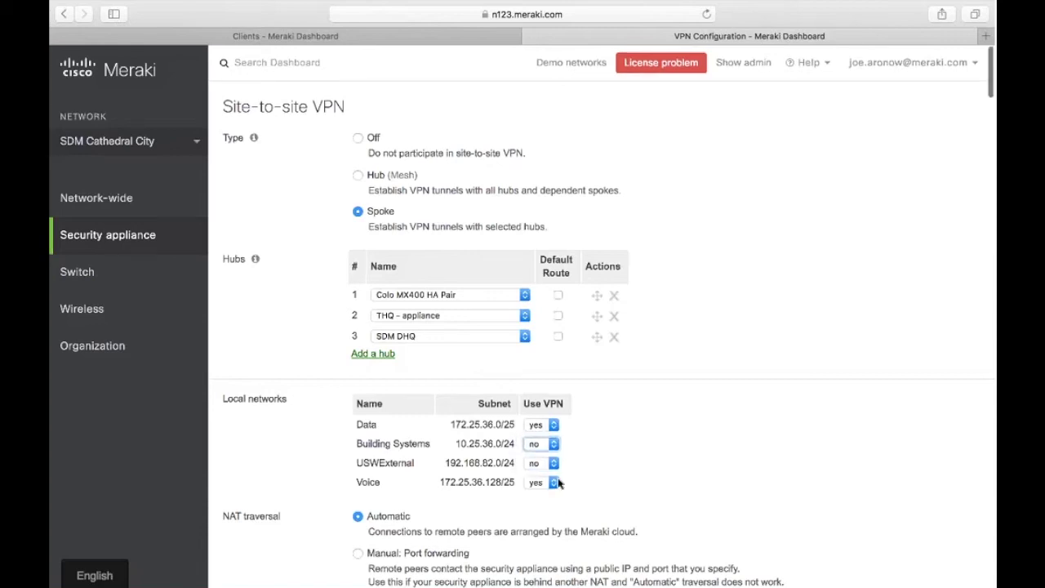
scroll(558, 483, "down", 1)
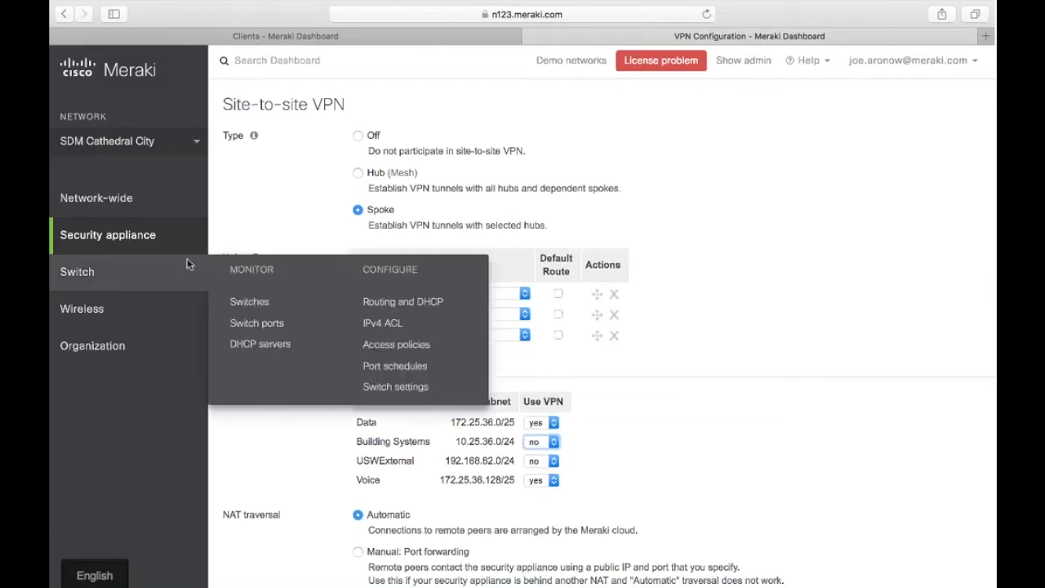
Open the security appliance's VPN status, and view its appliance status in a separate browser tab
mouse_move(188, 241)
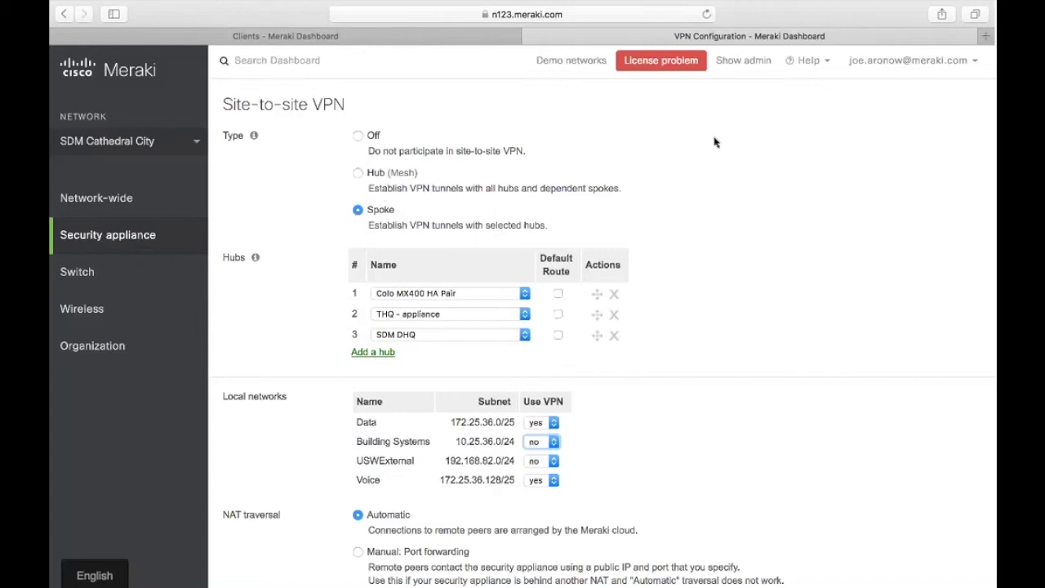
left_click(270, 310)
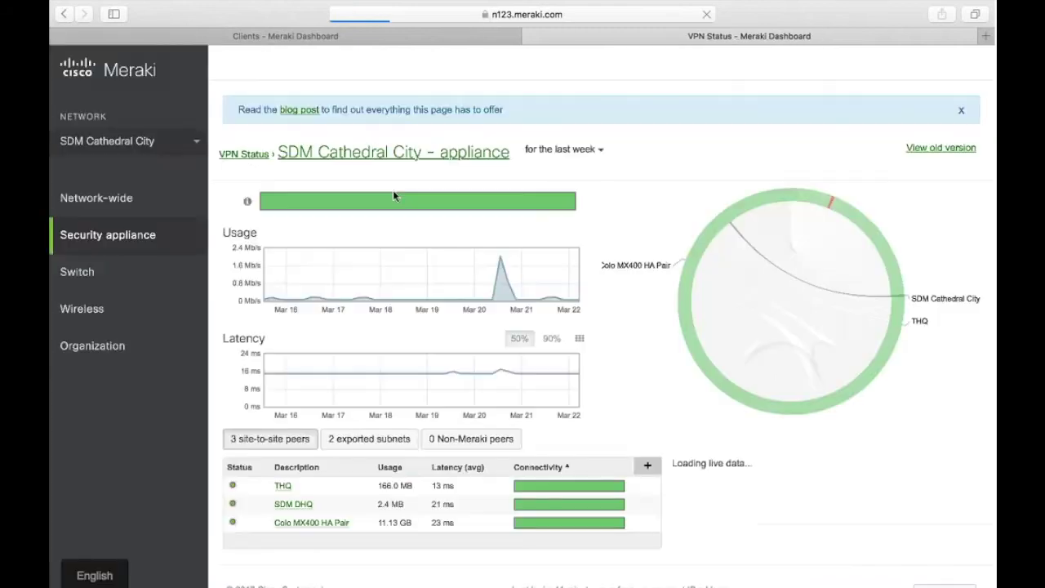
mouse_move(144, 236)
left_click(240, 265, "super")
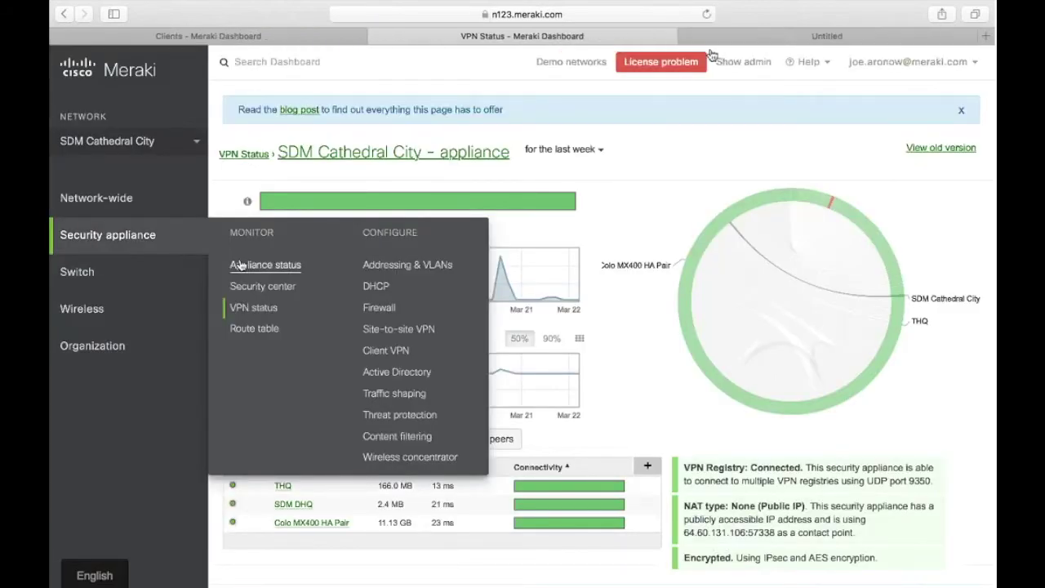
left_click(726, 36)
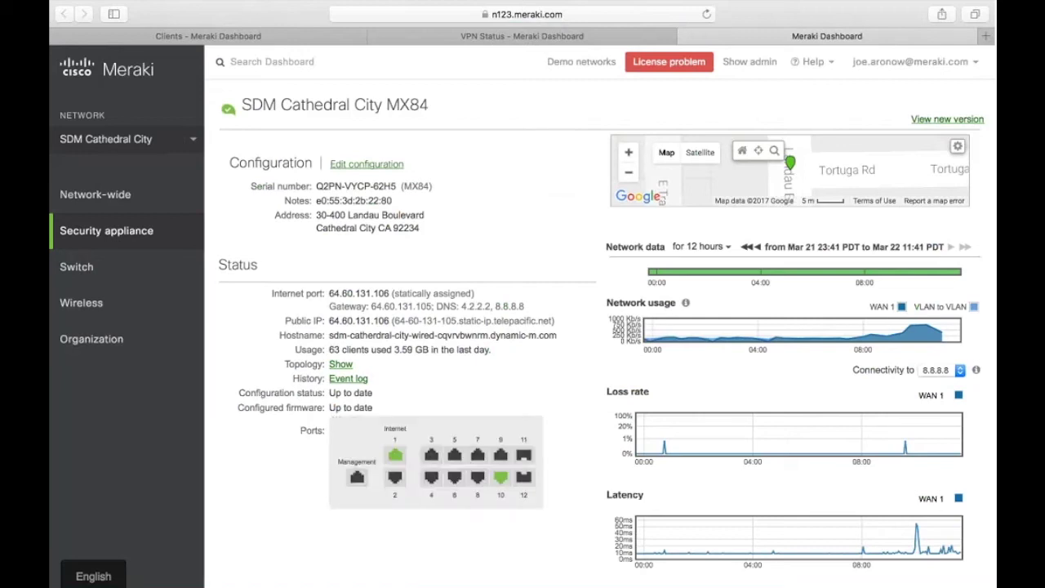
Open the MX84 appliance's configuration for editing and cancel without changing anything
left_click(369, 165)
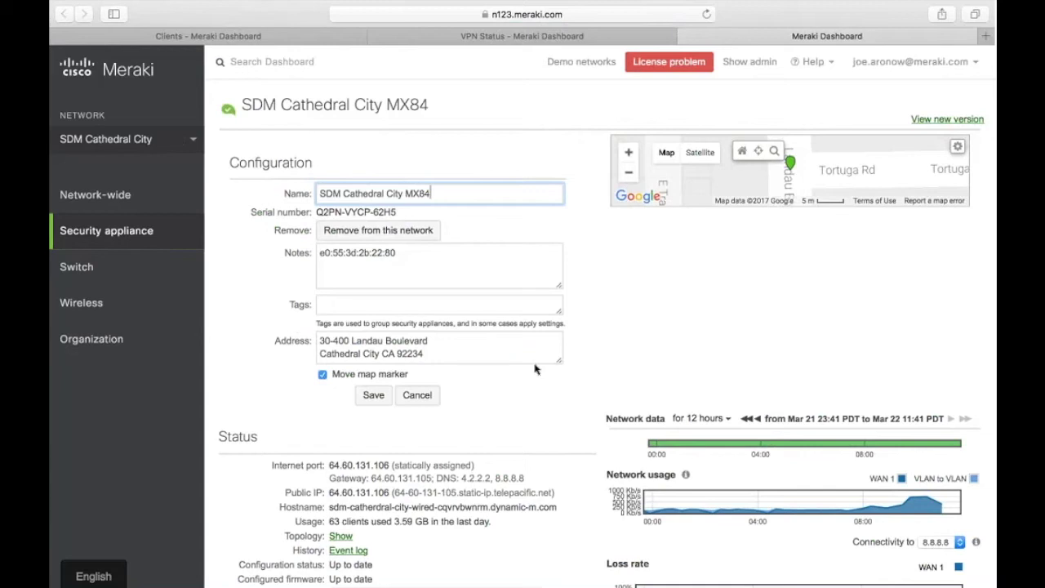
mouse_move(117, 227)
left_click(417, 395)
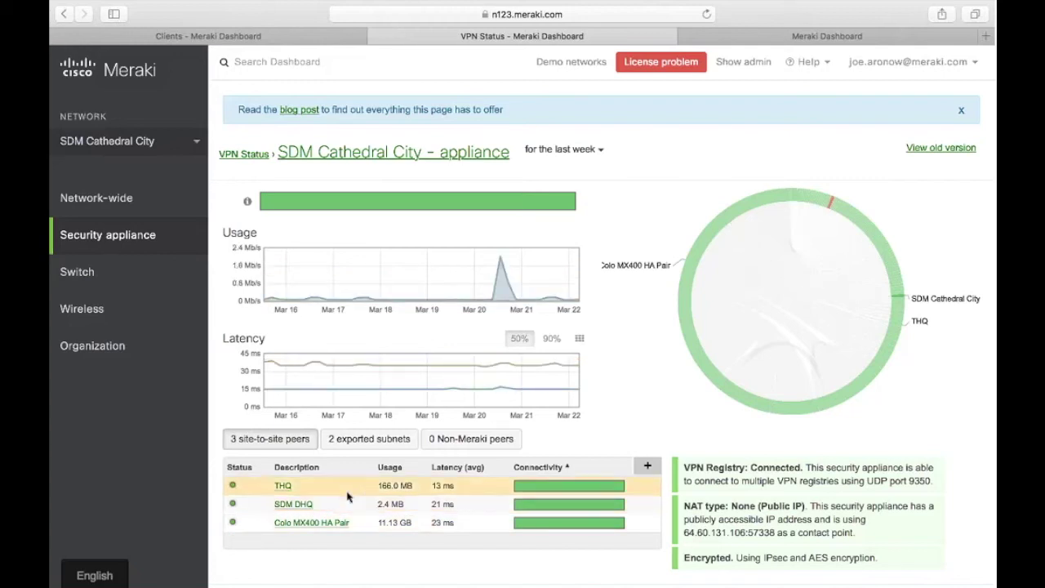
Return to the VPN status browser tab, open the network's switch list and view the MDF Switch's details
mouse_move(181, 250)
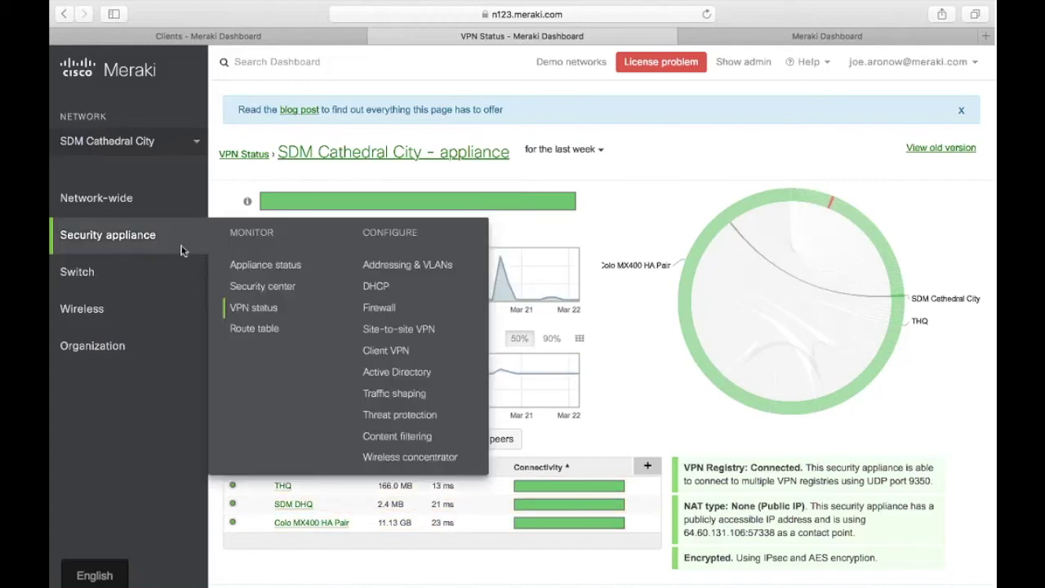
mouse_move(169, 267)
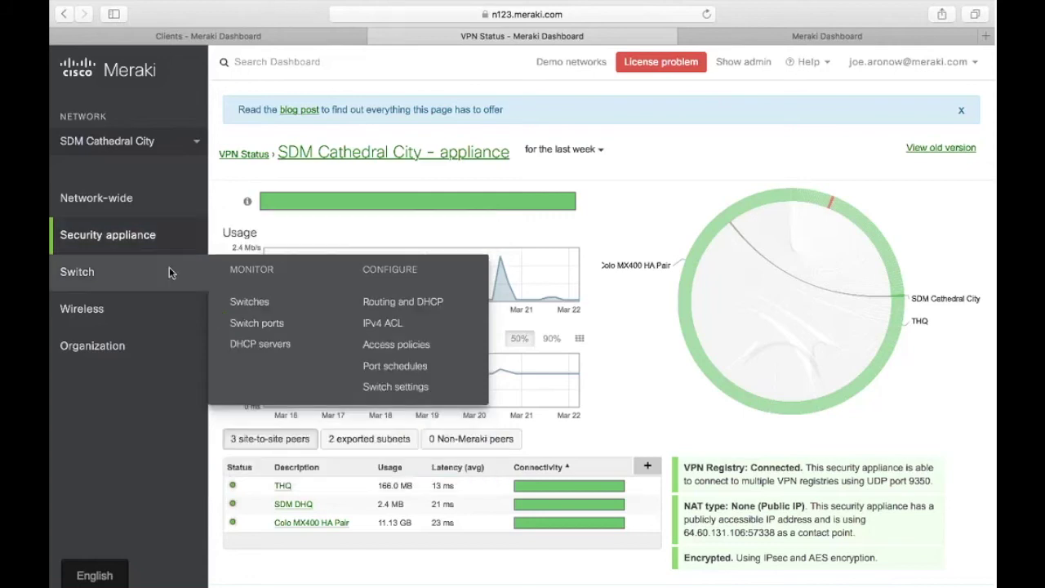
left_click(268, 305)
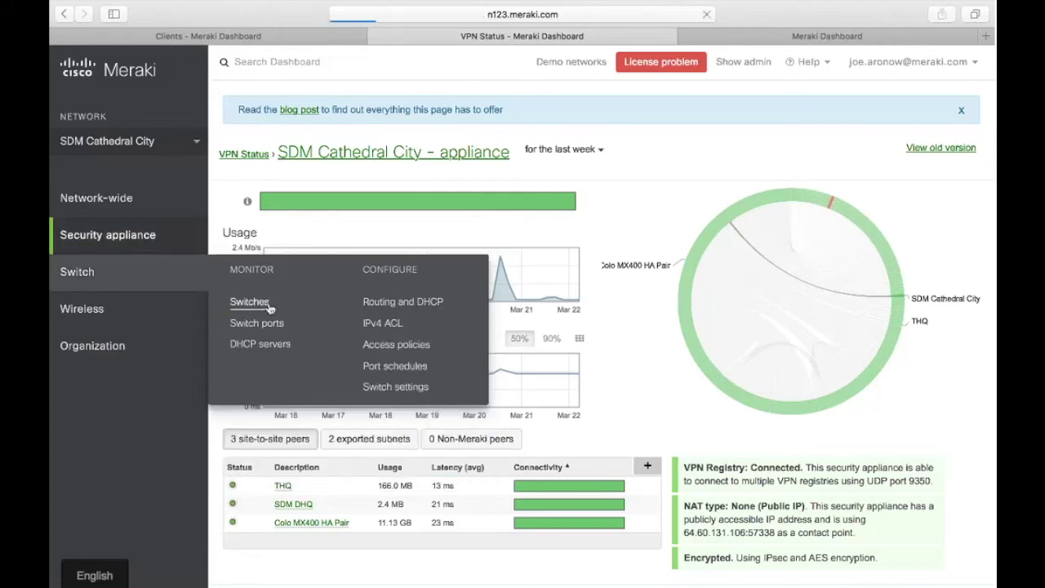
mouse_move(159, 316)
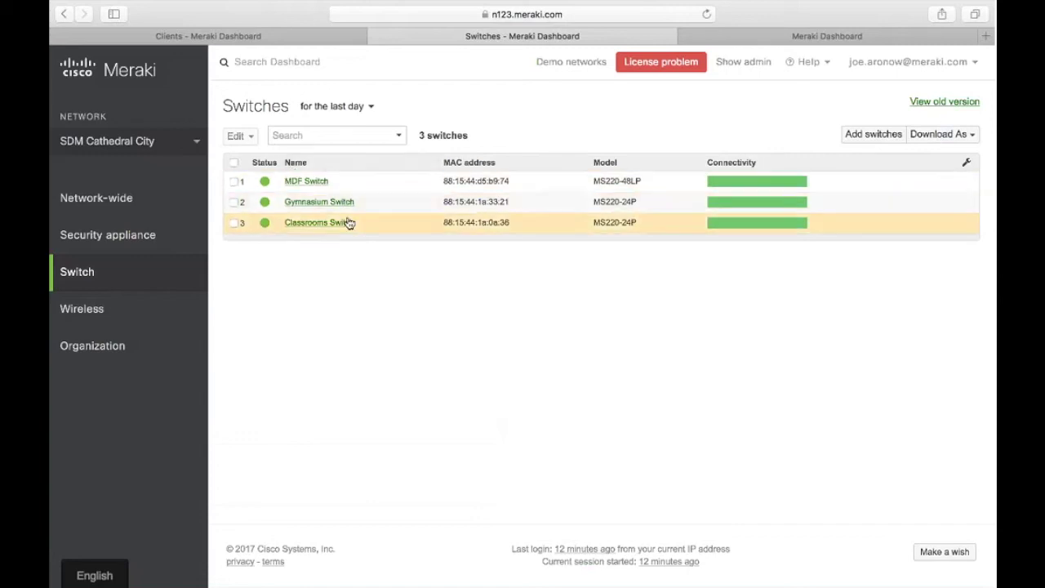
left_click(349, 183)
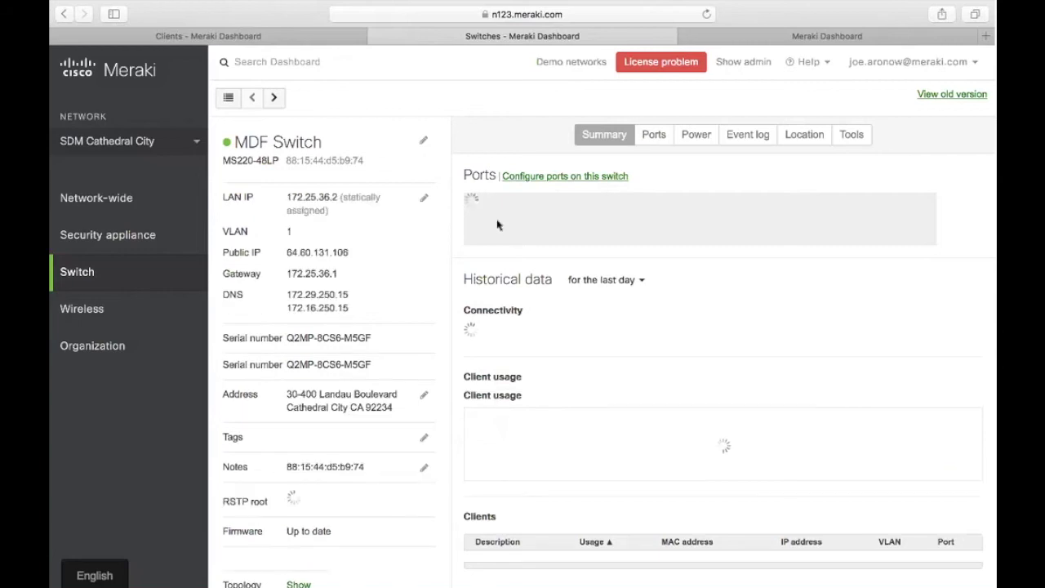
Open port 11 of the MDF Switch and review its traffic, configuration, status, troubleshooting tools and packet counts
mouse_move(689, 213)
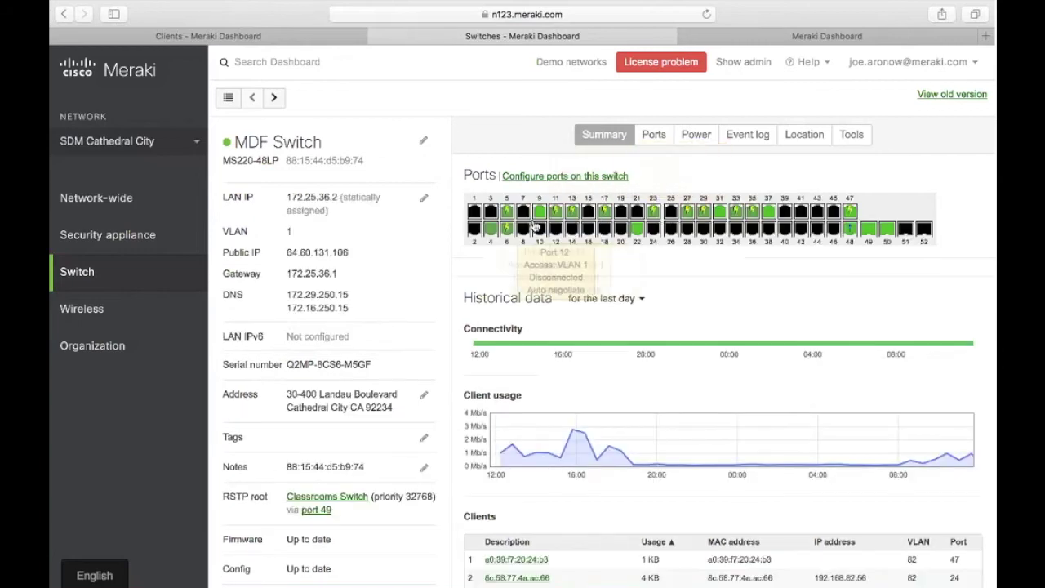
mouse_move(540, 216)
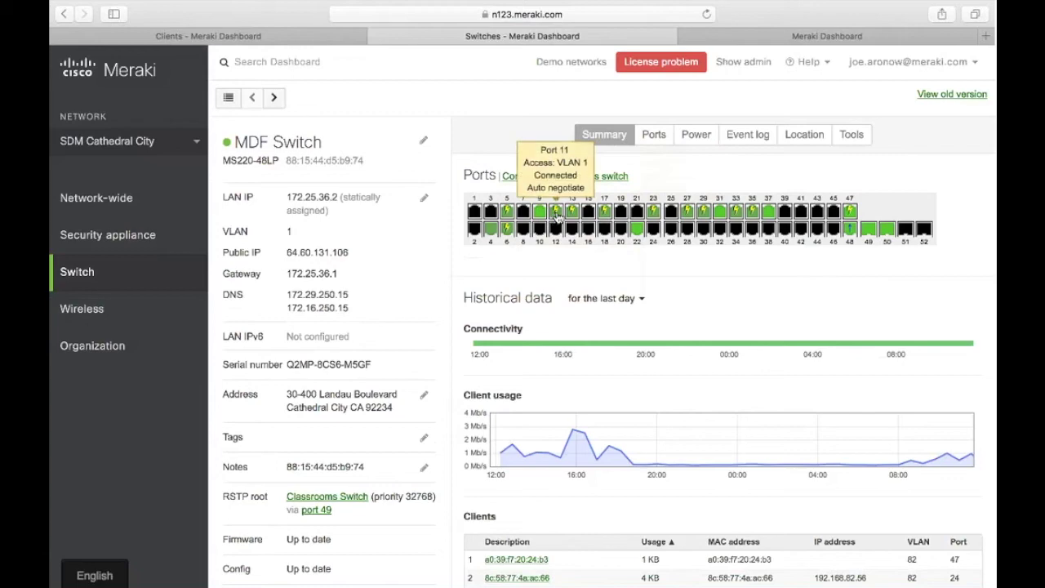
left_click(556, 215)
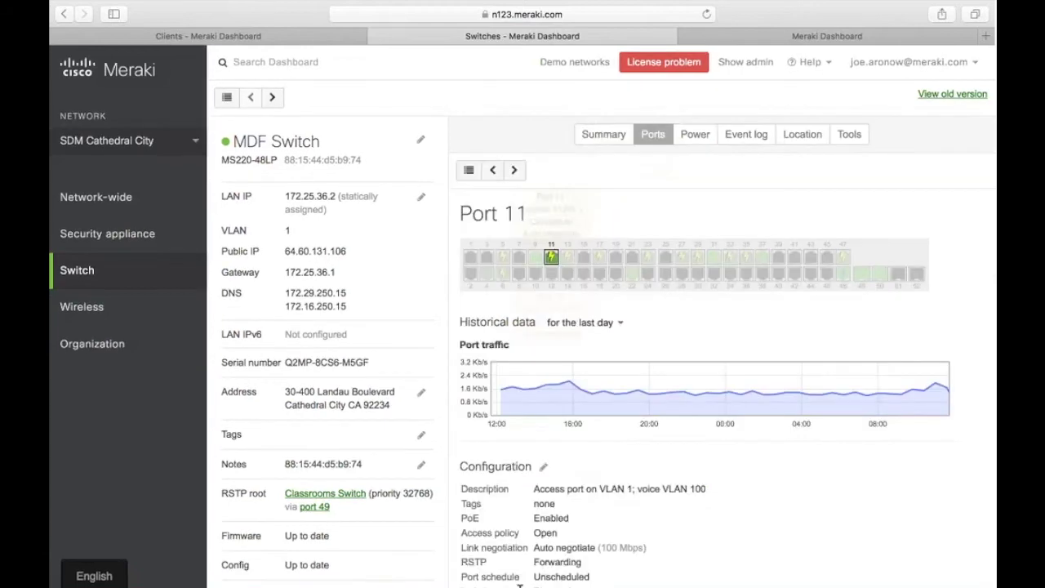
mouse_move(512, 567)
scroll(636, 458, "down", 3)
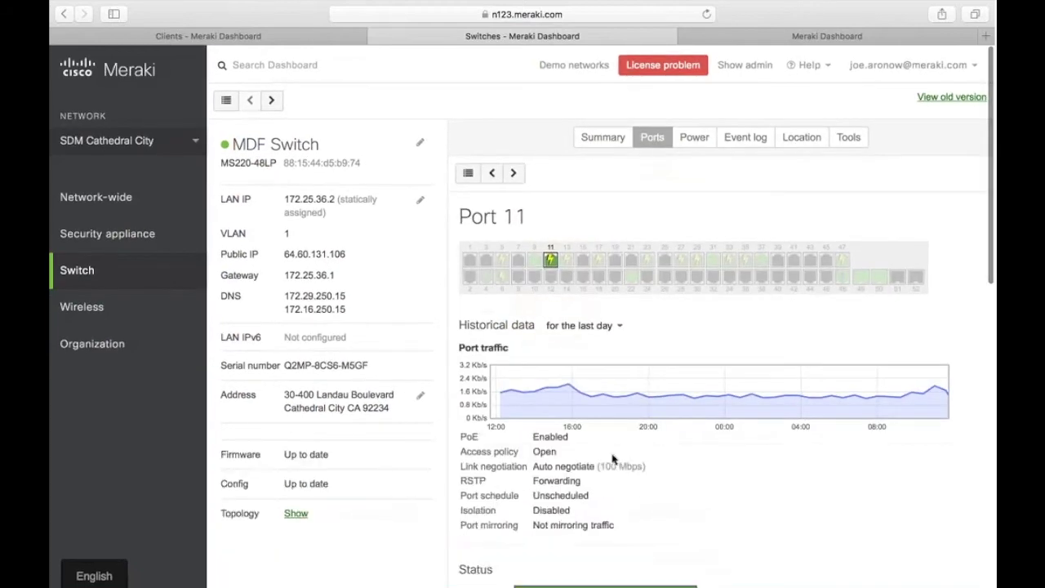
scroll(627, 456, "up", 3)
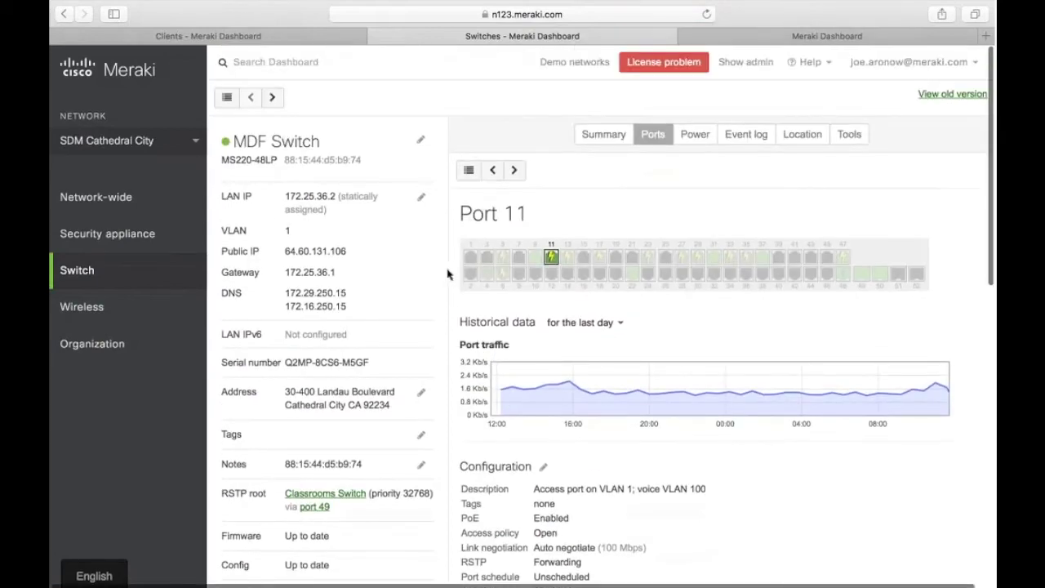
scroll(574, 295, "down", 10)
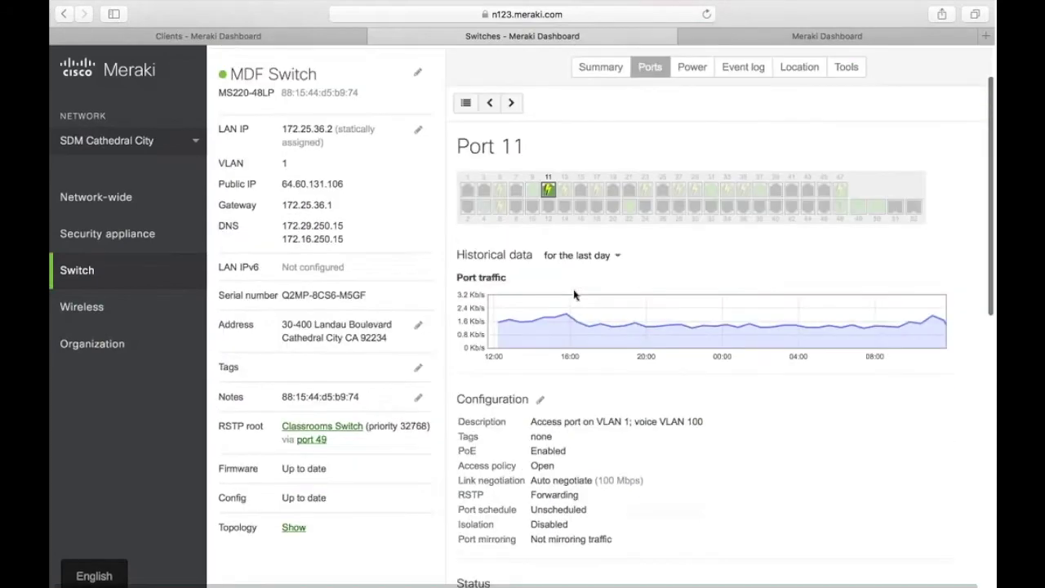
scroll(573, 292, "down", 1)
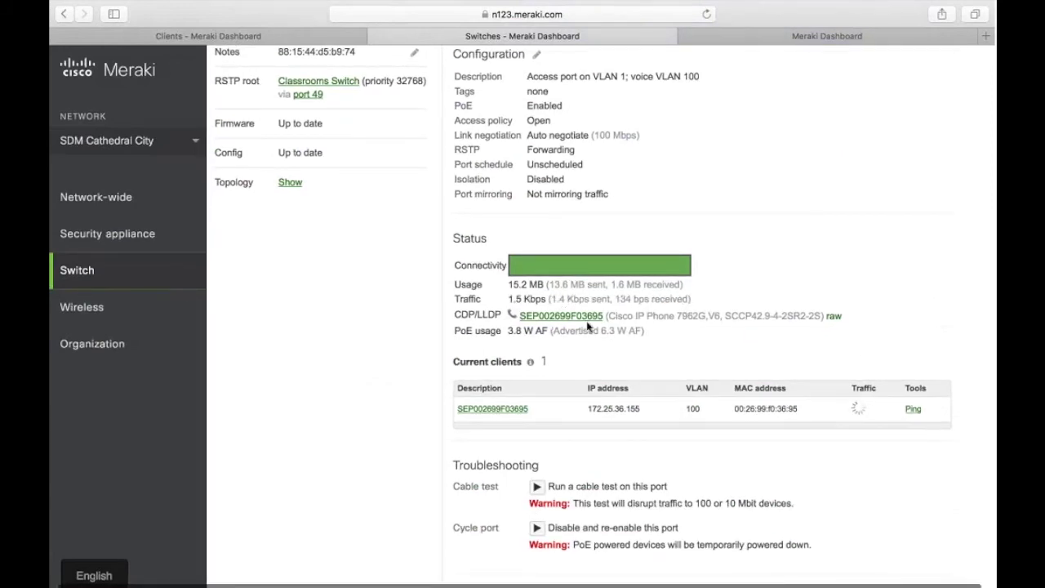
scroll(587, 297, "down", 3)
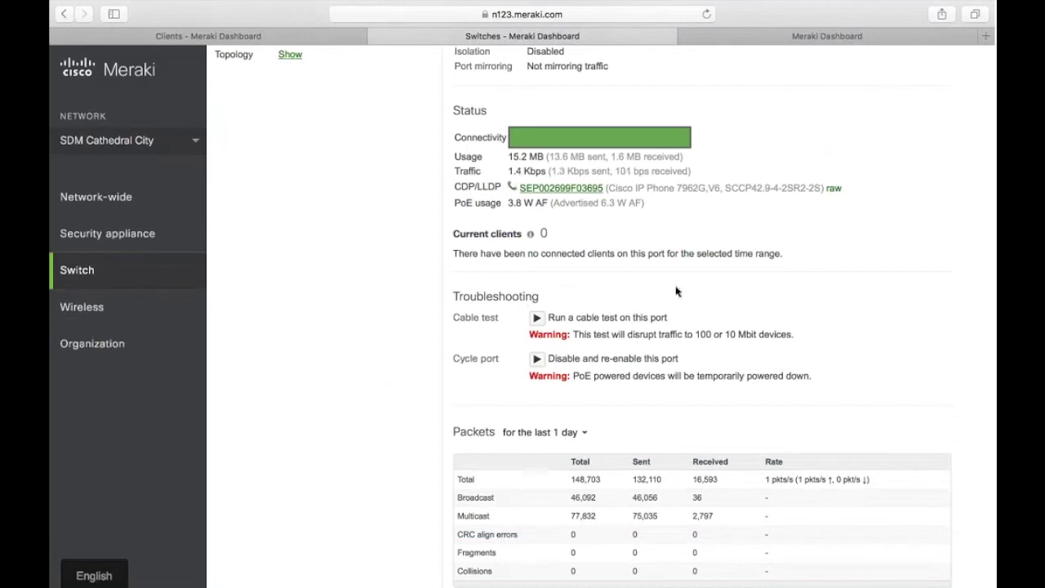
scroll(676, 292, "up", 10)
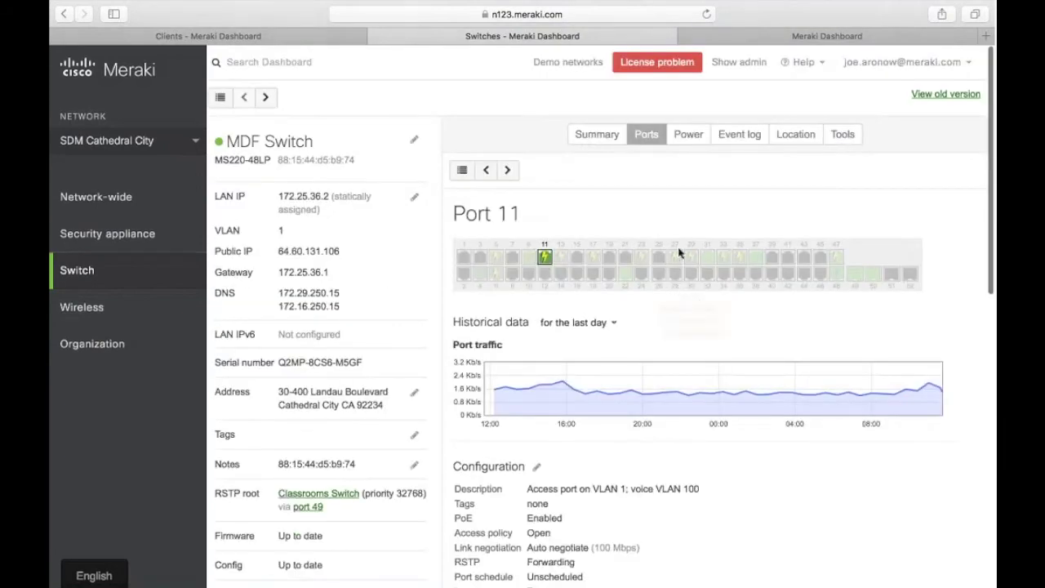
View the MDF Switch's live tools, its full port list and its summary
left_click(844, 135)
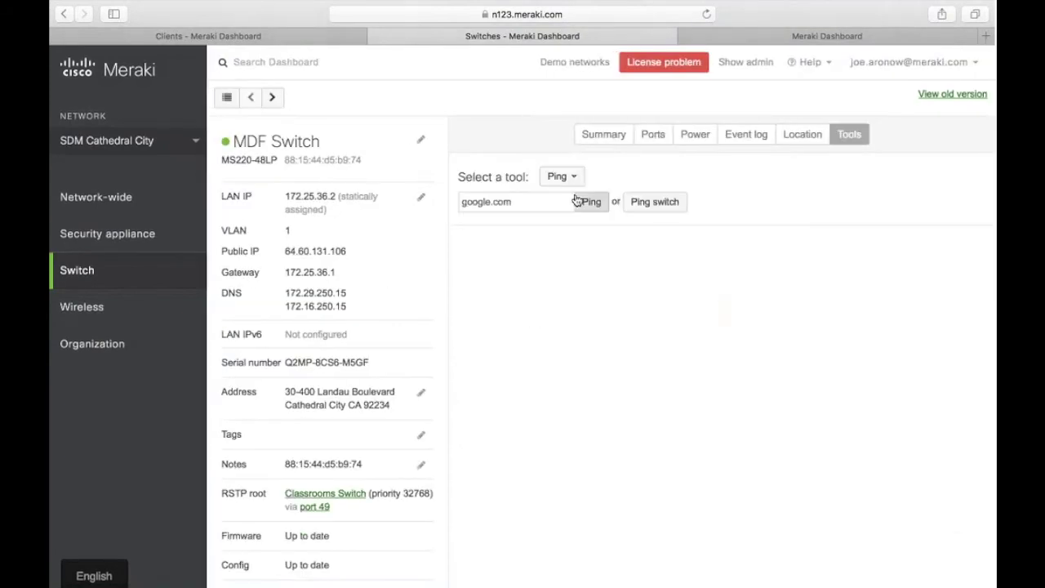
left_click(668, 134)
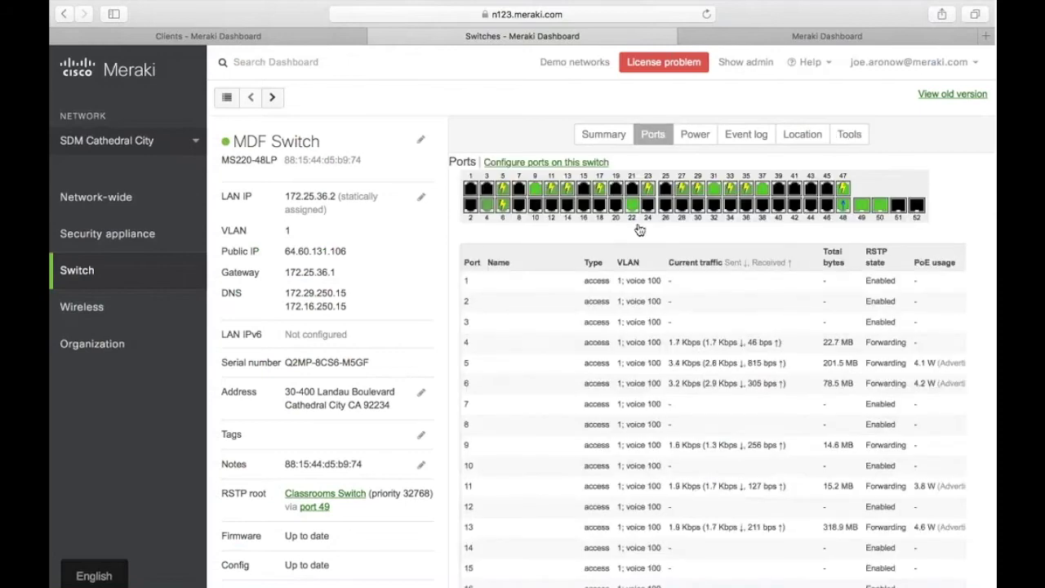
left_click(603, 135)
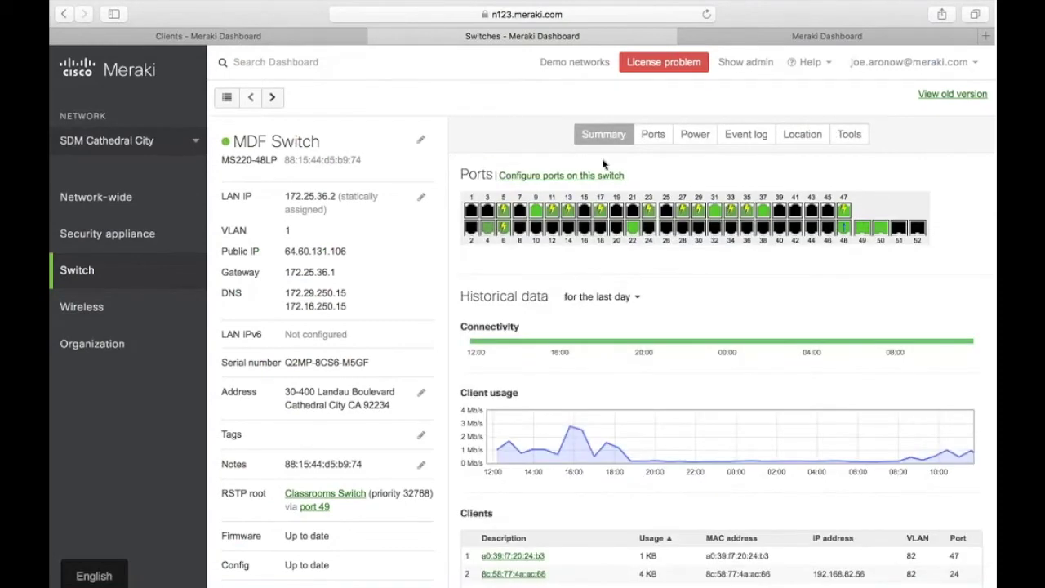
Open port 13 of the MDF Switch and review its traffic, configuration and status
left_click(568, 211)
scroll(578, 269, "down", 4)
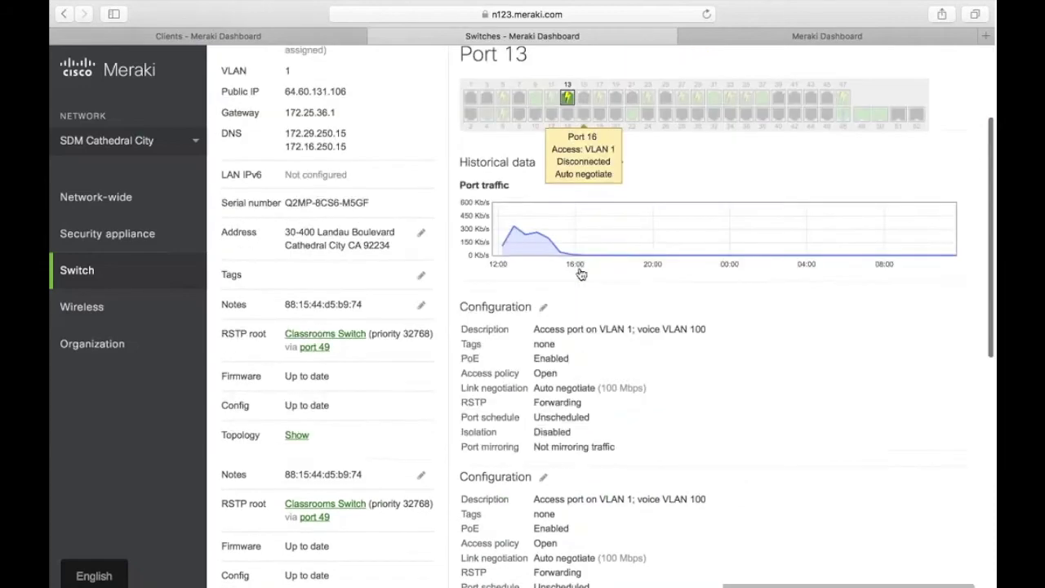
scroll(581, 274, "down", 10)
scroll(580, 274, "up", 15)
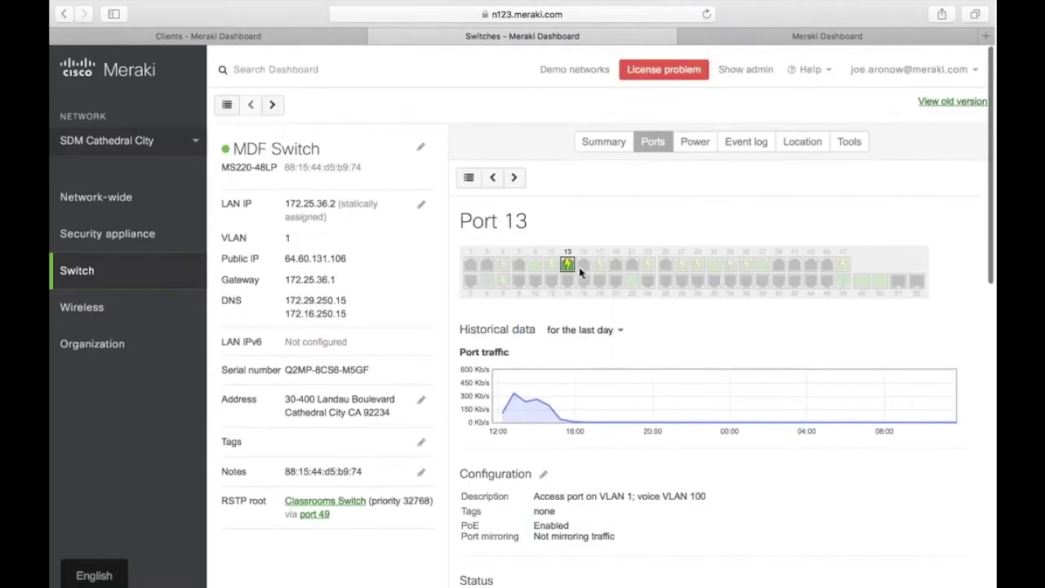
Open the network's switch ports list and look through the ports of the Classrooms, Gymnasium and MDF switches
mouse_move(111, 275)
left_click(255, 321)
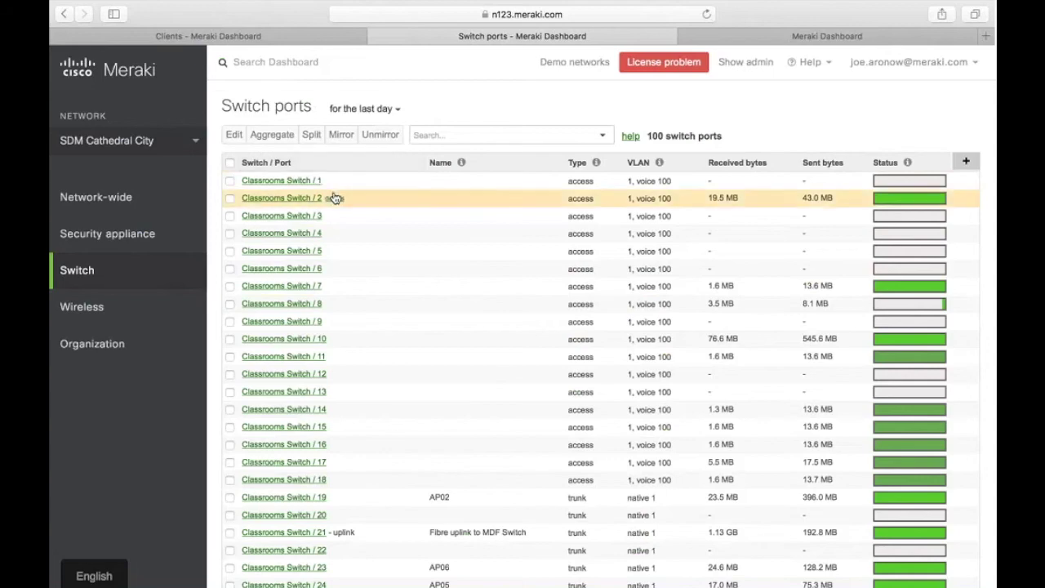
scroll(335, 197, "down", 5)
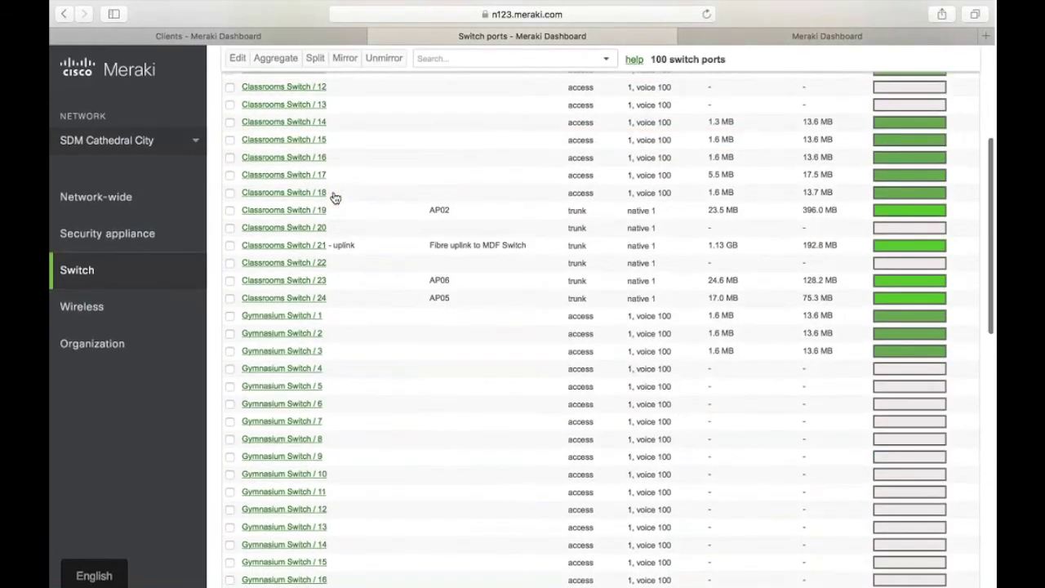
scroll(335, 197, "down", 7)
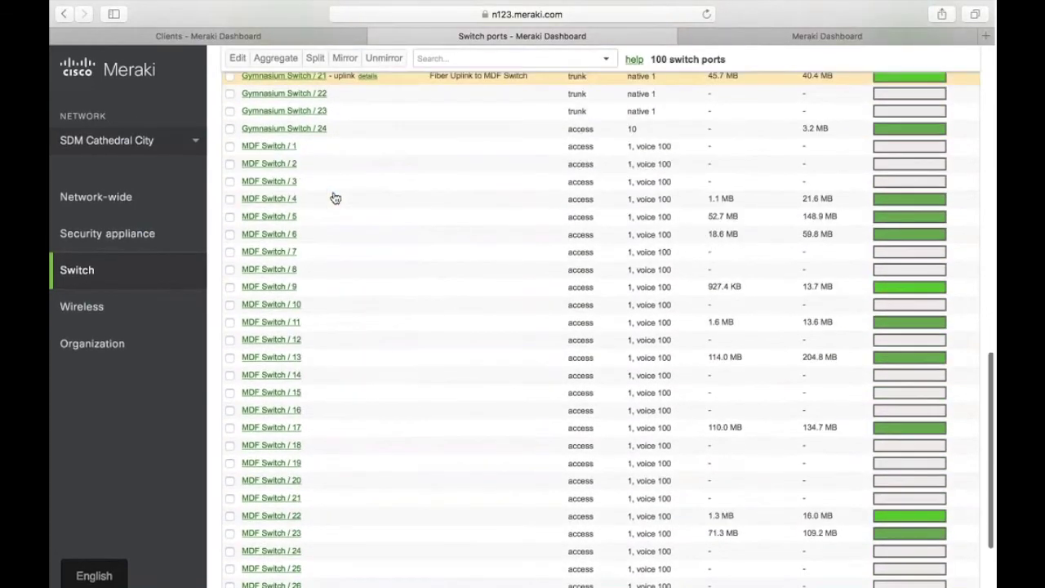
scroll(335, 197, "down", 3)
scroll(335, 198, "up", 10)
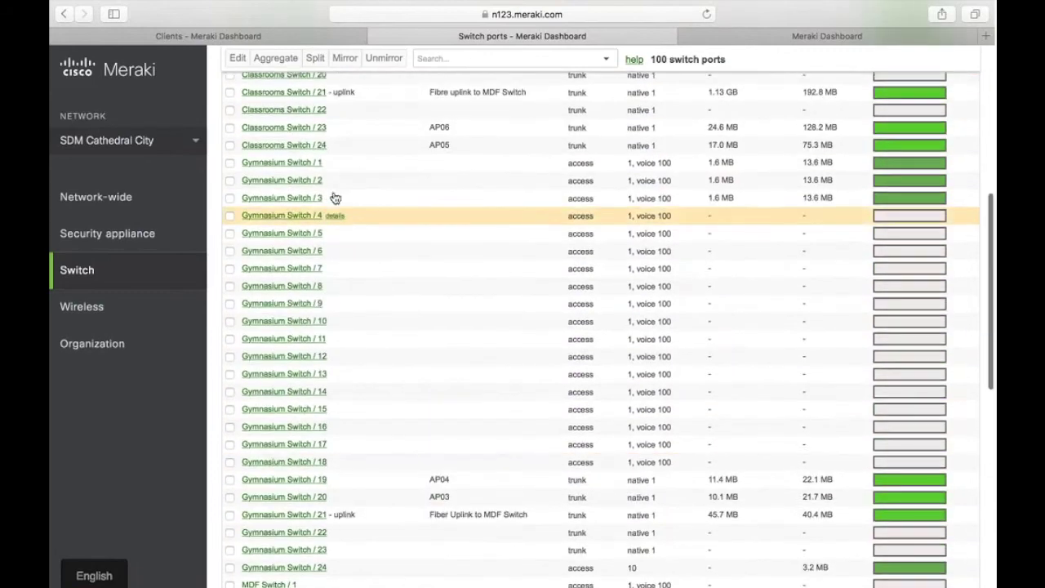
scroll(335, 198, "up", 10)
Filter the switch ports by port:5, open all matching ports for bulk editing, cancel and clear the selection
left_click(519, 133)
type("port:5")
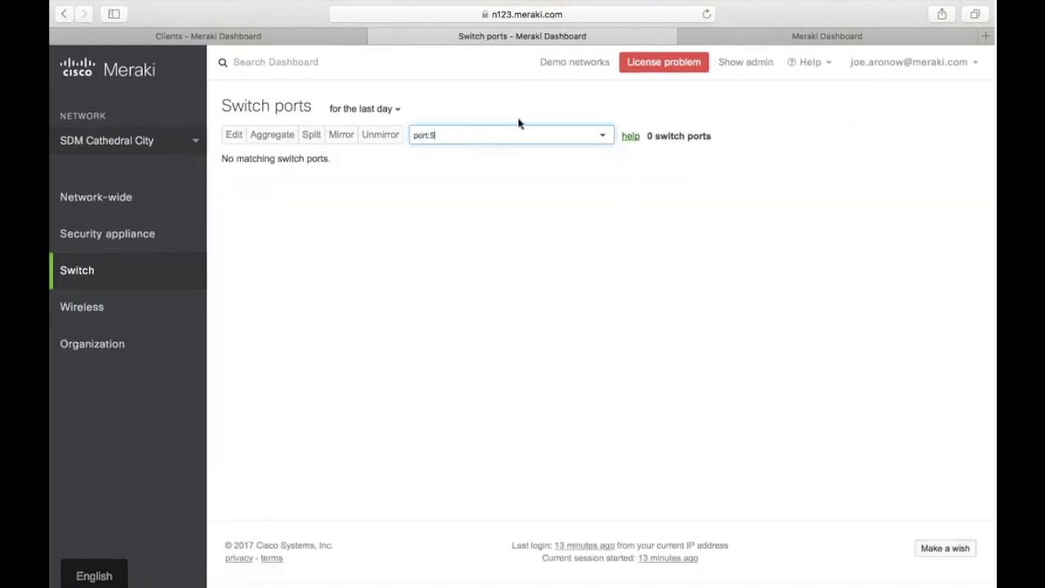
left_click(229, 162)
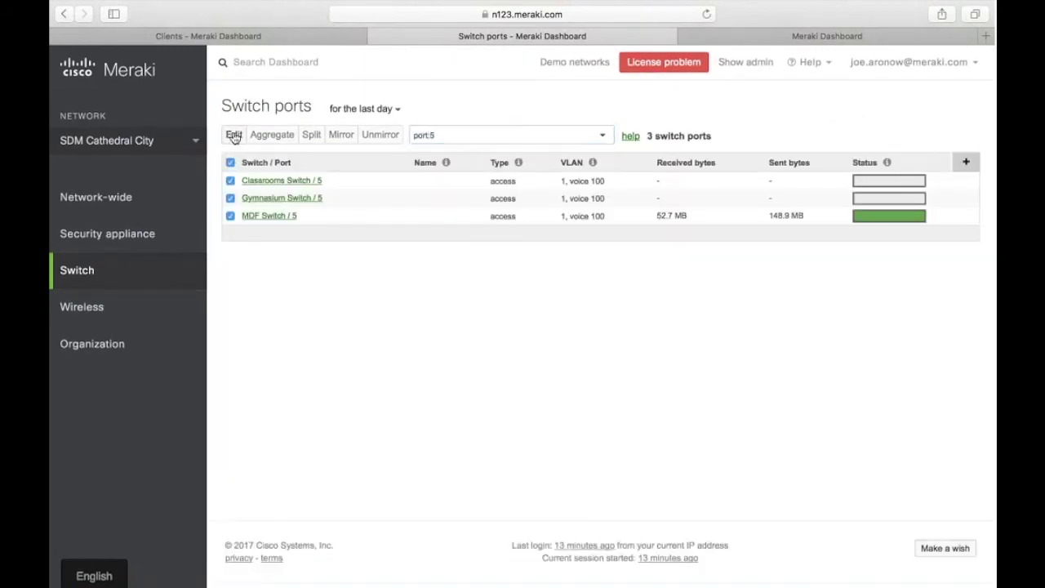
left_click(234, 134)
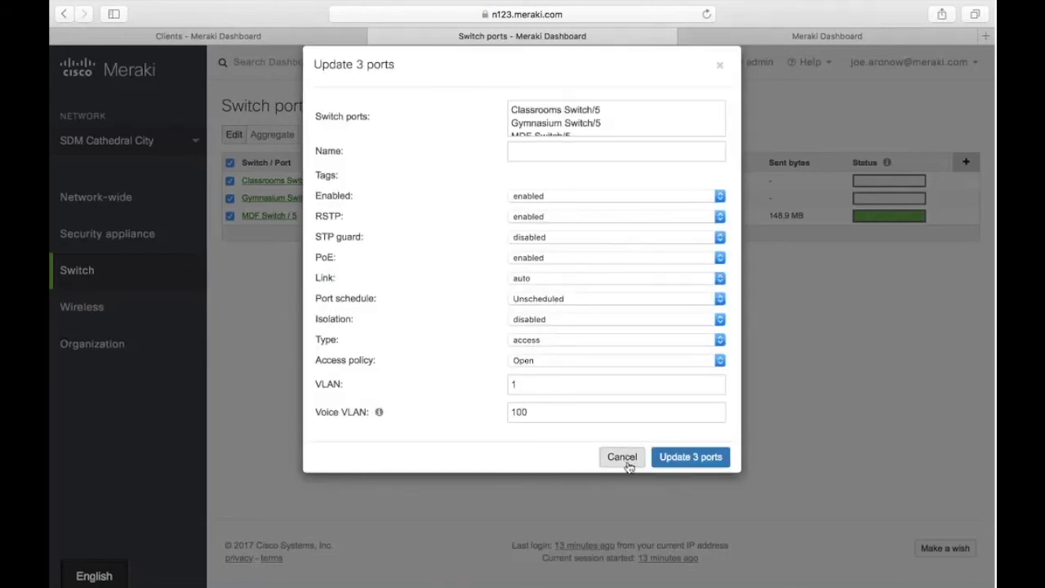
left_click(622, 457)
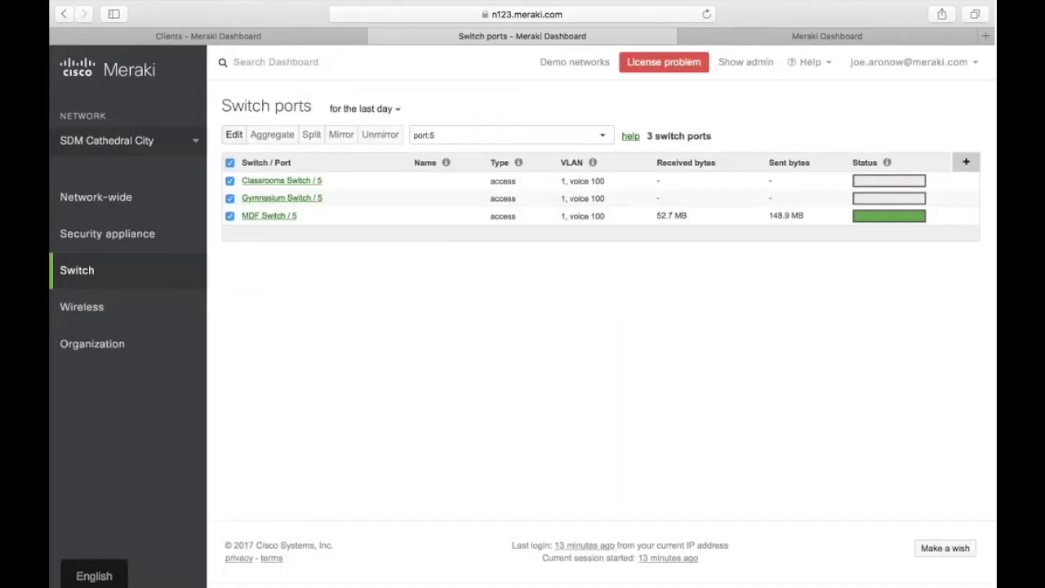
left_click(230, 162)
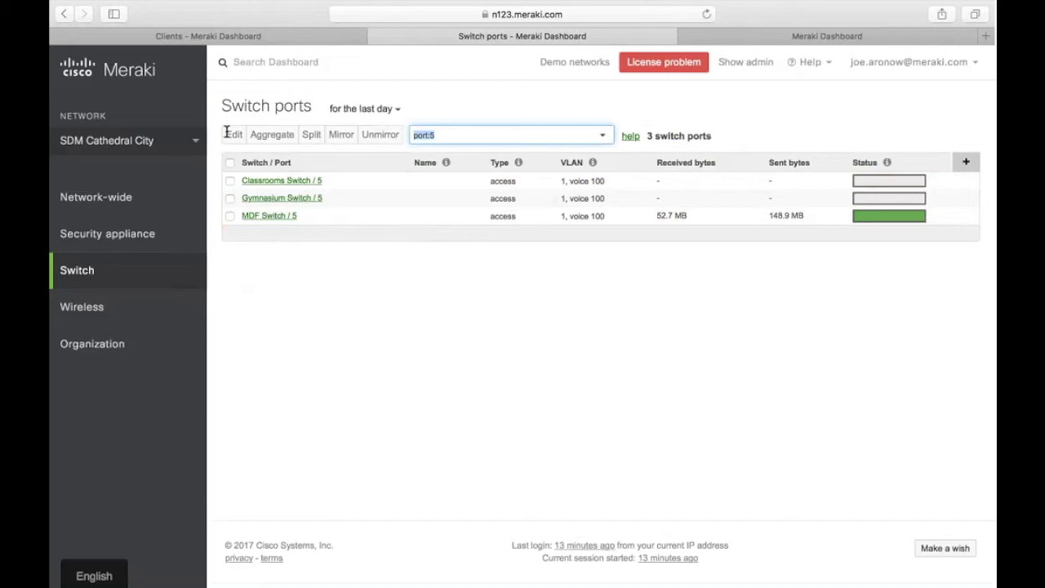
Filter the switch ports by lldp:SEP
type("lldp:sep")
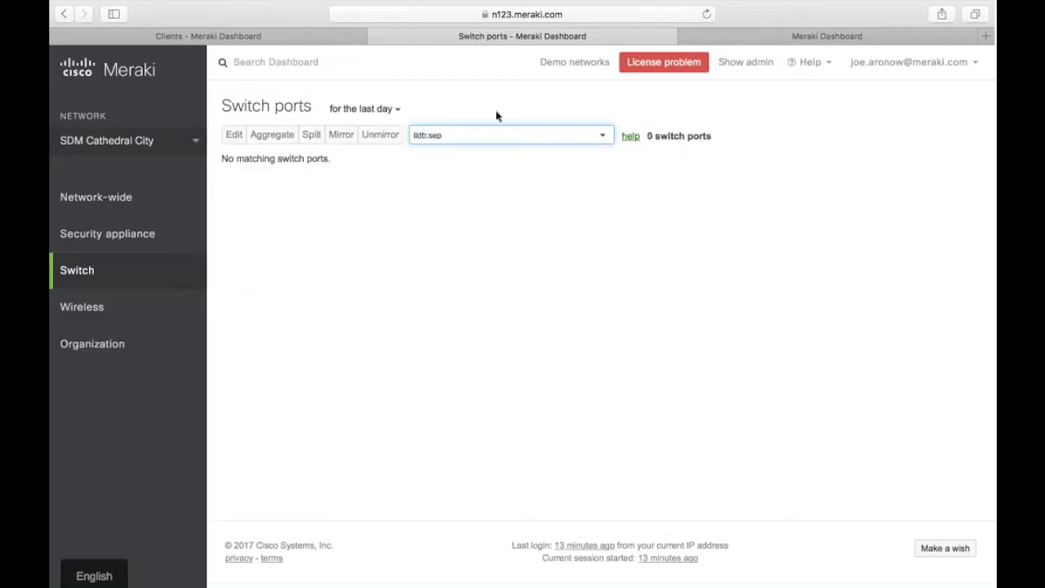
key("Left")
key("Left")
key("Left")
key("Left")
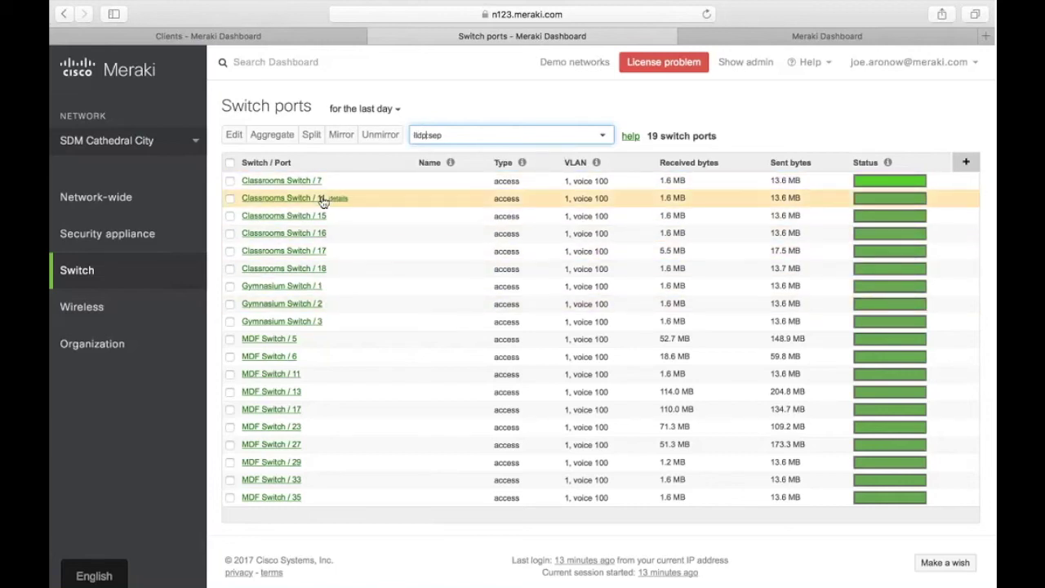
left_click(457, 136)
key("BackSpace")
key("BackSpace")
key("BackSpace")
type("SEP")
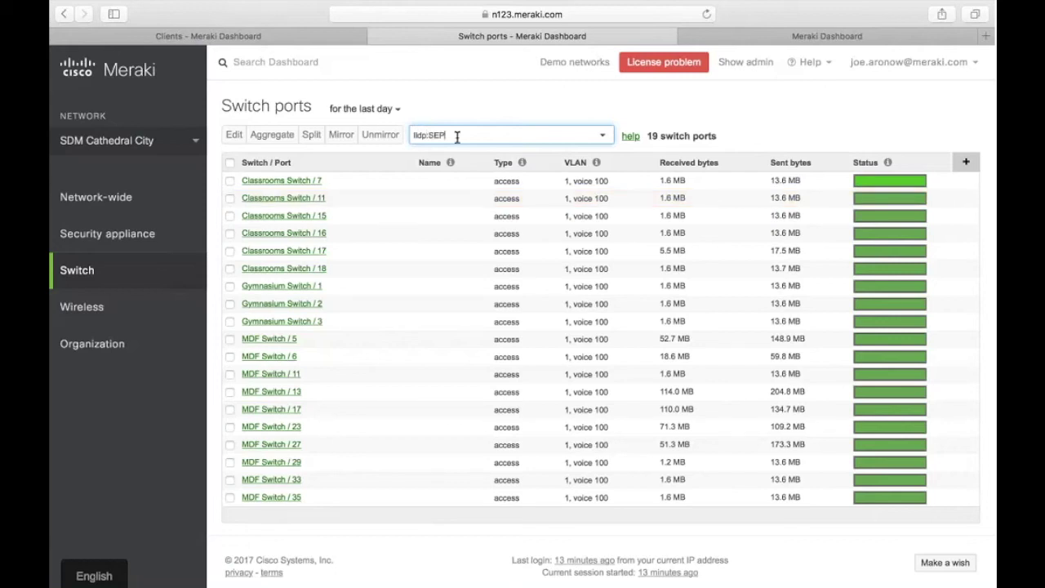
Open all filtered ports for bulk editing, enter 106 as the voice VLAN, cancel the update and clear the selection
left_click(231, 162)
left_click(236, 135)
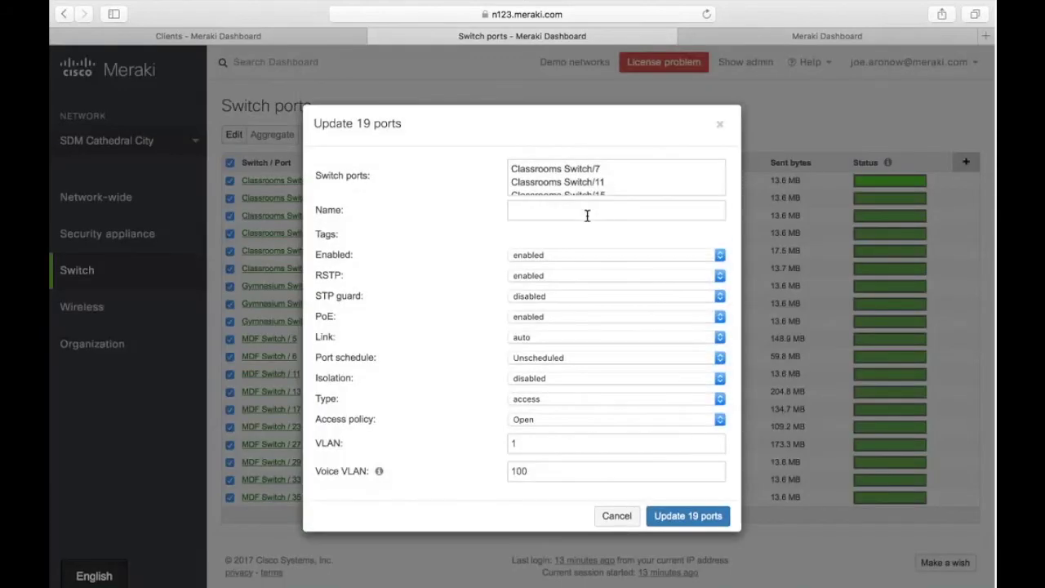
left_click(550, 470)
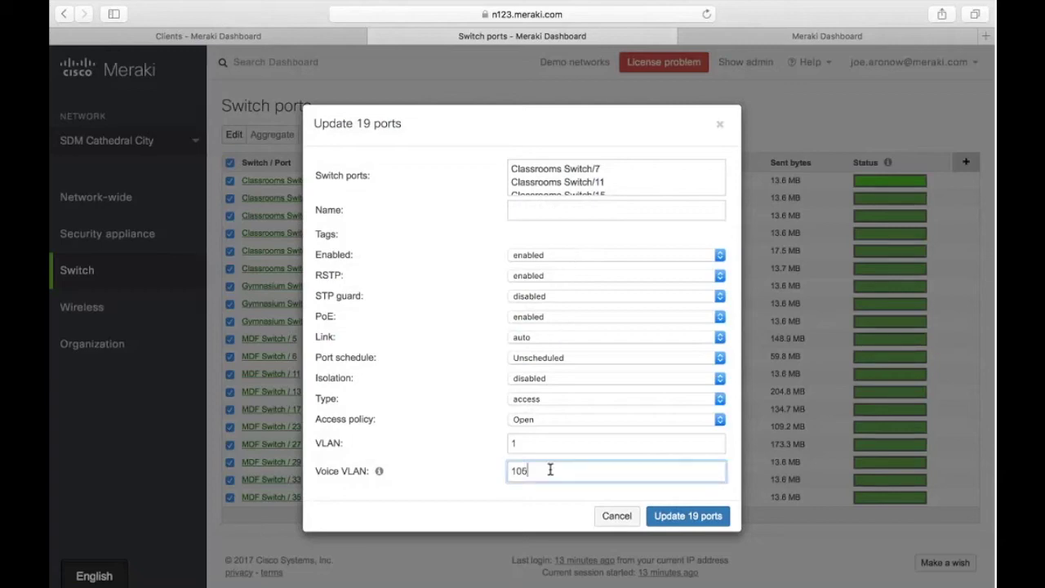
left_click(605, 520)
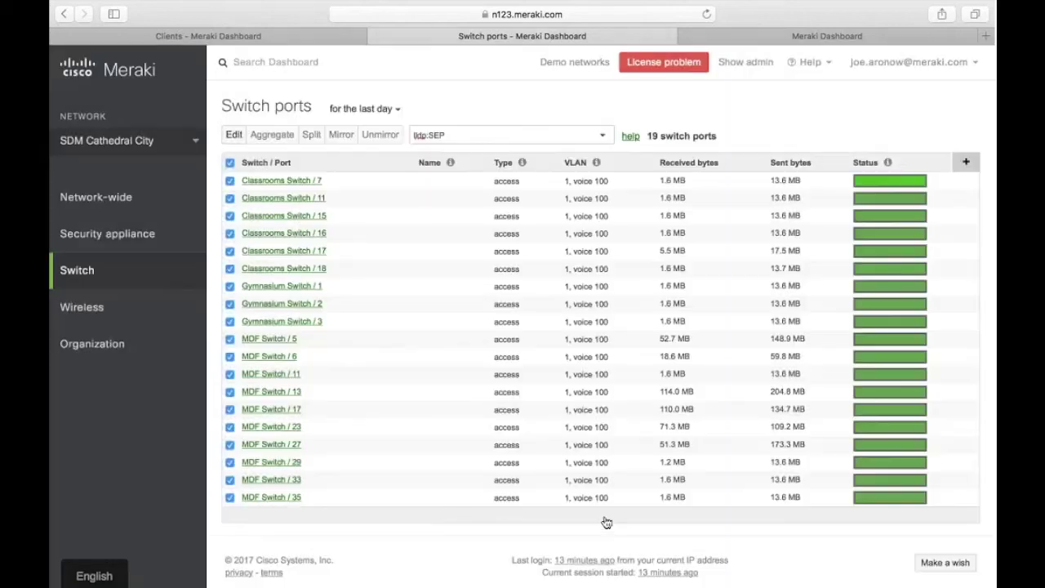
left_click(230, 163)
Sort the ports by switch and port in descending order, select the range MDF Switch 29 to 13 and clear the selection
left_click(244, 164)
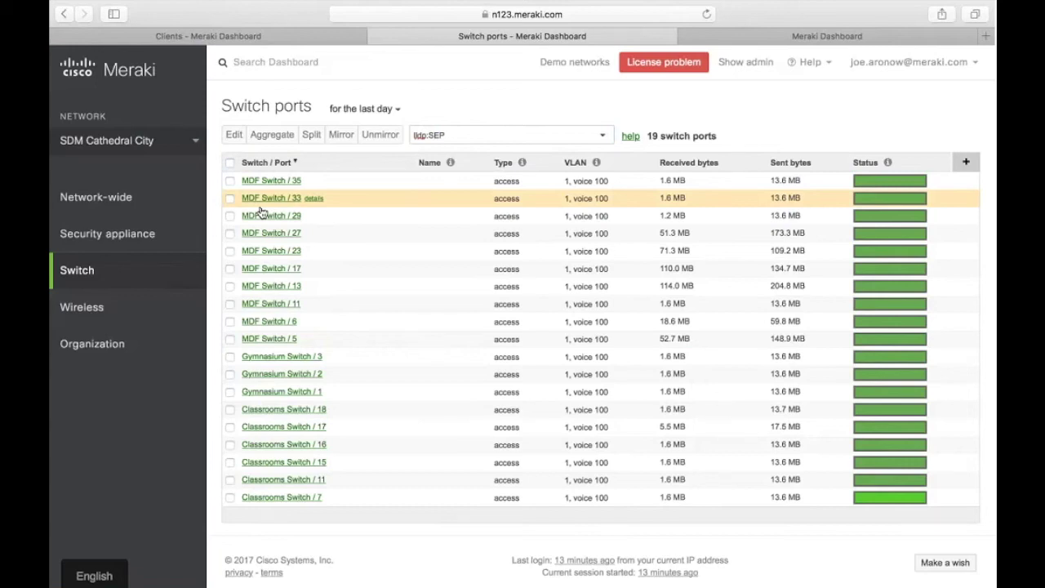
left_click(230, 215)
left_click(231, 286, "shift")
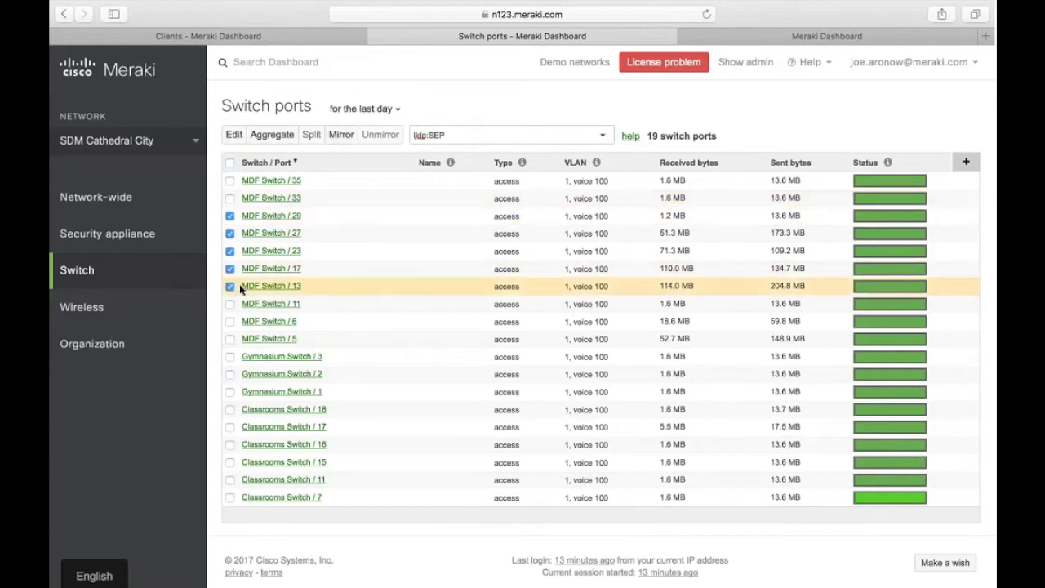
left_click(230, 286)
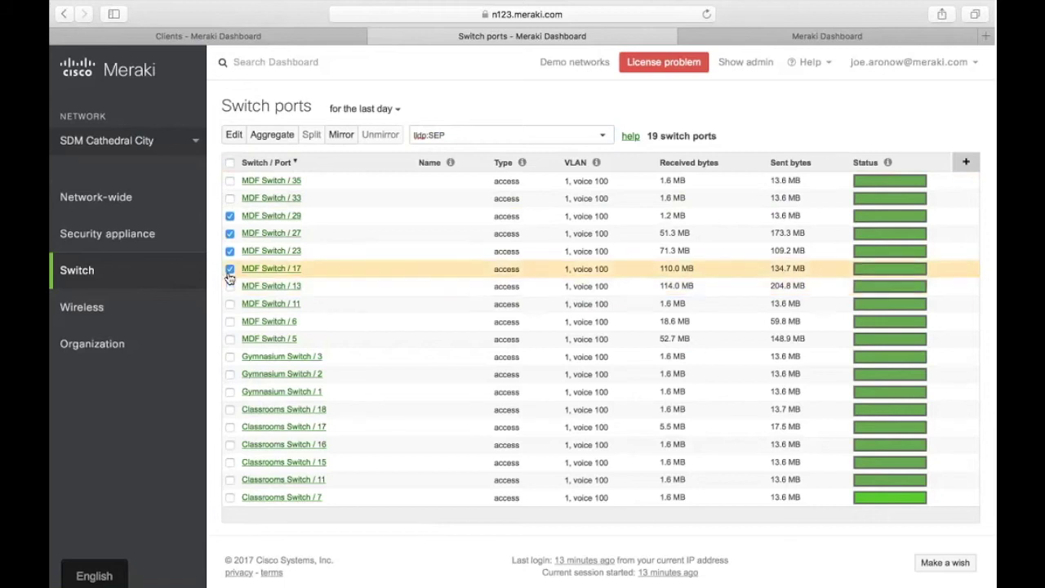
left_click(229, 268)
left_click(229, 250)
left_click(230, 233)
left_click(230, 215)
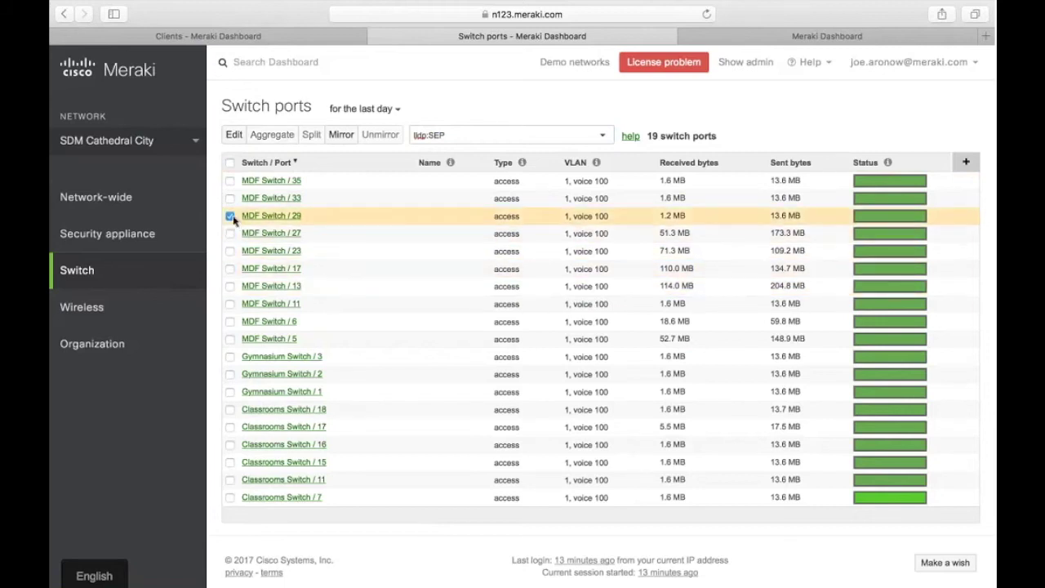
Open the wireless SSIDs configuration overview and show all of the network's SSIDs
mouse_move(177, 310)
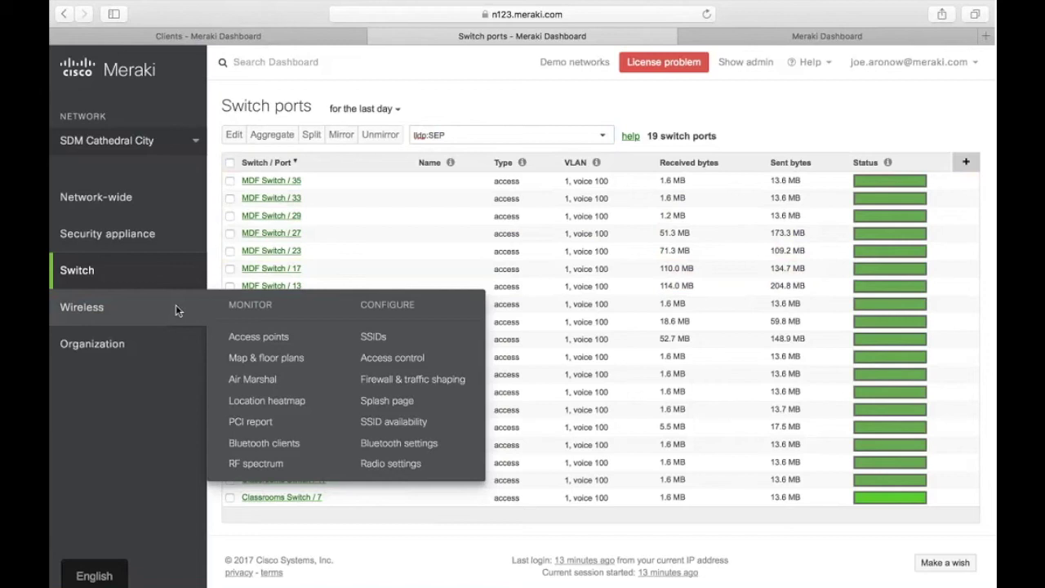
left_click(376, 340)
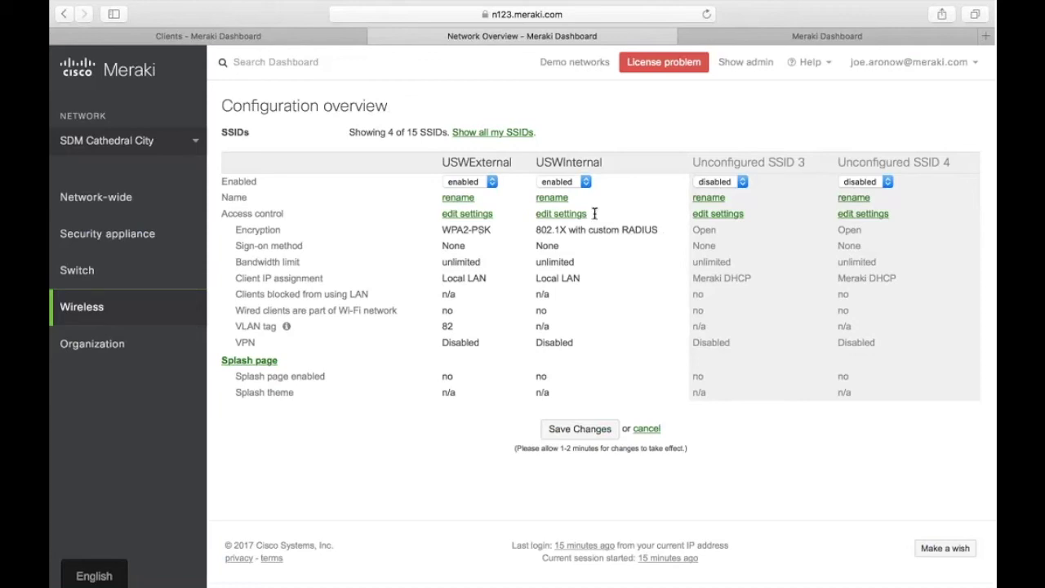
left_click(490, 131)
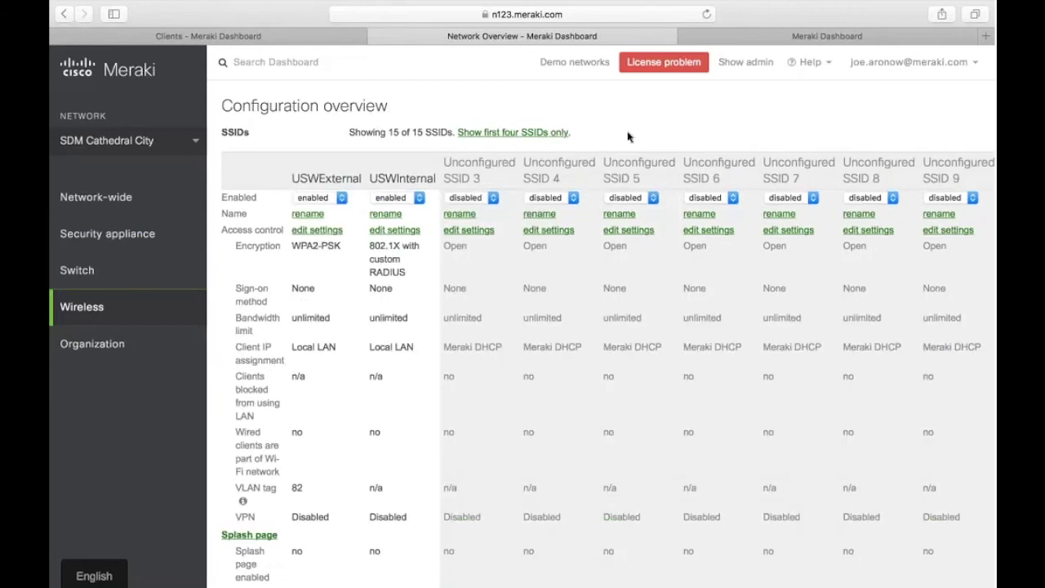
Open the access control settings of the USWInternal SSID and review its network access, splash page, RADIUS, addressing and wireless options
left_click(400, 235)
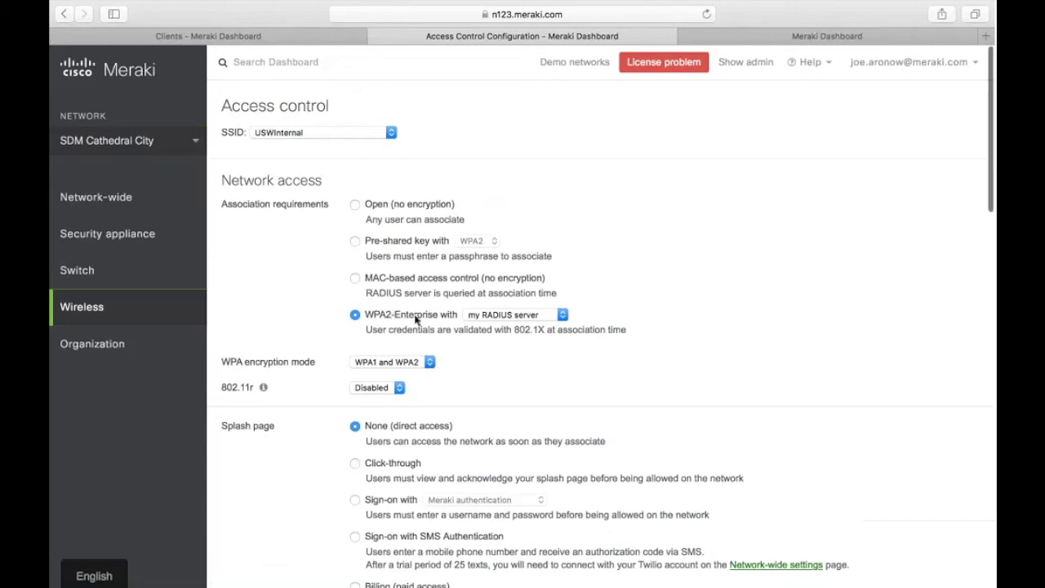
scroll(400, 278, "down", 2)
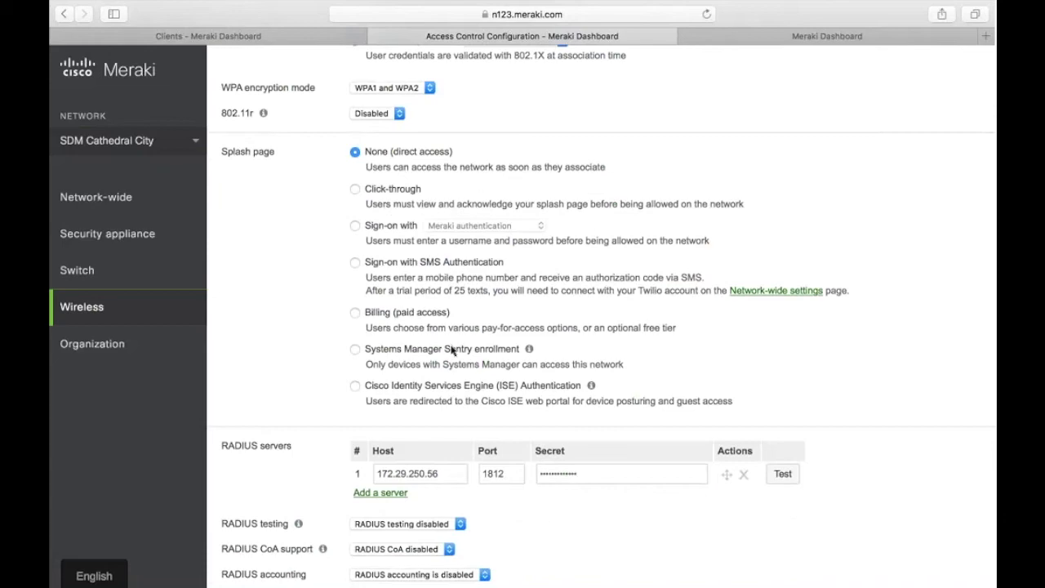
scroll(451, 350, "up", 1)
scroll(451, 349, "down", 10)
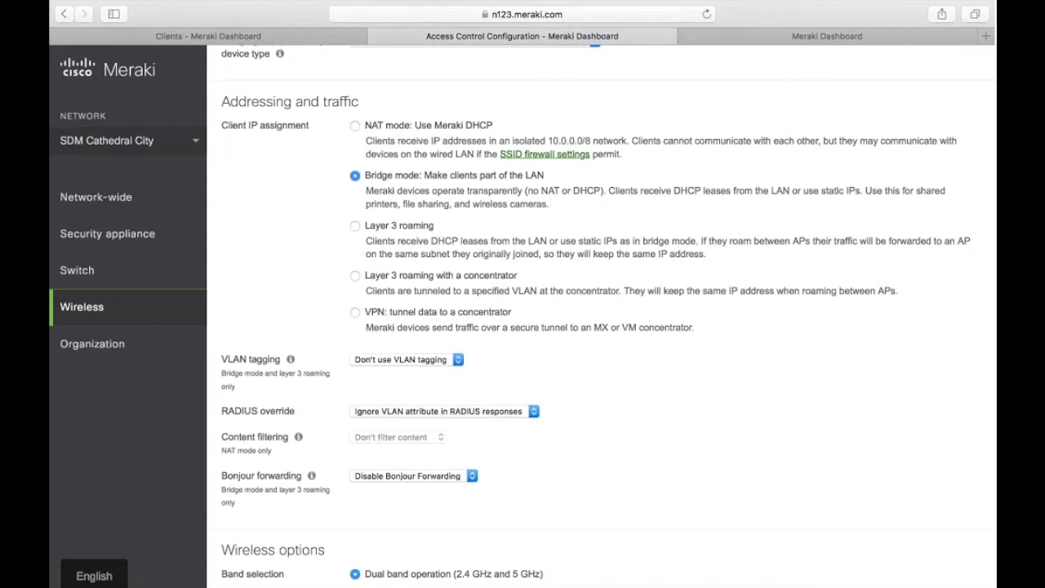
scroll(404, 216, "down", 4)
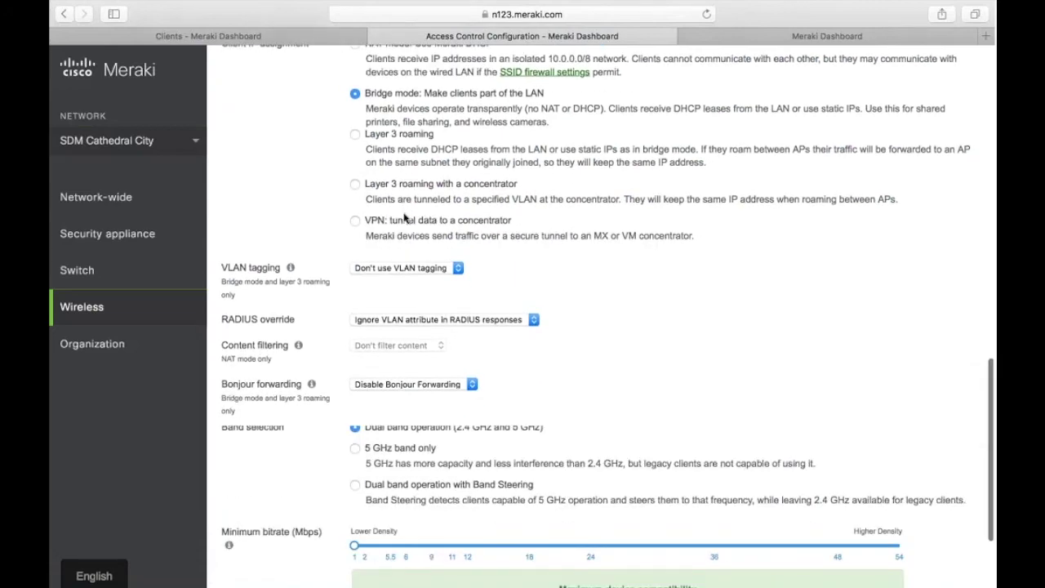
scroll(404, 216, "up", 15)
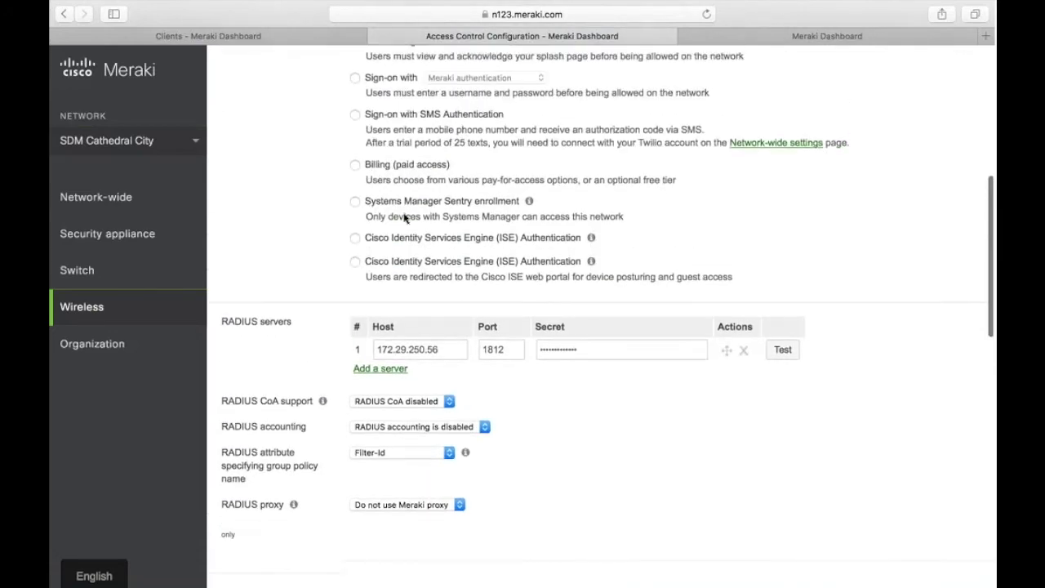
Open the wireless firewall and traffic shaping settings for USWInternal and set Shape traffic to "Shape traffic on this SSID"
mouse_move(168, 310)
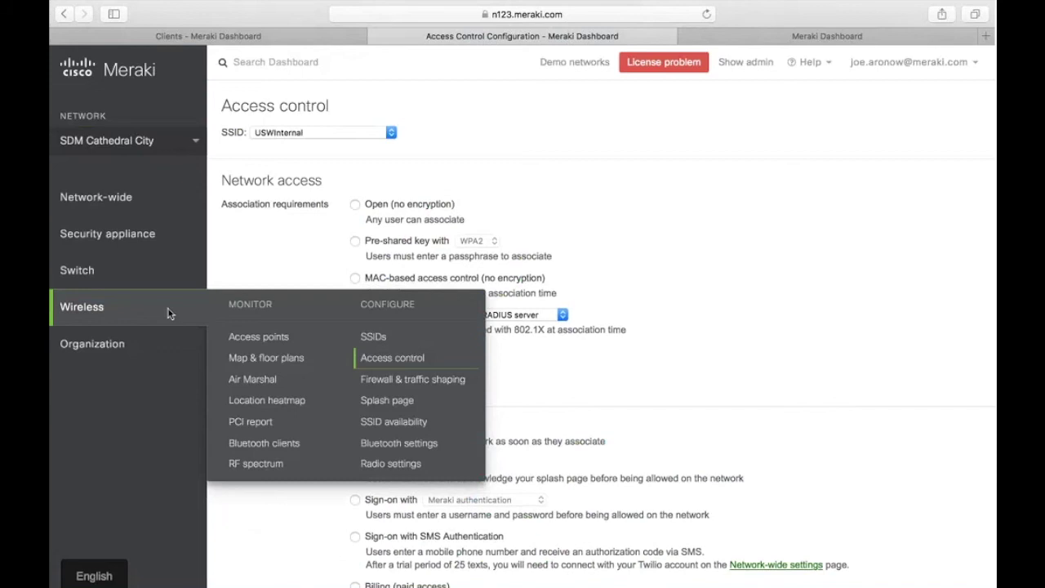
left_click(415, 382)
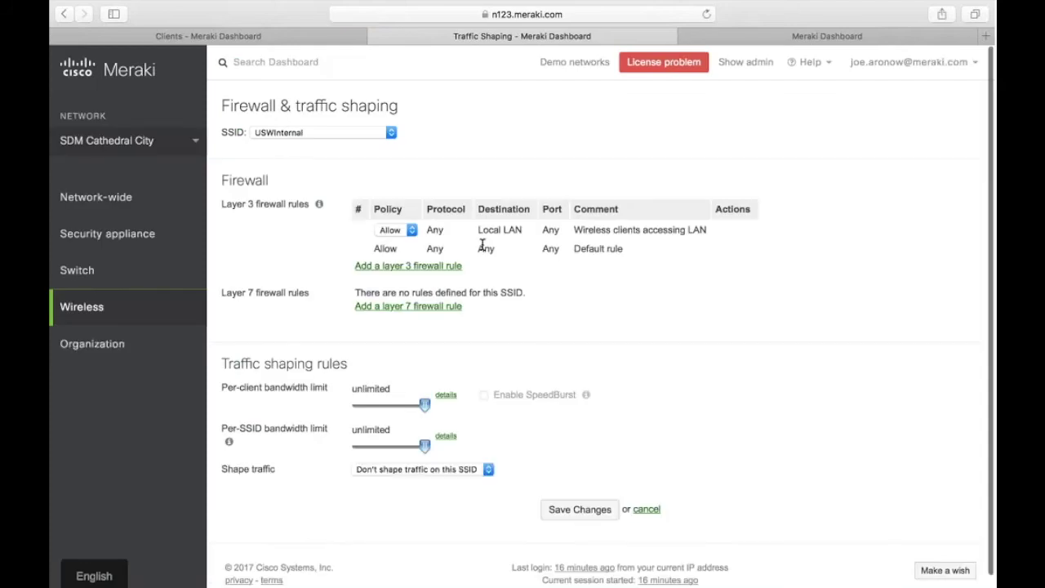
scroll(428, 368, "down", 1)
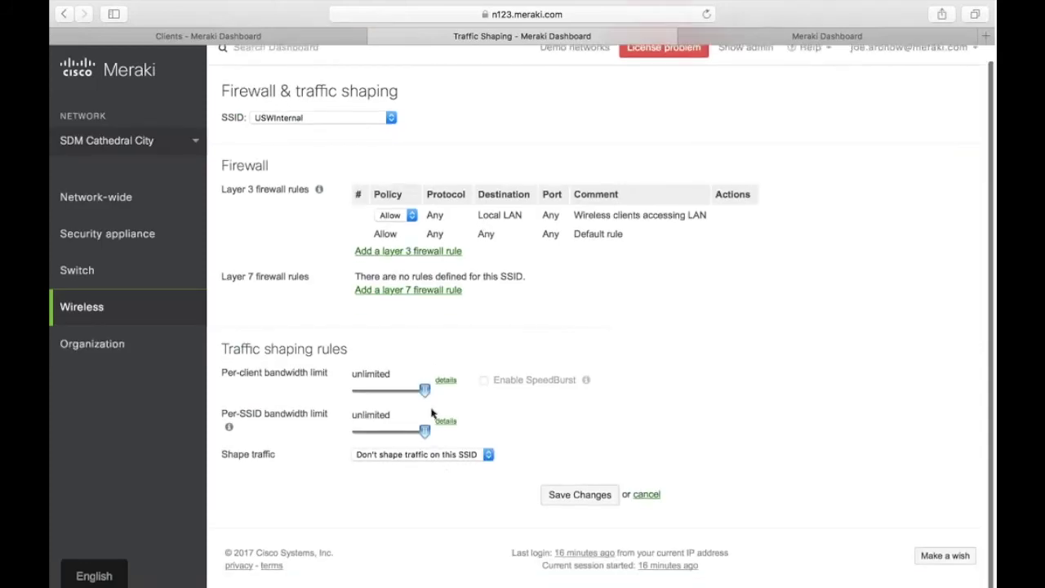
left_click(441, 453)
left_click(437, 445)
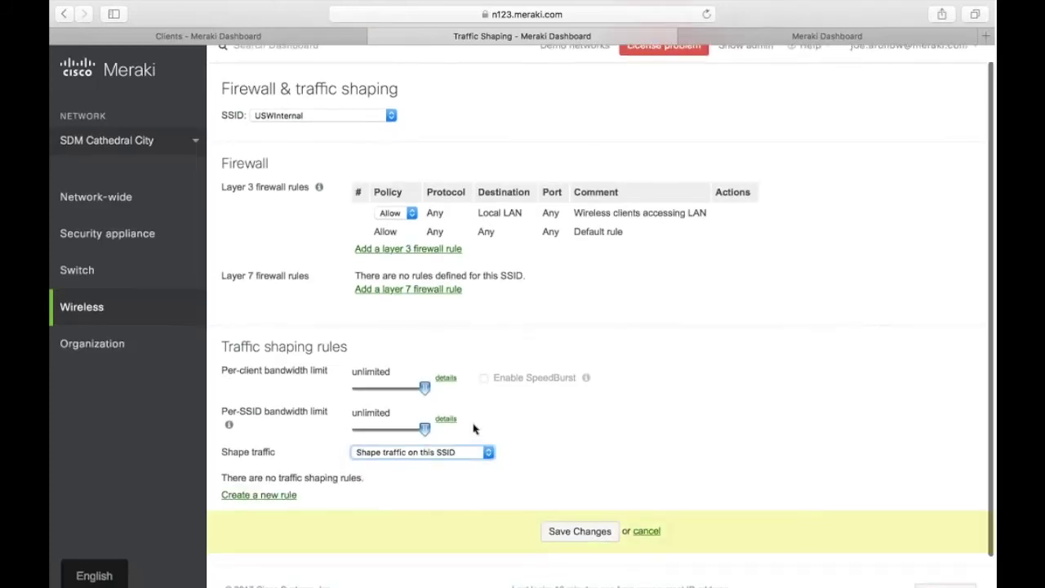
Create a new traffic shaping rule for USWInternal and add Gmail from the Email category to its definition
scroll(476, 425, "down", 2)
left_click(270, 458)
scroll(373, 351, "down", 3)
left_click(373, 344)
scroll(432, 470, "down", 2)
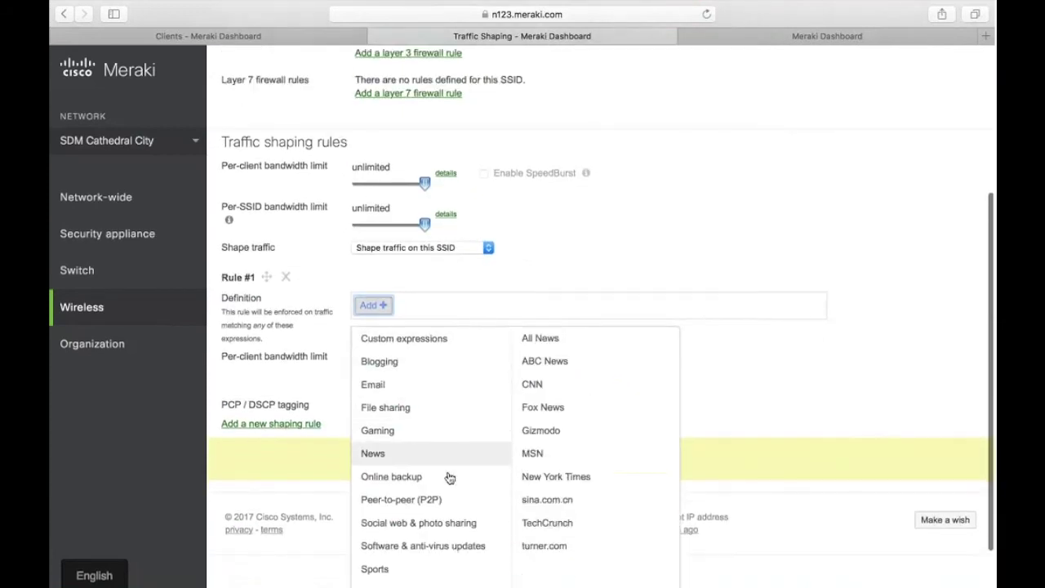
mouse_move(455, 502)
mouse_move(474, 453)
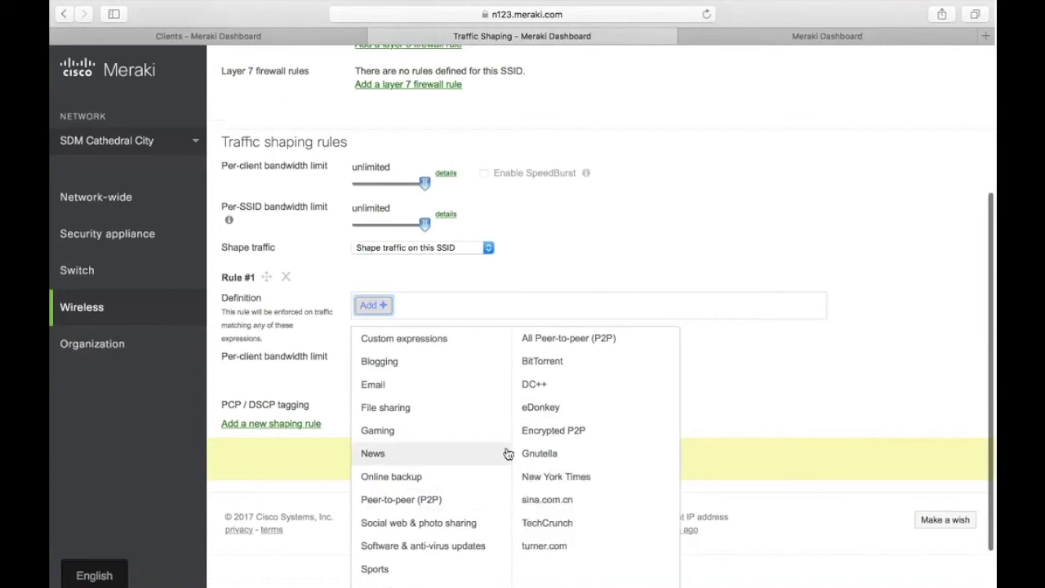
mouse_move(490, 384)
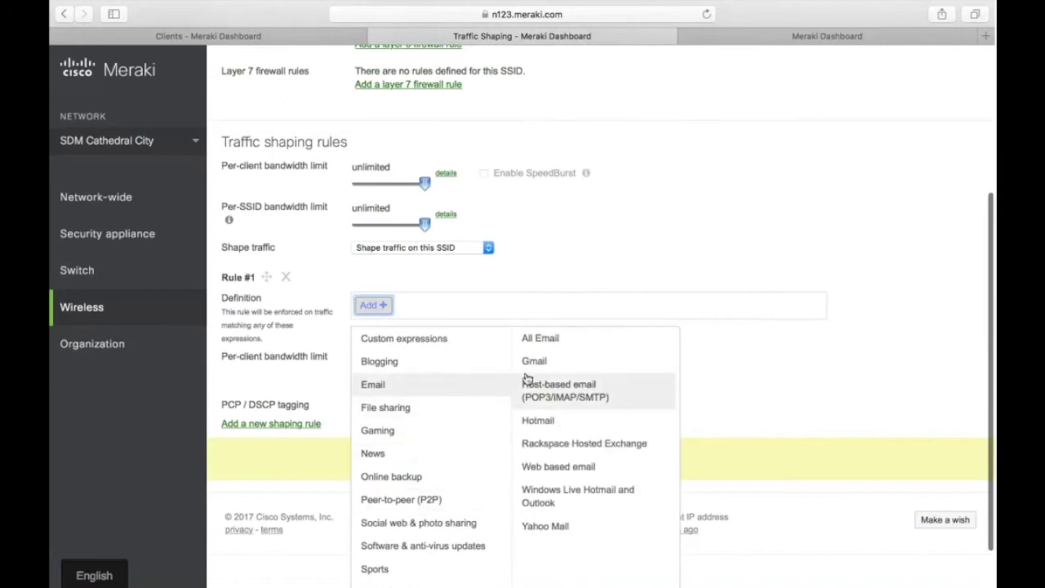
left_click(533, 365)
left_click(473, 263)
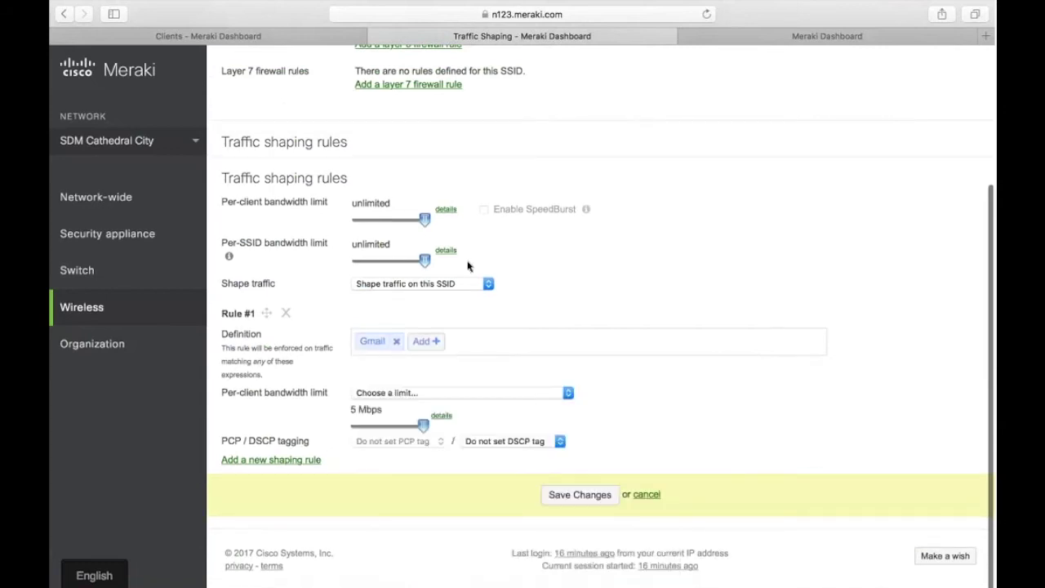
Set Rule #1's per-client bandwidth limit to 512 Kb/s down and 256 Kb/s up using a chosen limit with detailed values
left_click(430, 396)
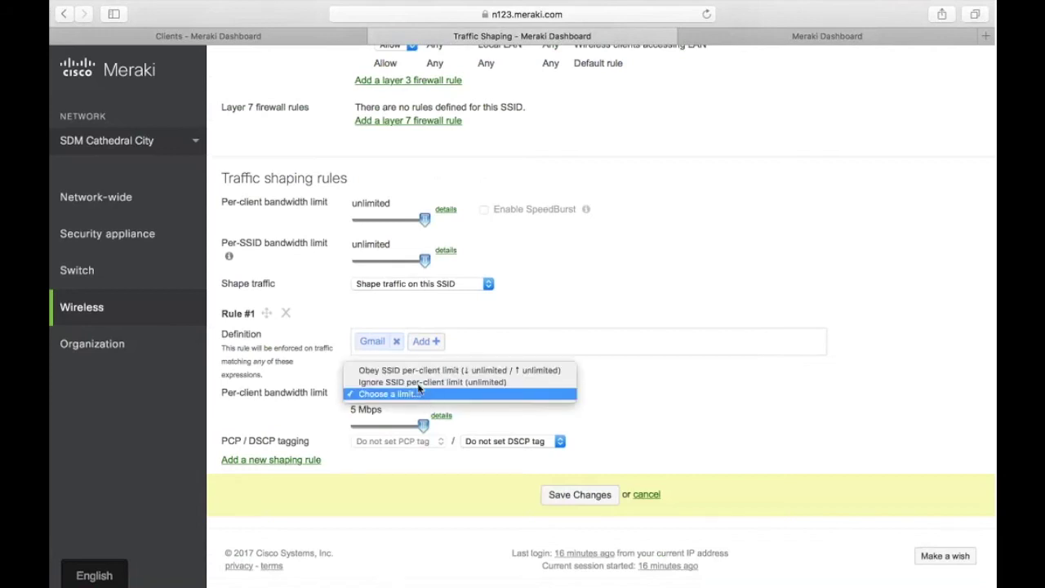
left_click(411, 398)
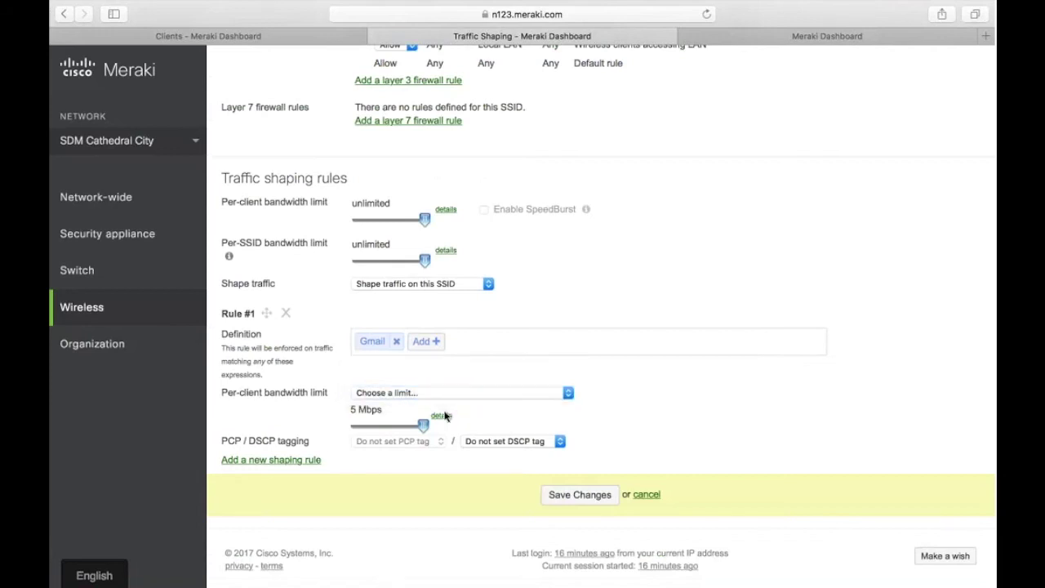
left_click(442, 416)
left_click_drag(409, 415, 497, 415)
type("512")
key("Tab")
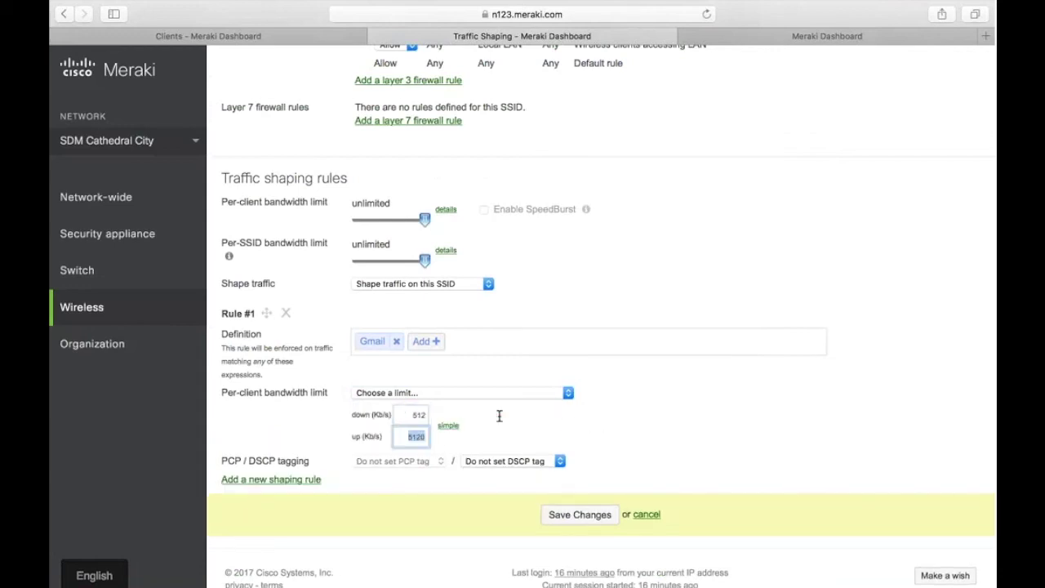
type("256")
left_click(558, 424)
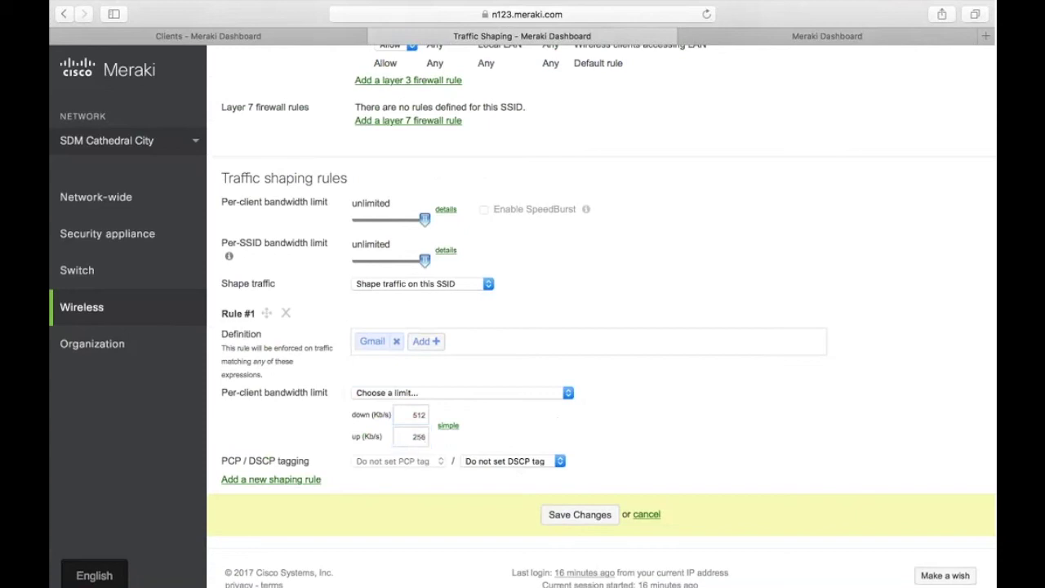
Add IBackup from the Online backup category to Rule #1's definition and review the rule
left_click(426, 341)
mouse_move(392, 513)
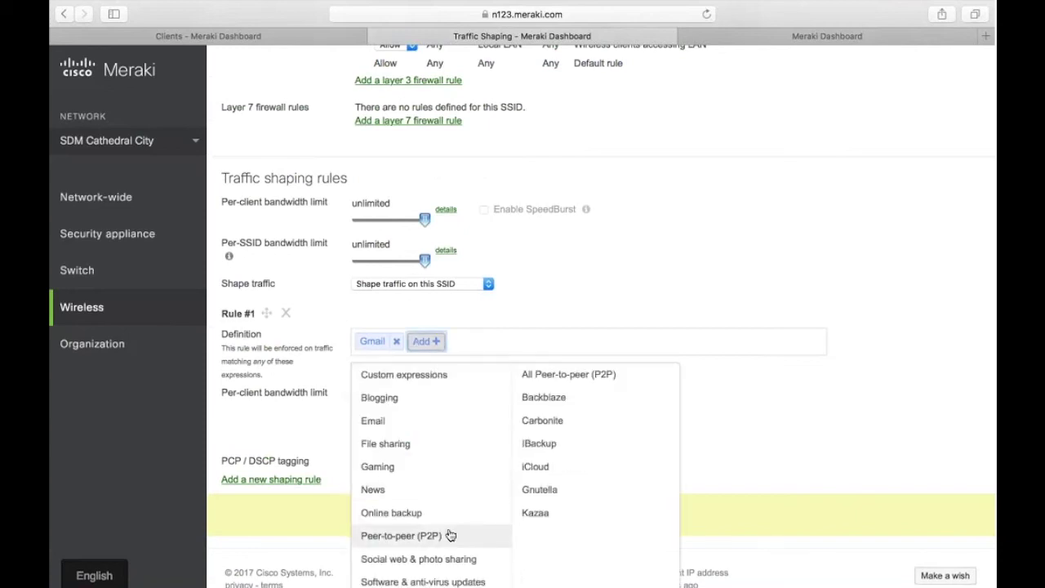
left_click(561, 445)
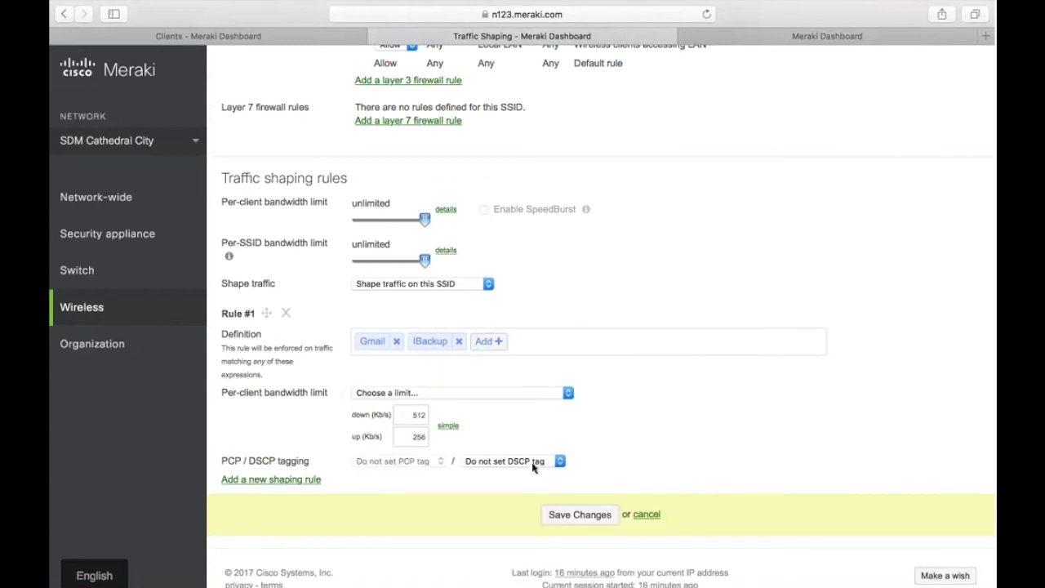
scroll(522, 451, "up", 5)
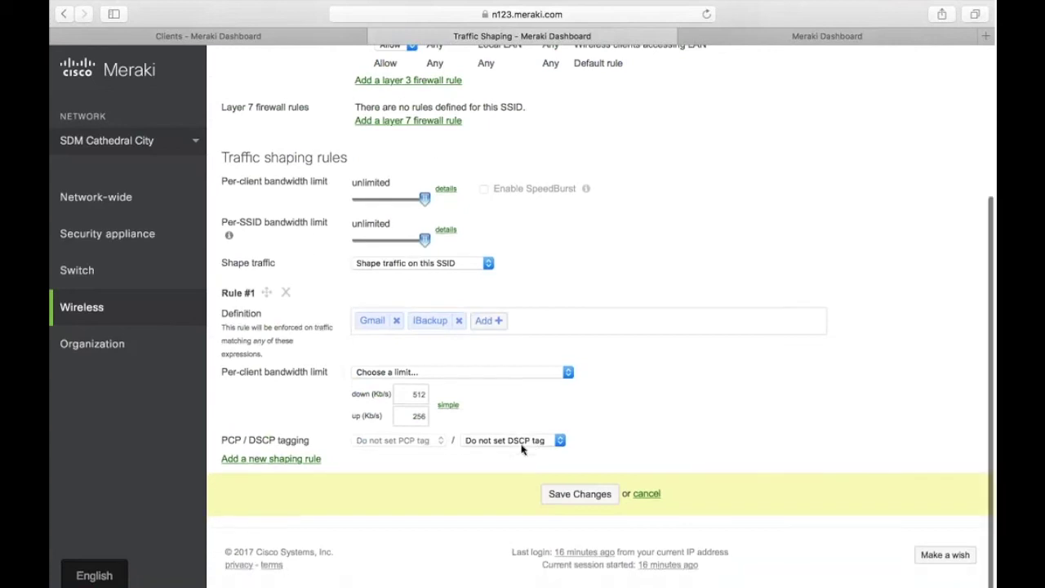
scroll(523, 451, "down", 5)
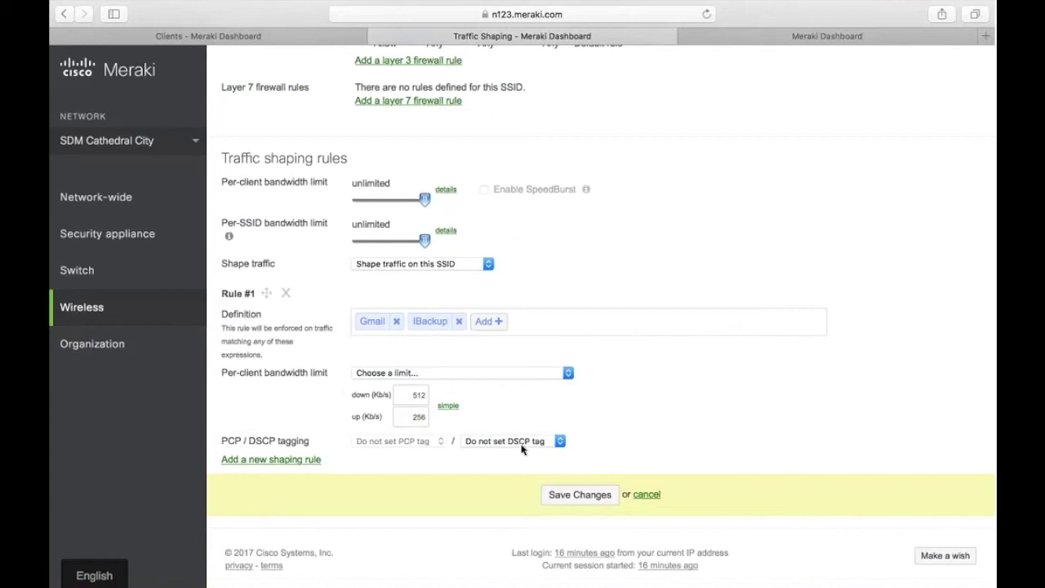
Open the wireless RF spectrum of the AP01 Multipupose Room access point and show its interfering APs
mouse_move(160, 308)
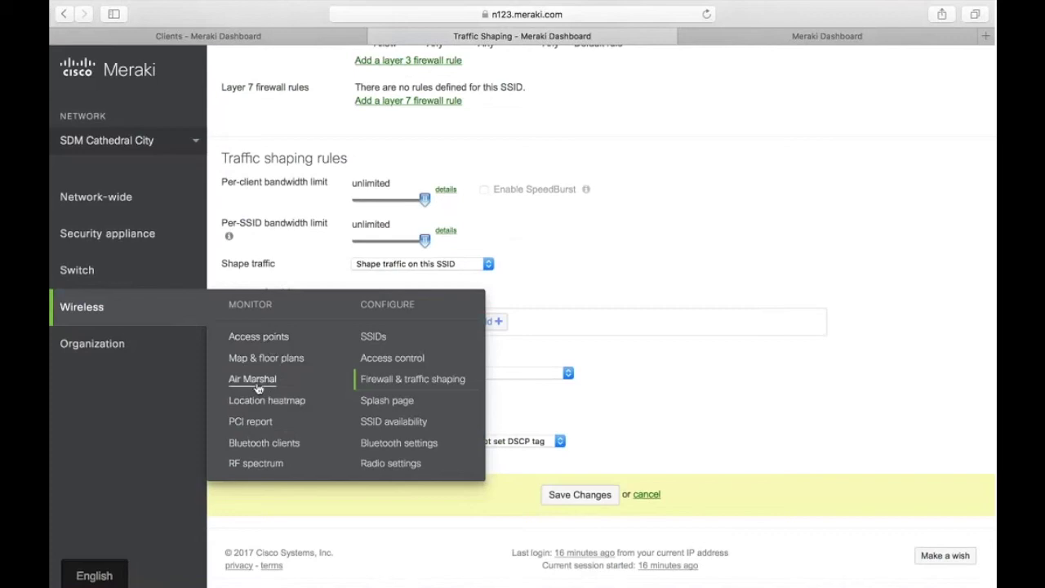
left_click(245, 463)
left_click(597, 199)
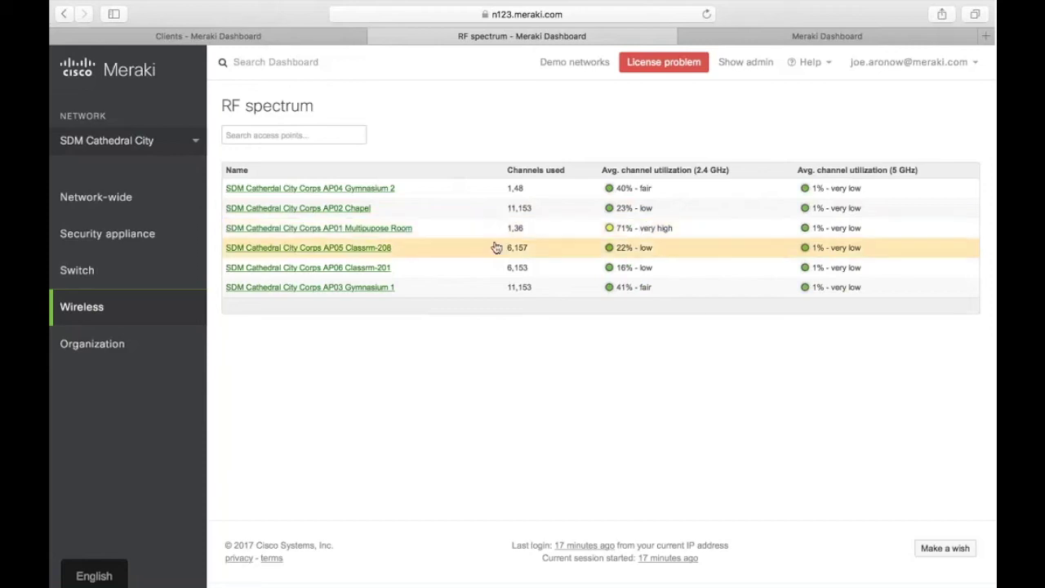
left_click(463, 232)
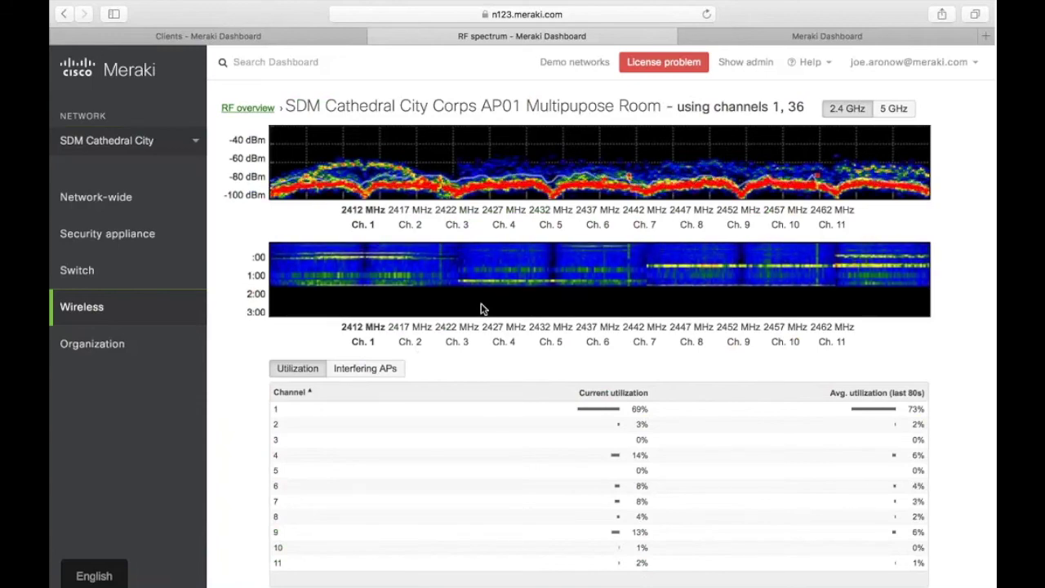
left_click(372, 369)
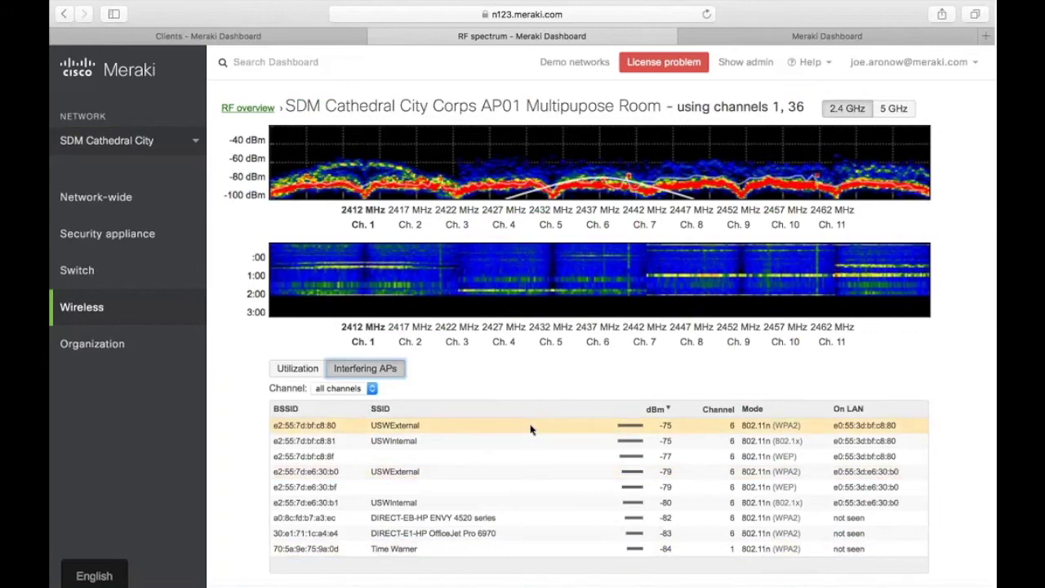
Open the AP04 Gymnasium 2 access point from the access points list and show its RF wireless troubleshooting graphs
mouse_move(130, 314)
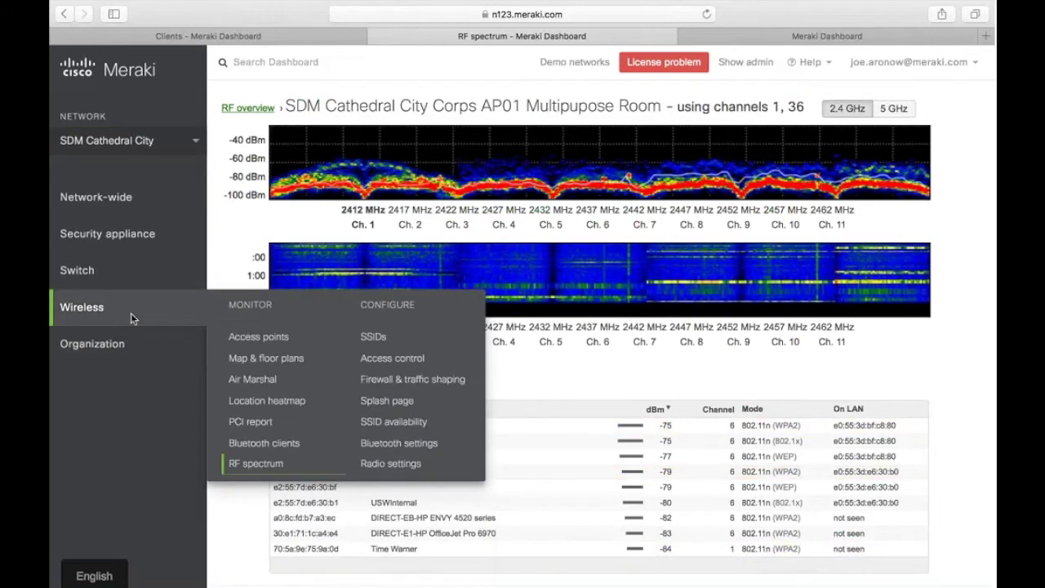
left_click(276, 337)
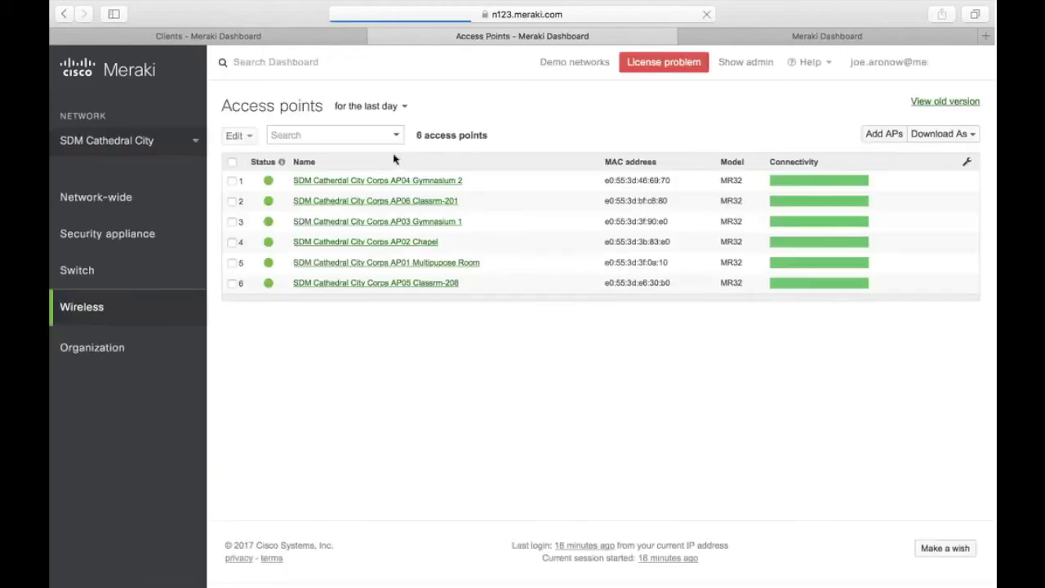
left_click(380, 180)
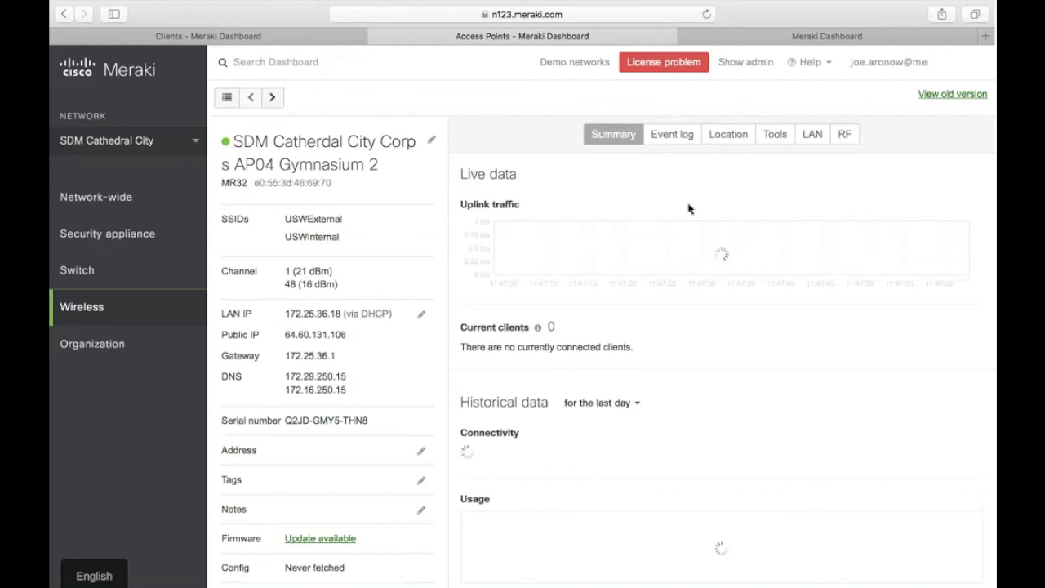
left_click(843, 136)
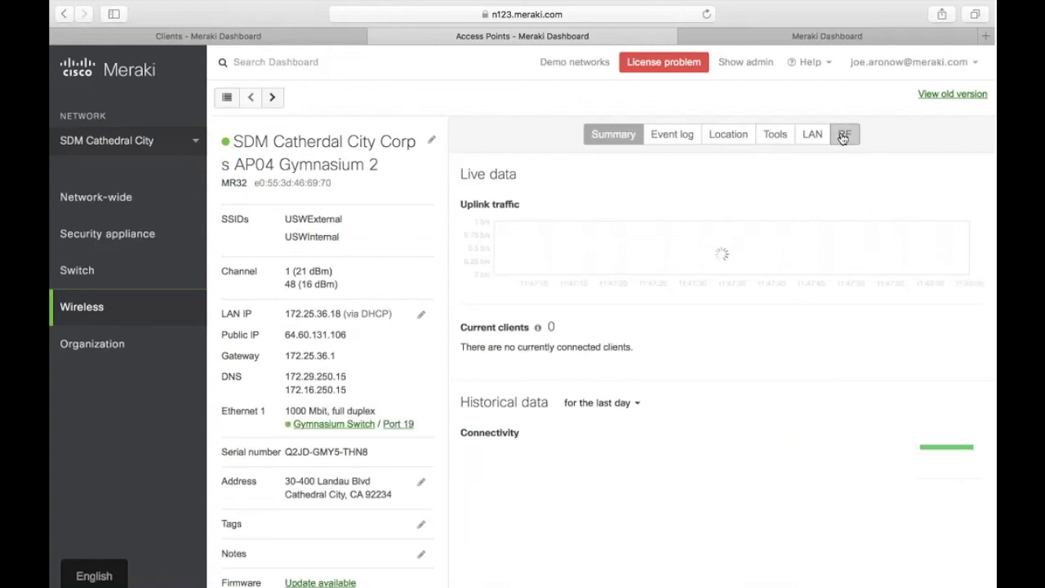
key("super+minus")
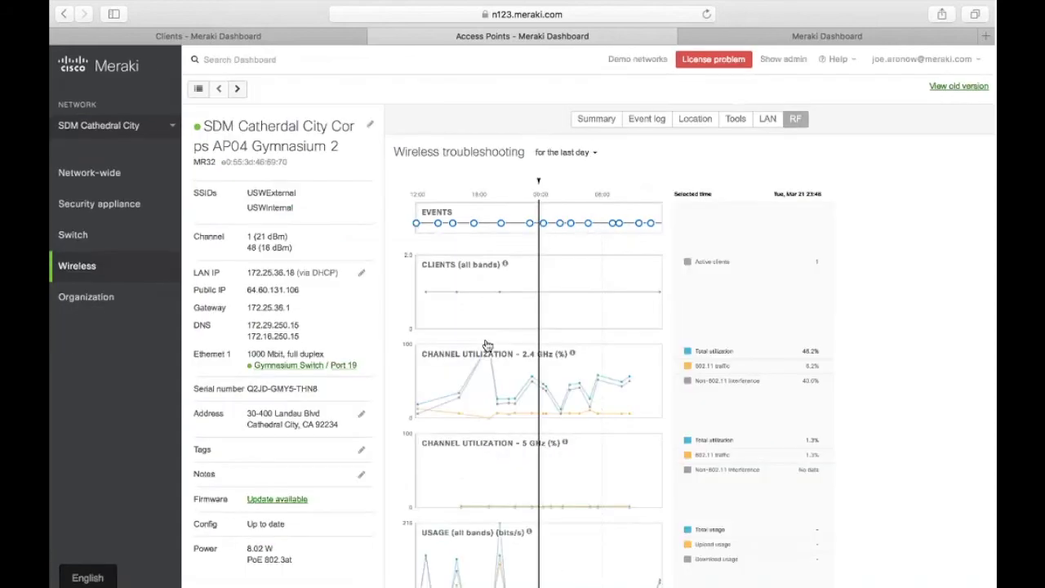
key("super+minus")
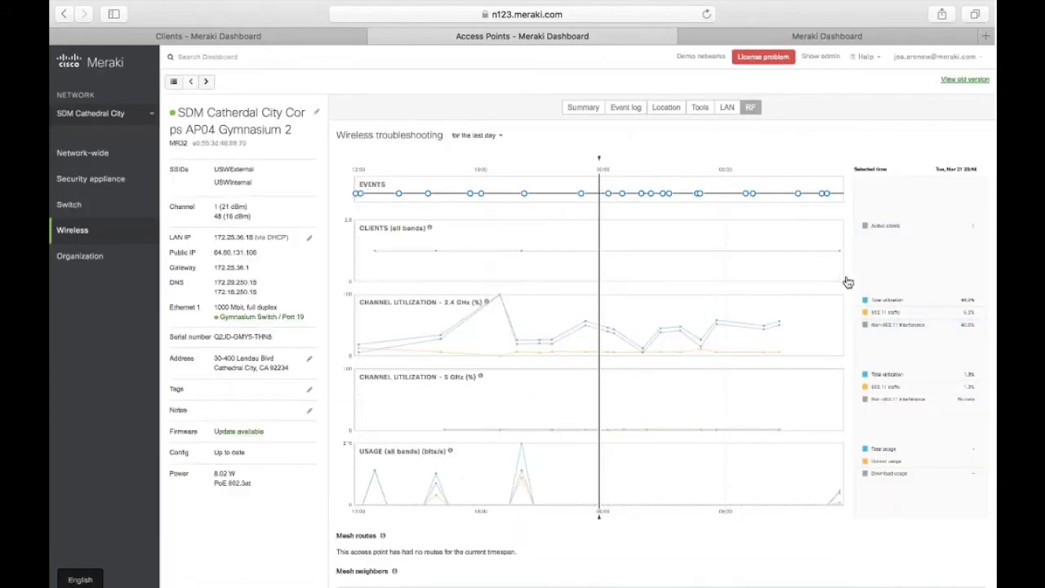
key("super+plus")
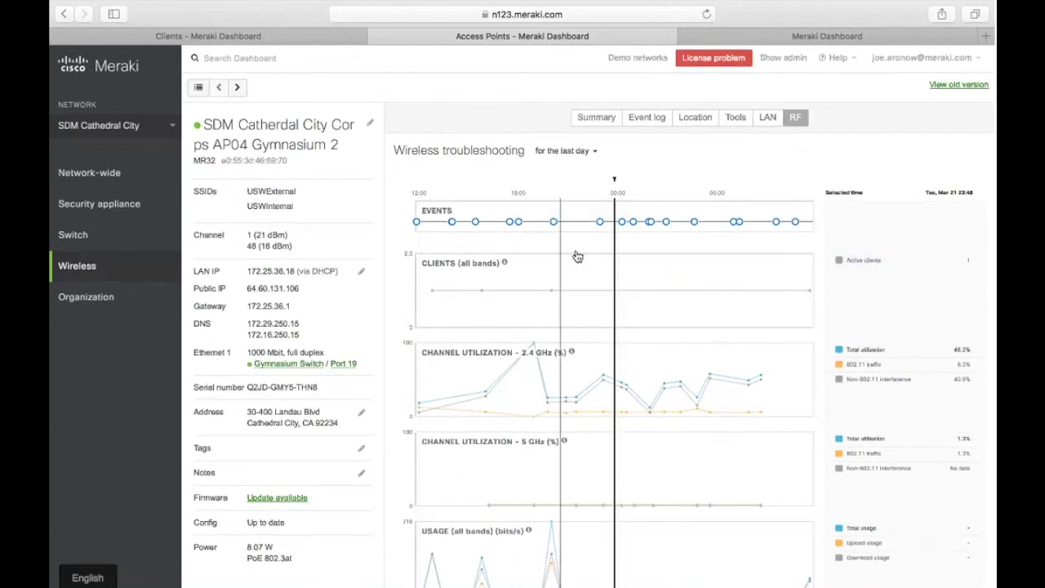
Select the Tue, Mar 21 22:59 event on the RF timeline and examine its channel utilization, usage and mesh details
scroll(538, 233, "down", 3)
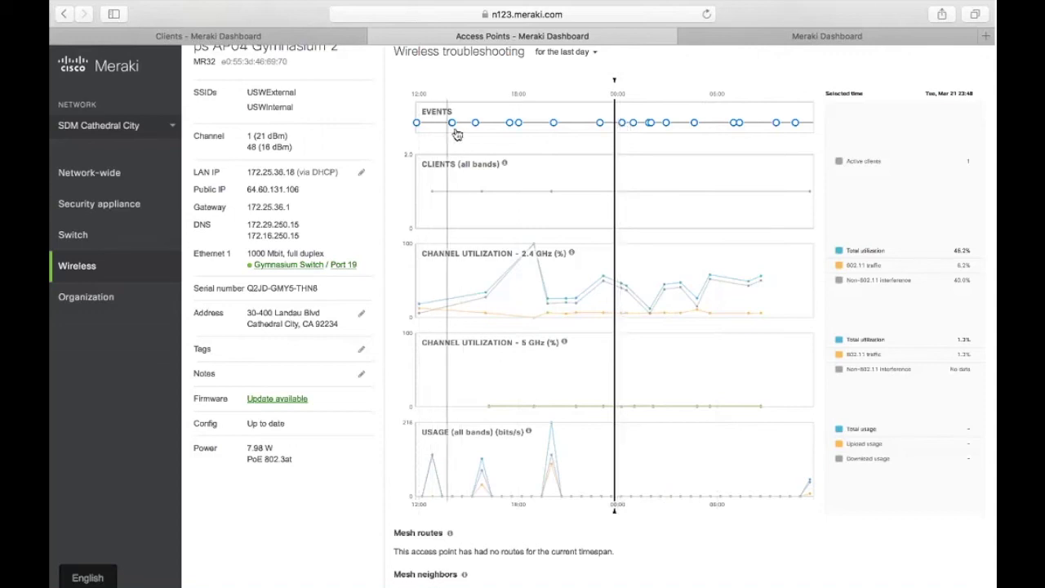
left_click(601, 123)
scroll(608, 131, "up", 2)
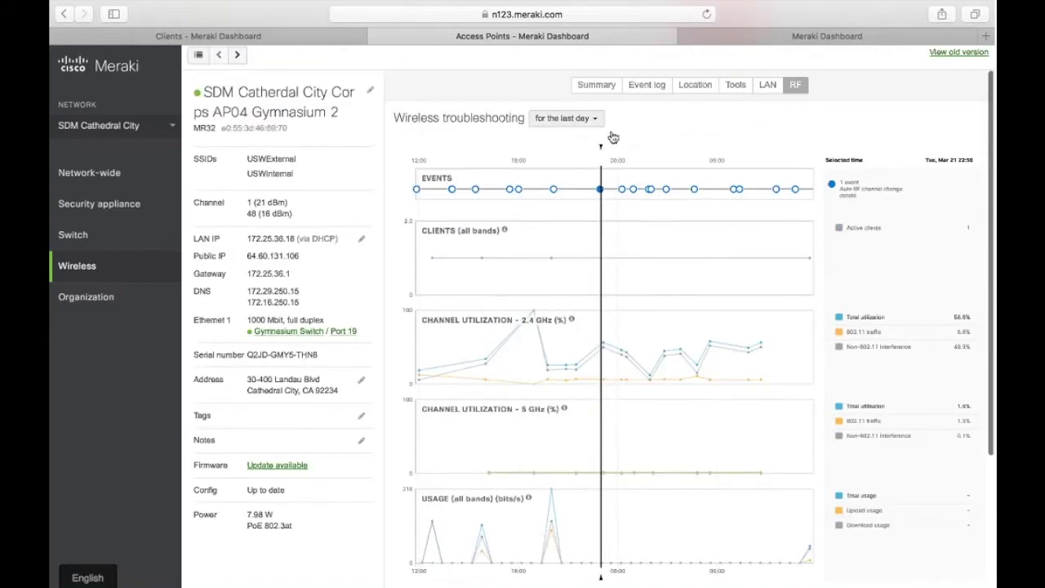
key("super+equal")
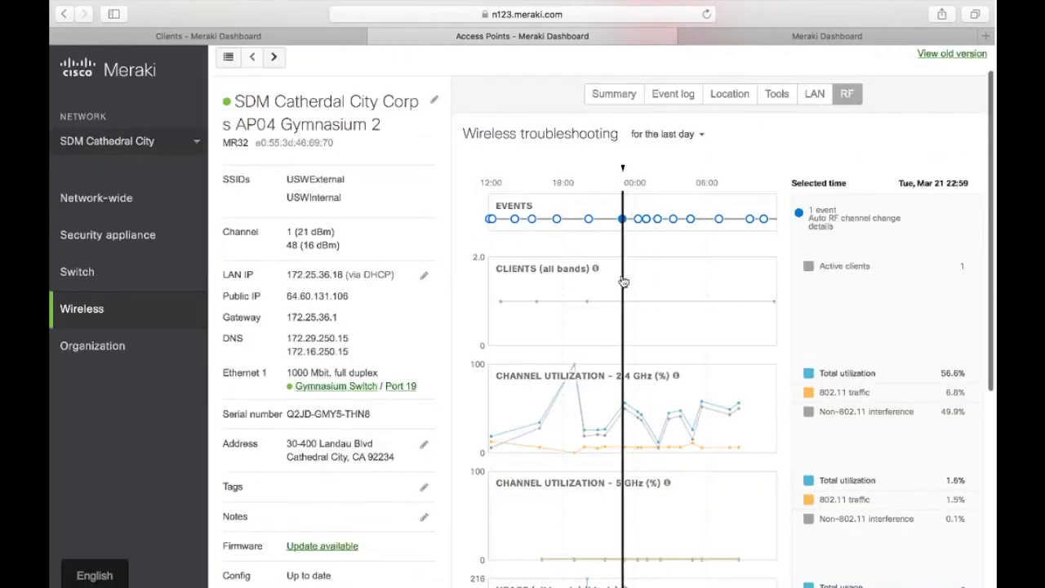
scroll(887, 330, "down", 5)
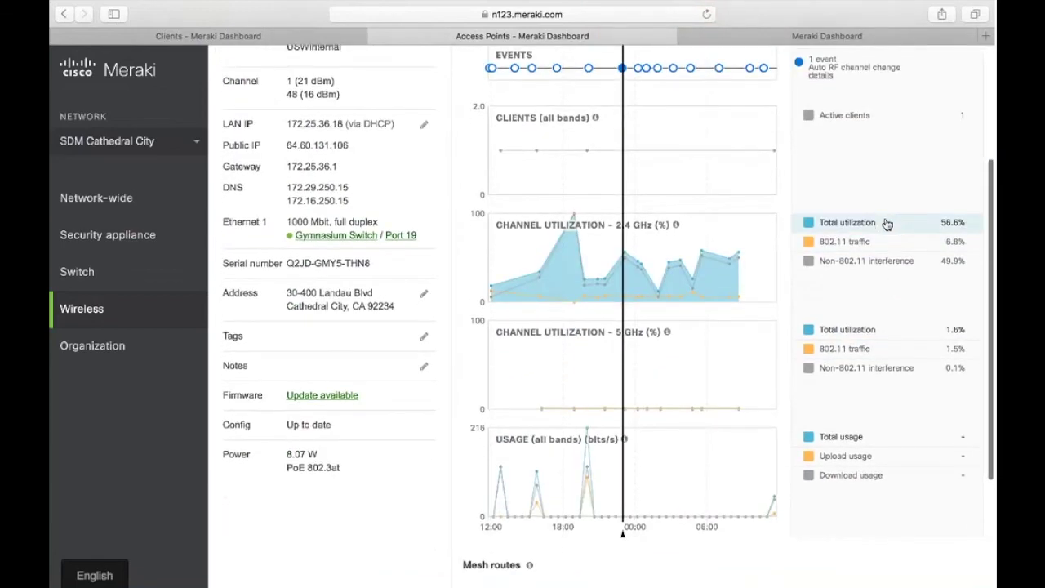
scroll(888, 227, "down", 1)
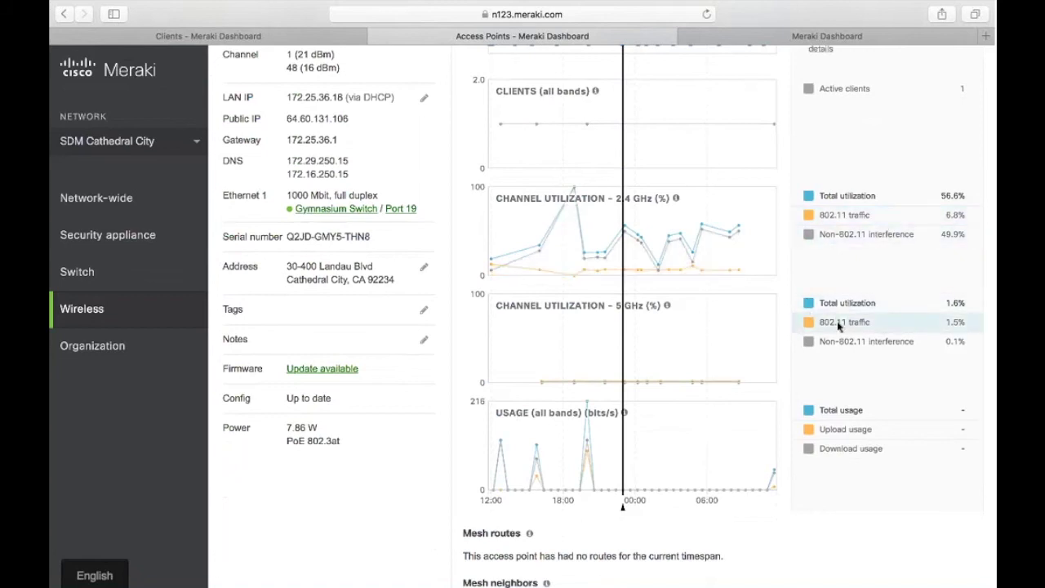
scroll(839, 325, "down", 1)
scroll(836, 416, "down", 1)
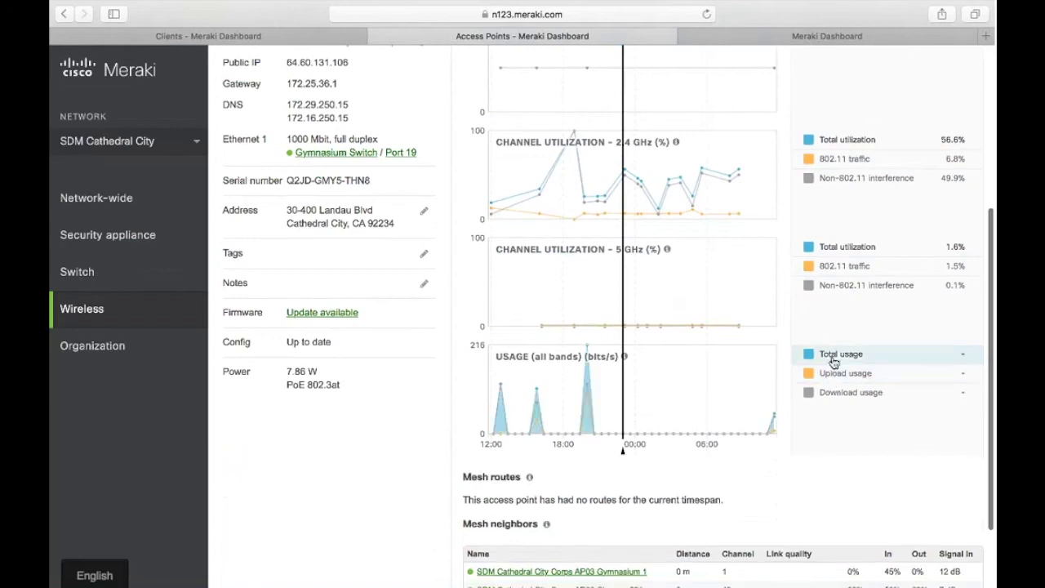
scroll(834, 409, "down", 4)
scroll(833, 362, "up", 10)
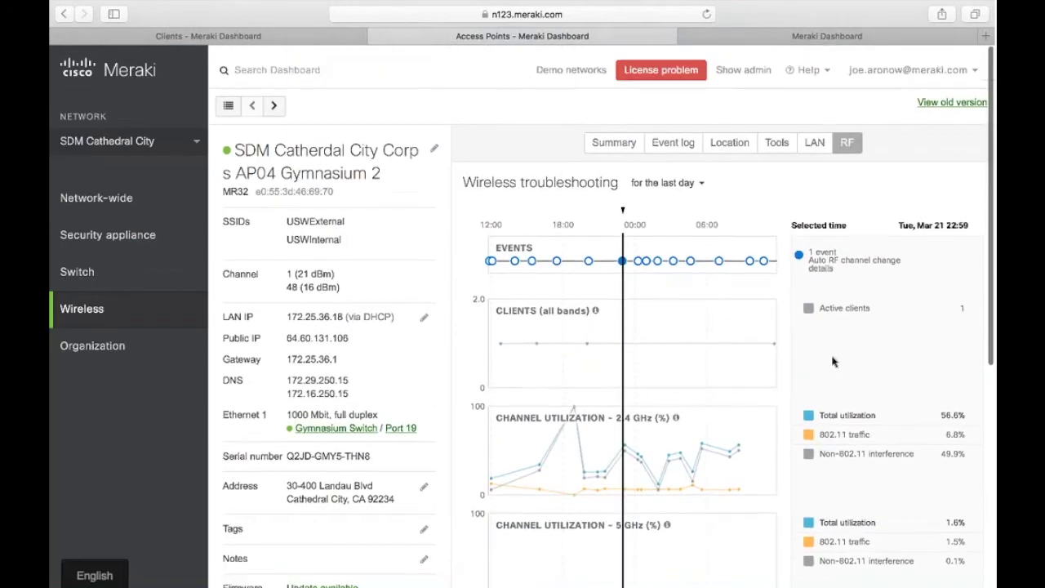
Select two of the Wed, Mar 22 events on the RF timeline to compare their channel utilization
key("super+minus")
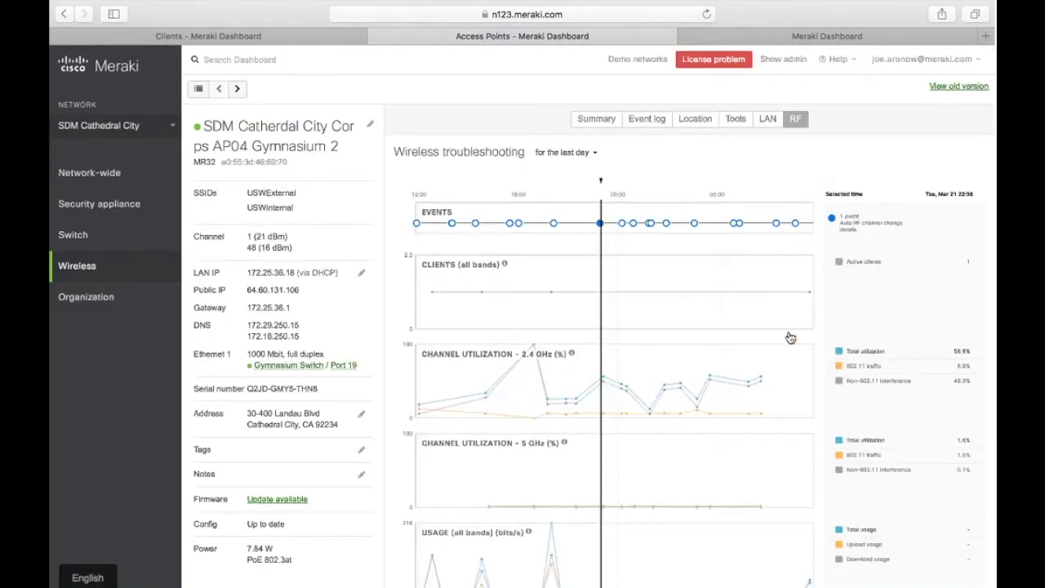
left_click(651, 226)
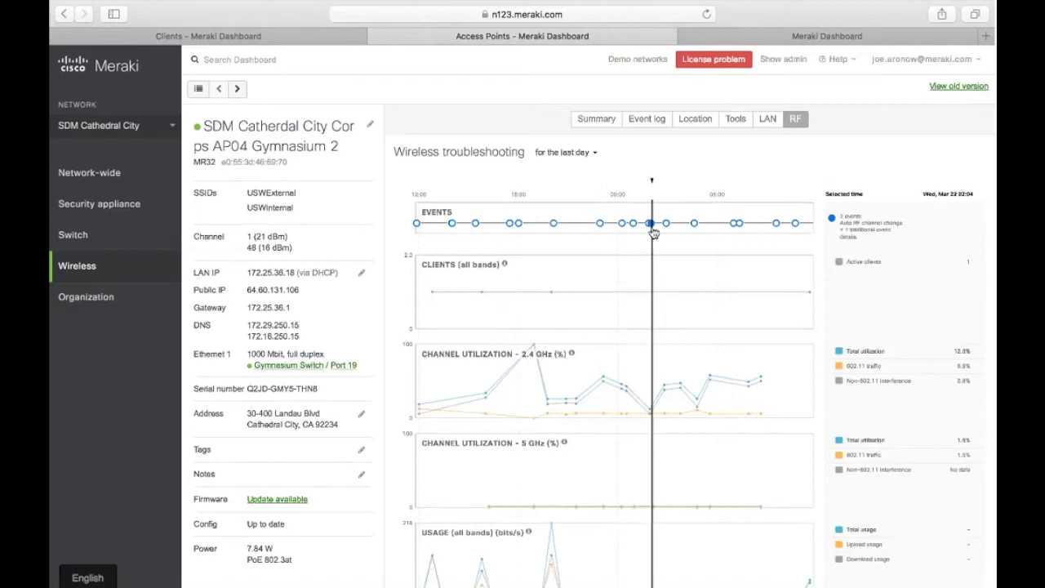
left_click(635, 228)
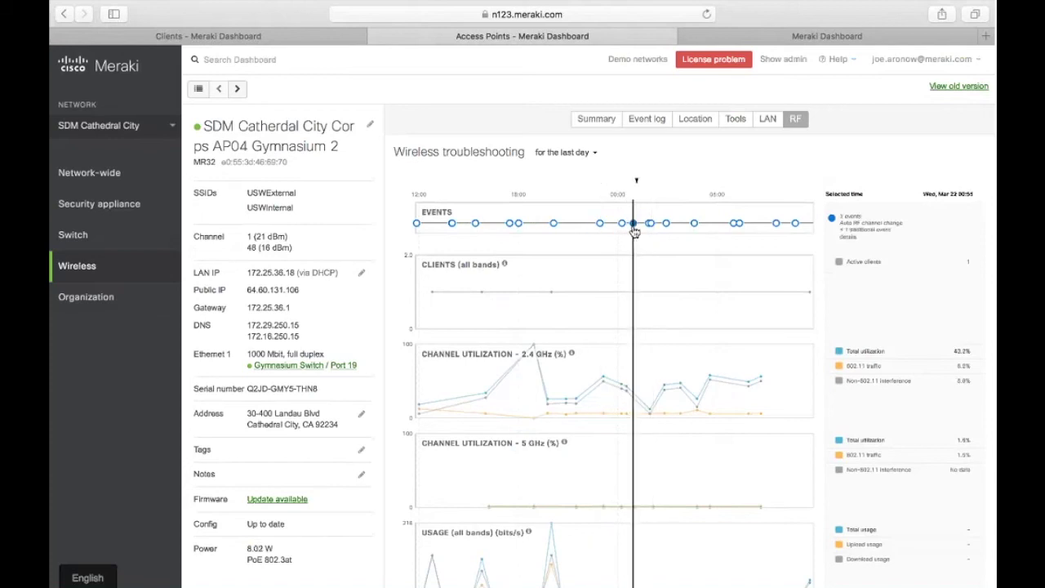
Open the network-wide group policies of the SDM Cathedral City network and add a new group
mouse_move(127, 267)
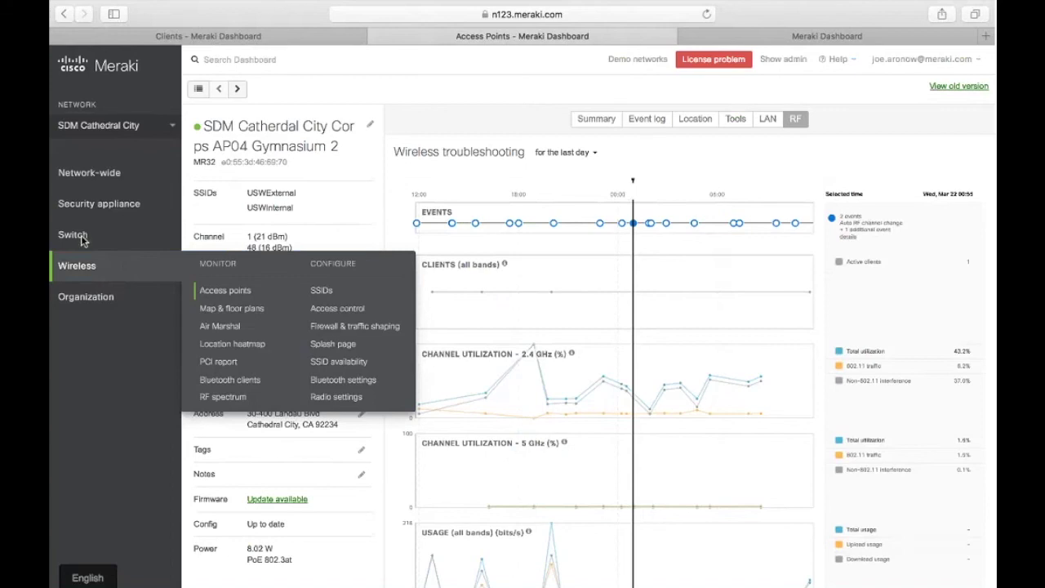
mouse_move(123, 176)
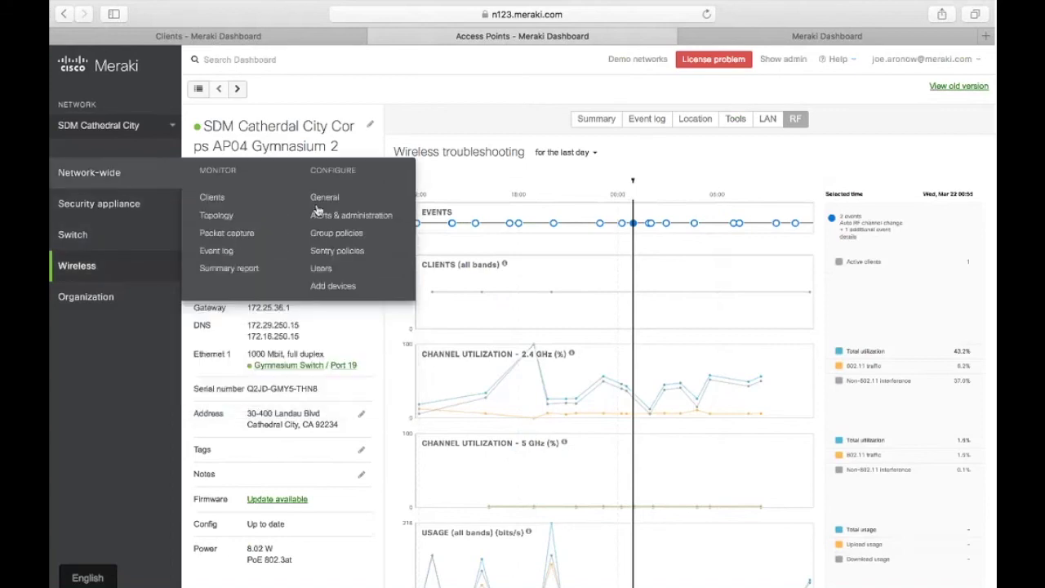
left_click(356, 236)
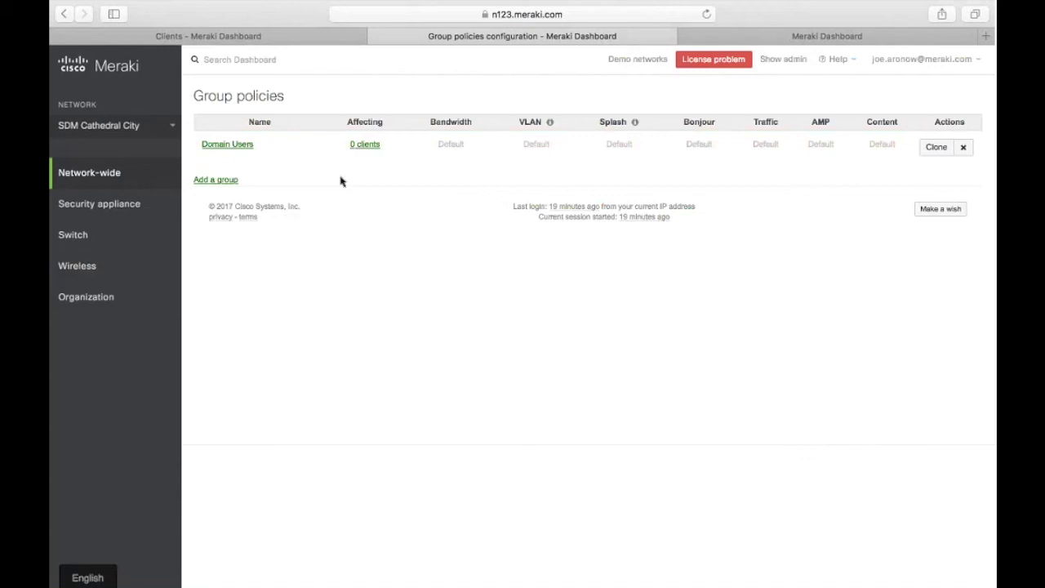
left_click(226, 180)
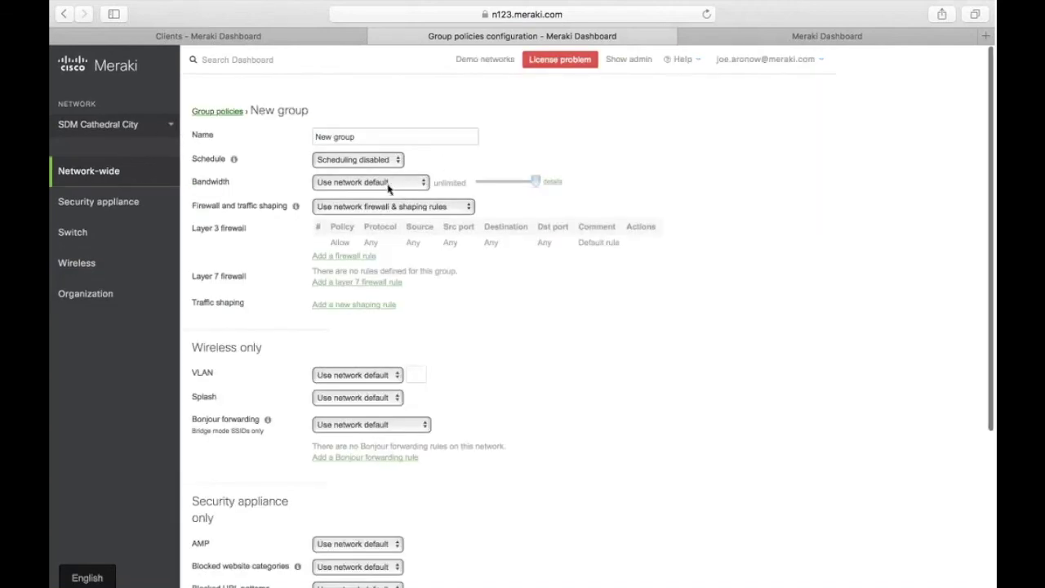
Set the new group to custom network firewall & shaping rules and add a layer 7 rule denying Sports, ESPN
left_click(404, 206)
left_click(412, 232)
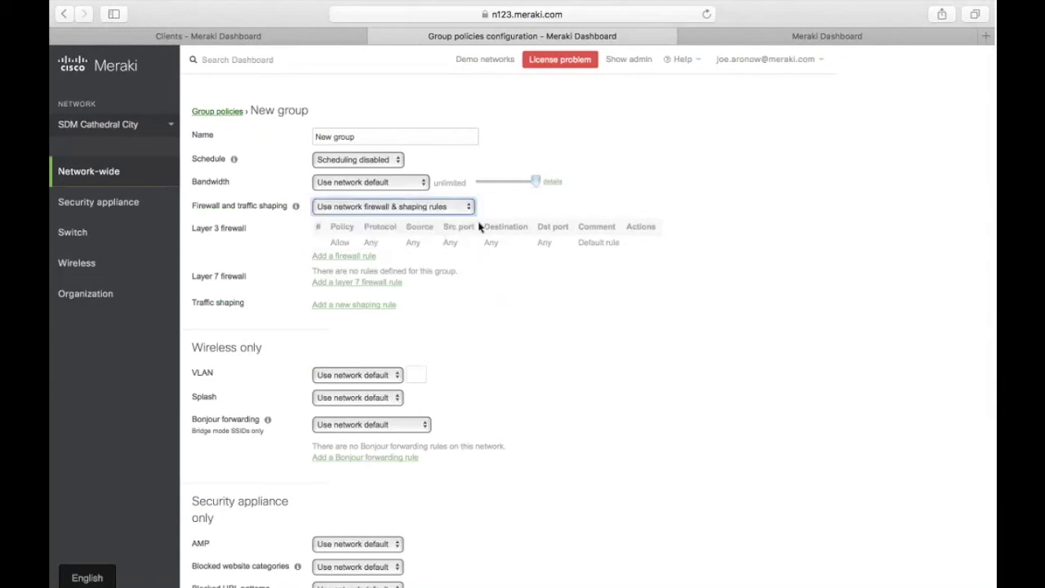
left_click(353, 281)
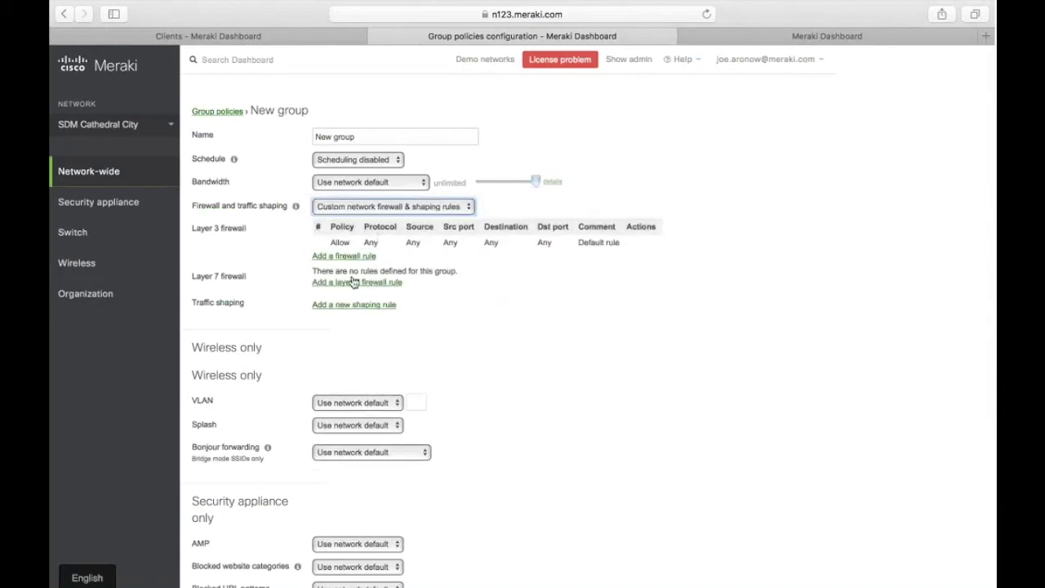
left_click(360, 294)
left_click(445, 236)
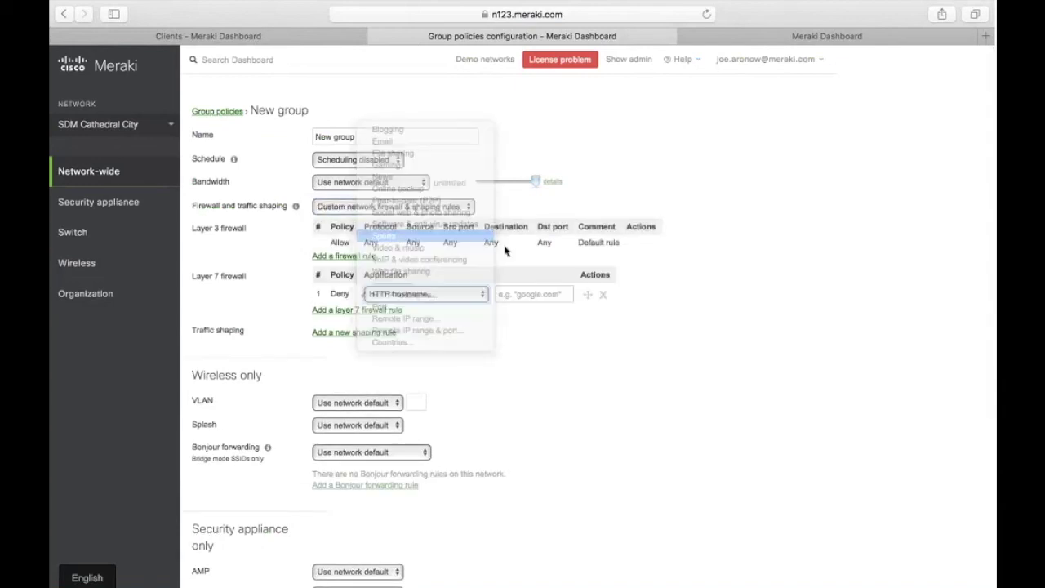
left_click(531, 293)
left_click(535, 331)
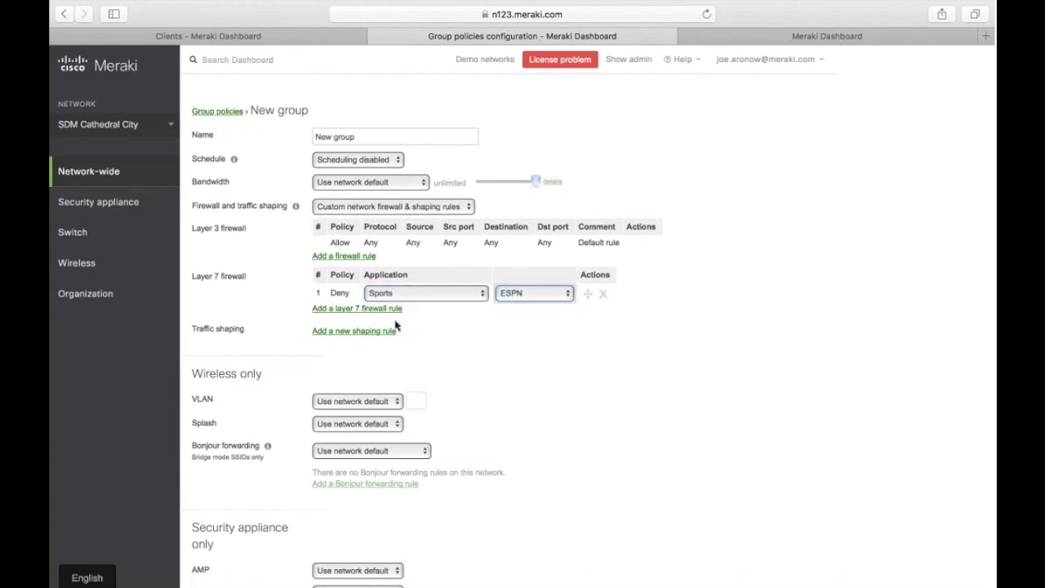
Review the new group's wireless-only and security-appliance-only settings, including the choices for AMP
scroll(390, 326, "down", 5)
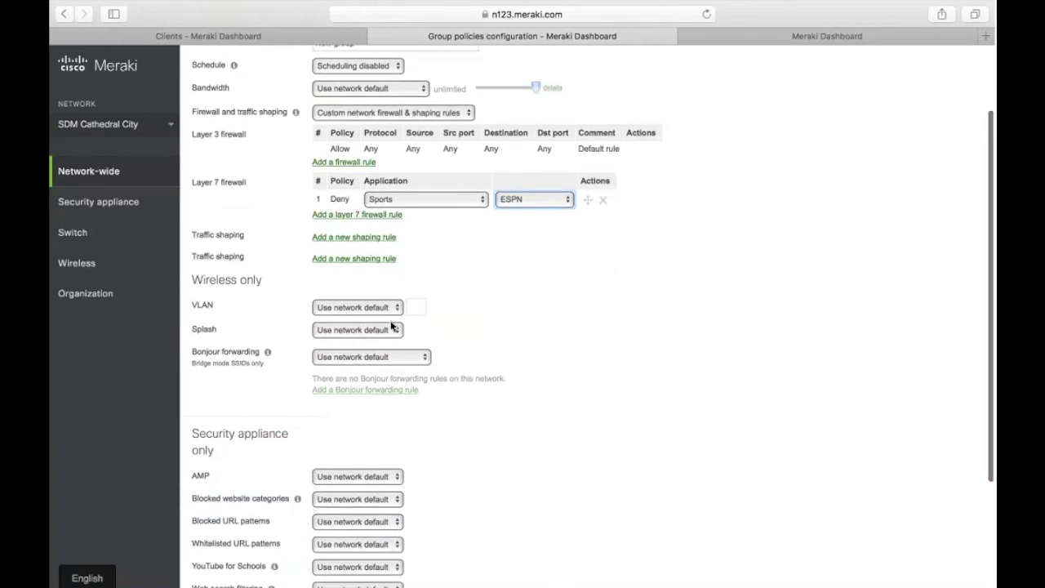
scroll(391, 326, "up", 4)
scroll(390, 326, "down", 4)
left_click(383, 425)
left_click(396, 425)
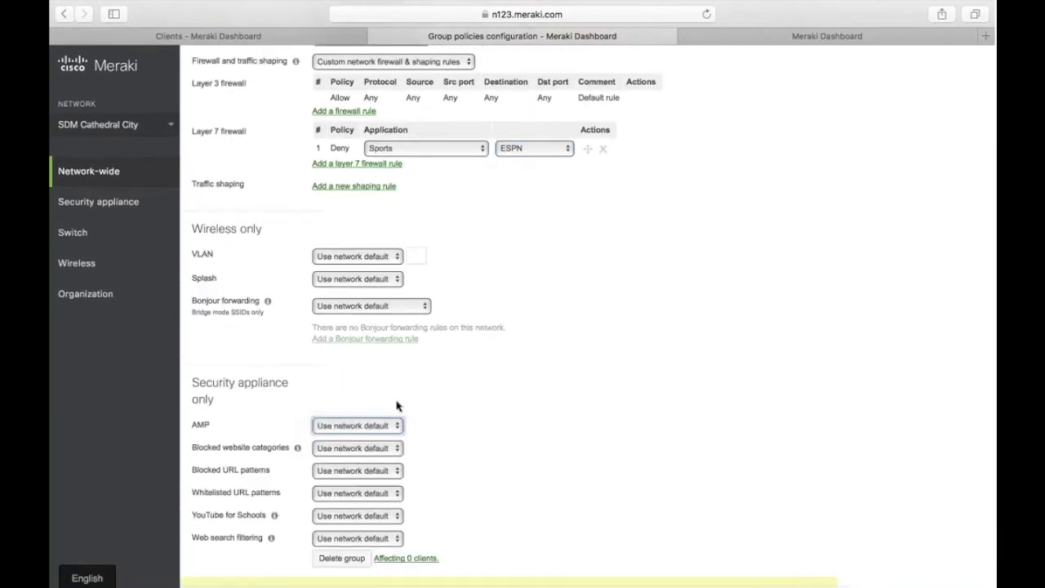
scroll(396, 405, "down", 2)
scroll(397, 405, "up", 6)
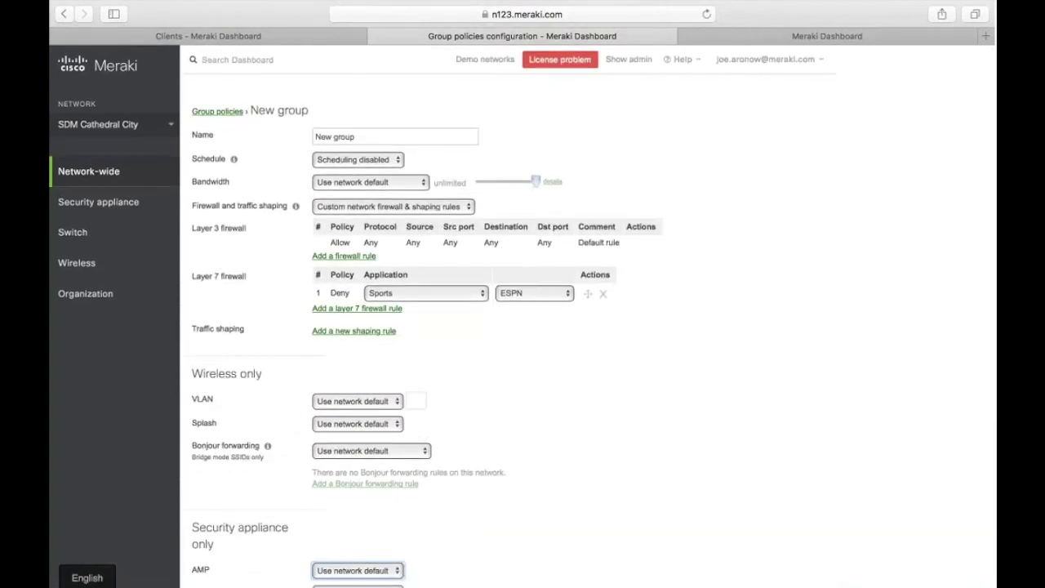
Check the schedule choices of the new group and leave scheduling disabled
left_click(377, 160)
left_click(393, 162)
left_click(395, 161)
left_click(371, 150)
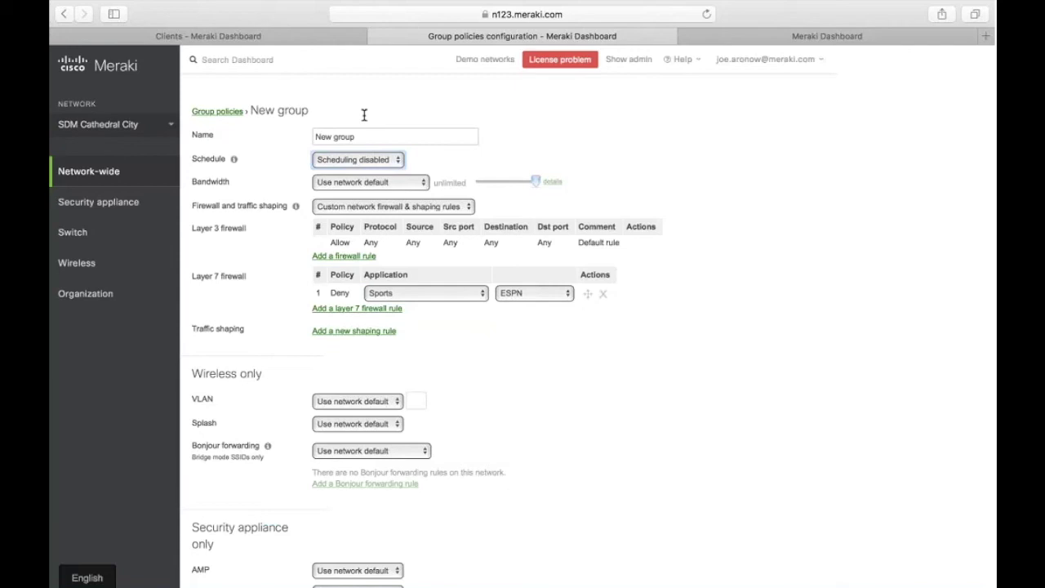
Search the network list for "denver" and switch to the first matching network
left_click(124, 124)
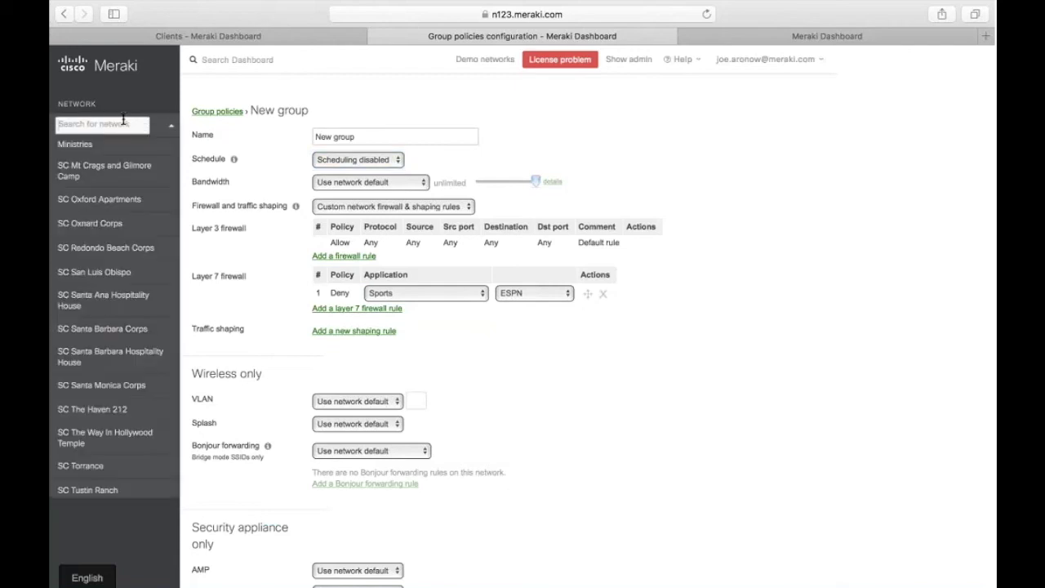
type("denver")
left_click(113, 150)
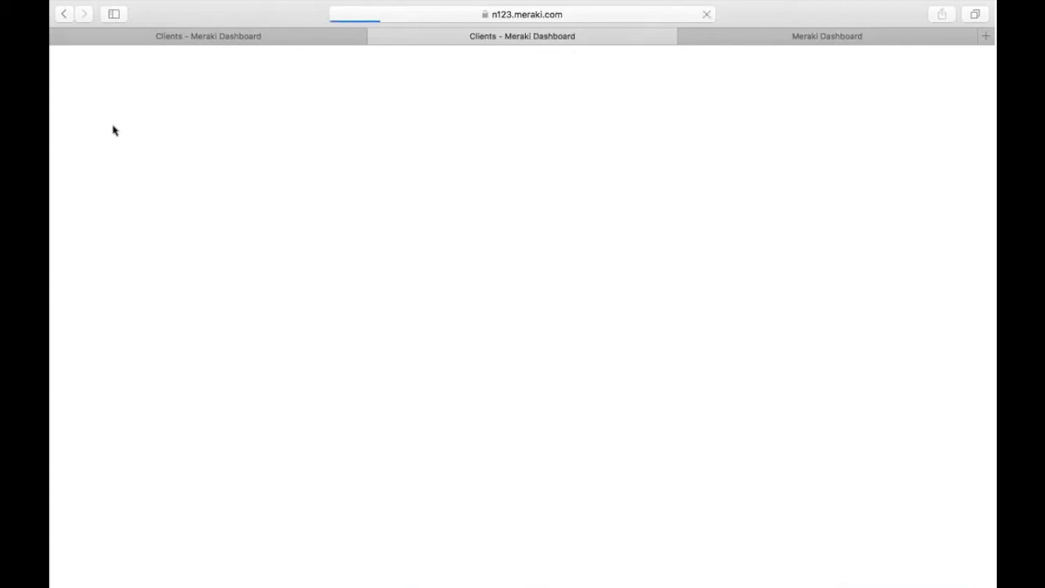
Search the network list for "phoenix", switch to ARC Phoenix 18 and open its security appliance status
left_click(114, 127)
type("pho")
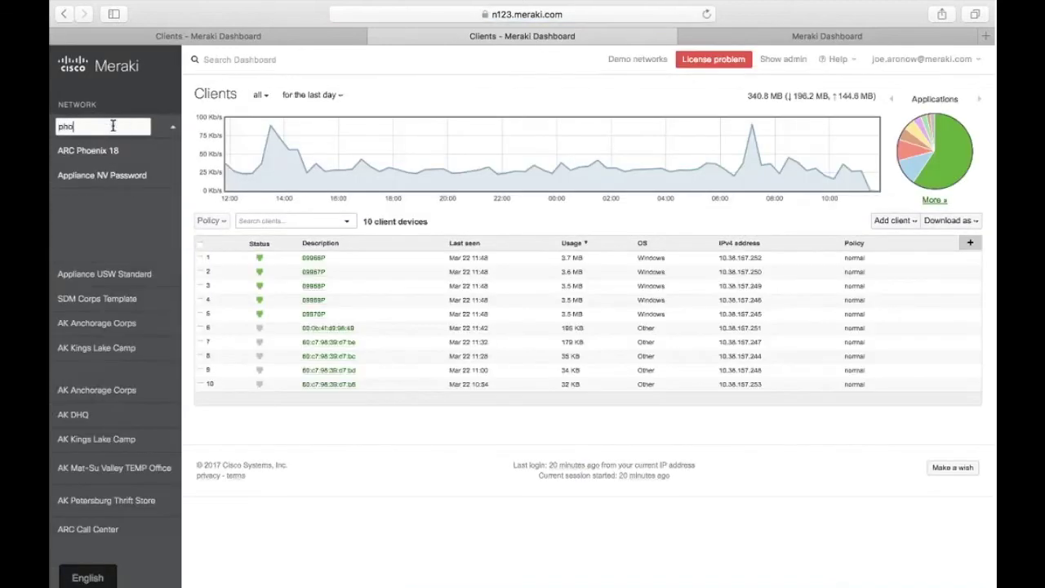
type("enix")
left_click(145, 155)
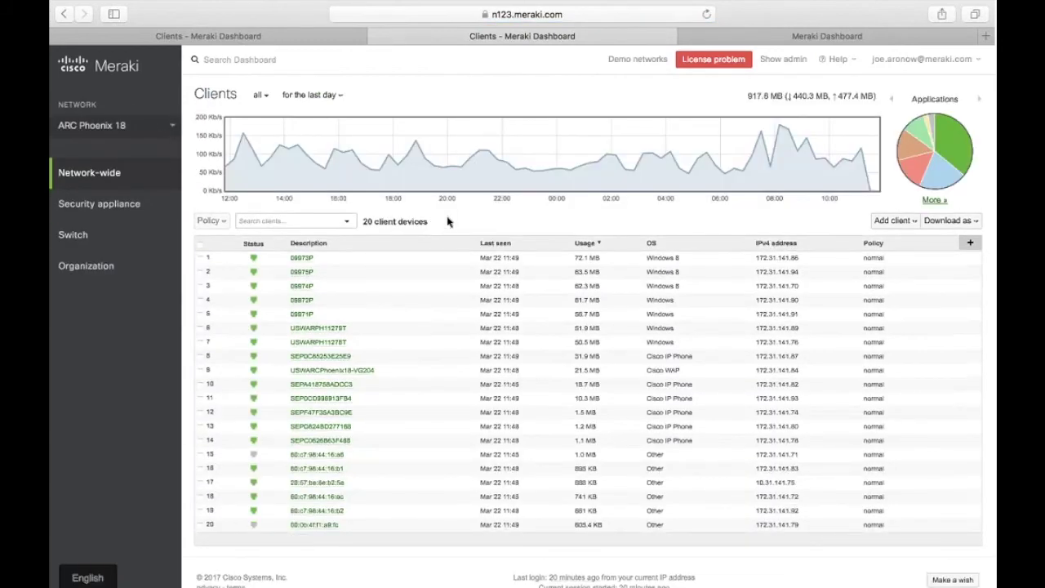
mouse_move(165, 205)
left_click(226, 231)
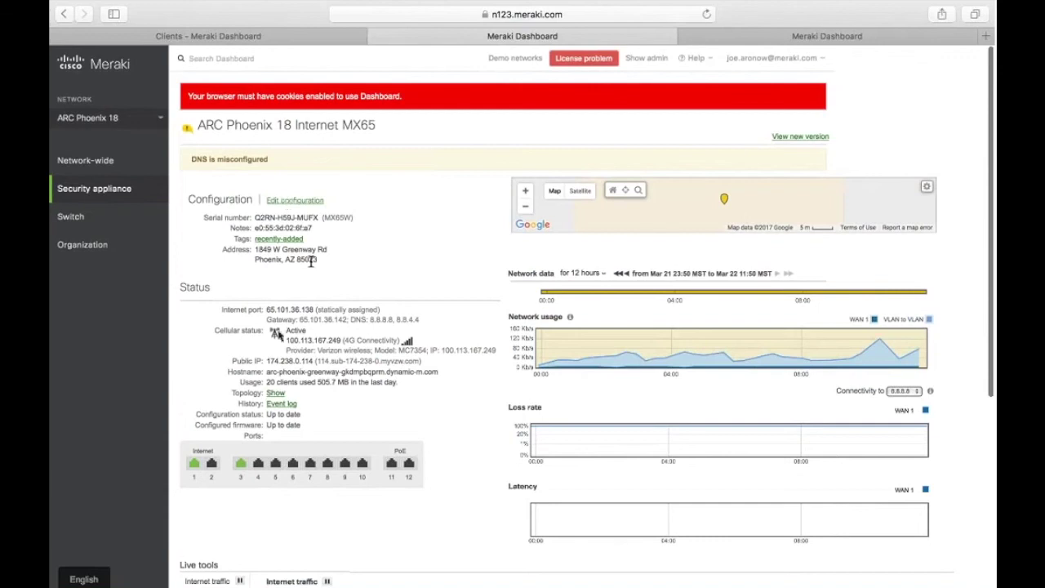
Examine the cellular status of the ARC Phoenix 18 appliance and the time ranges offered for its network data
left_click_drag(282, 331, 490, 345)
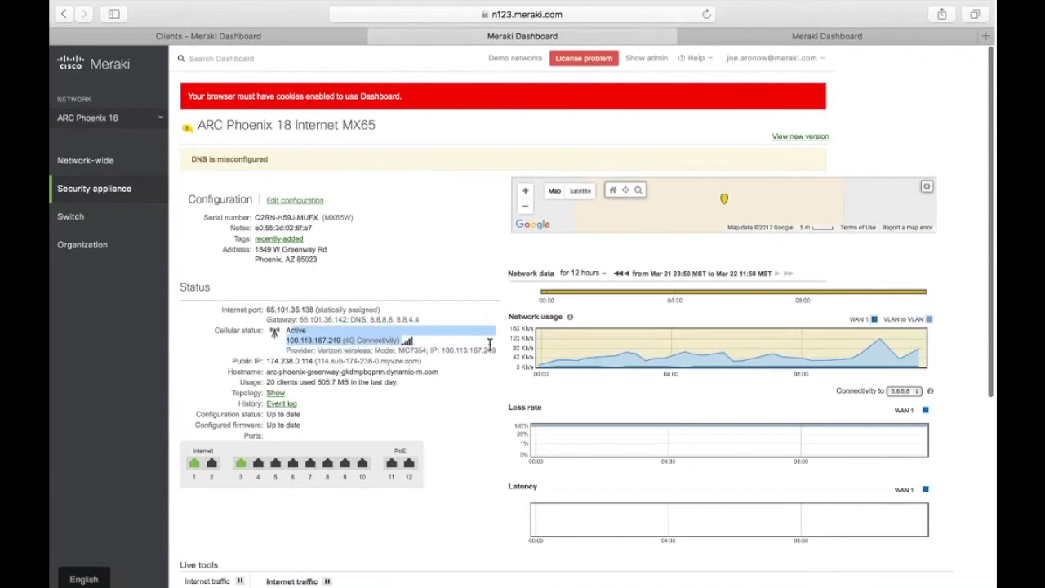
left_click(445, 311)
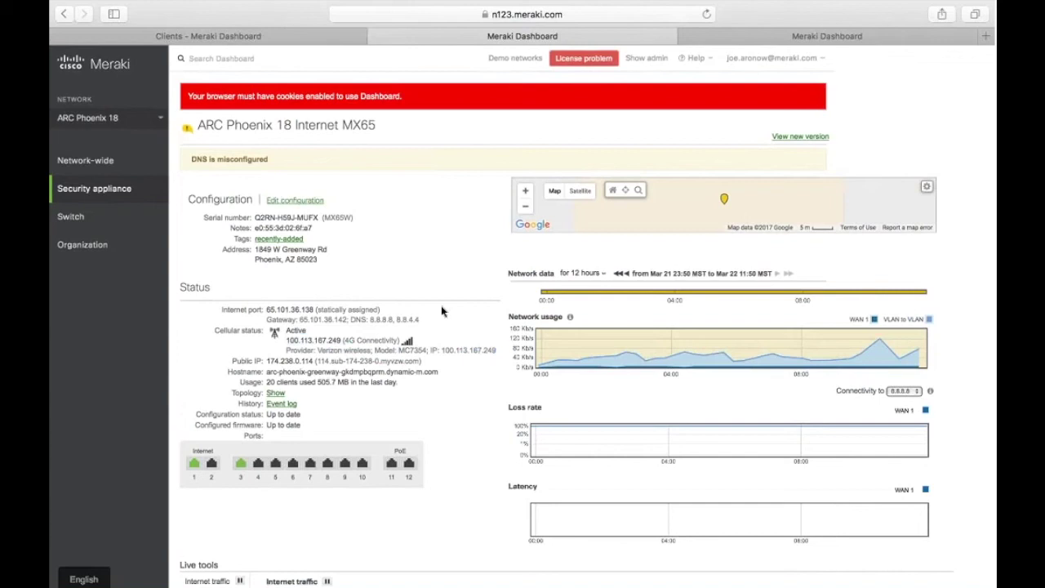
left_click(575, 270)
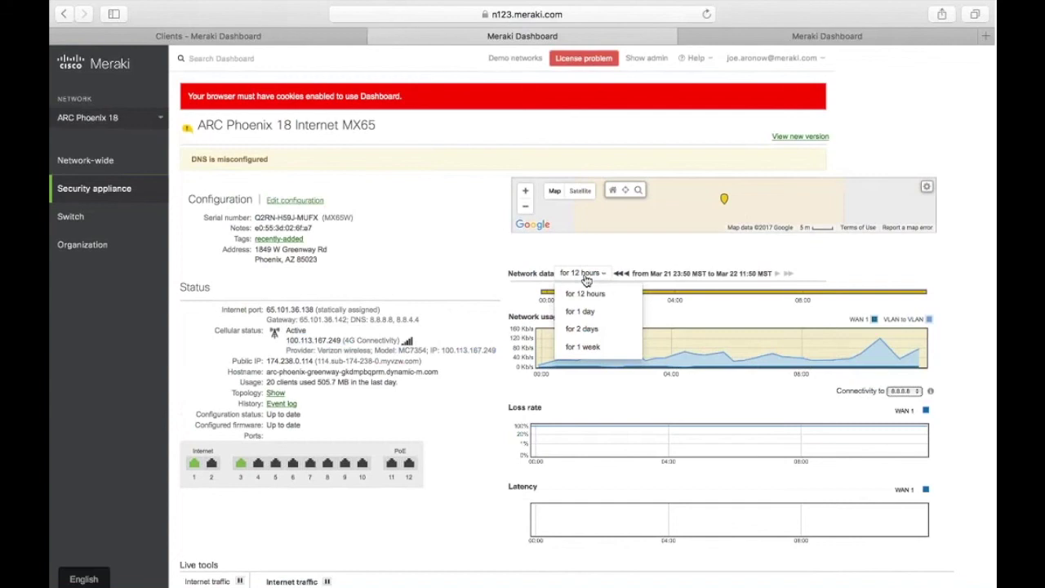
left_click(572, 255)
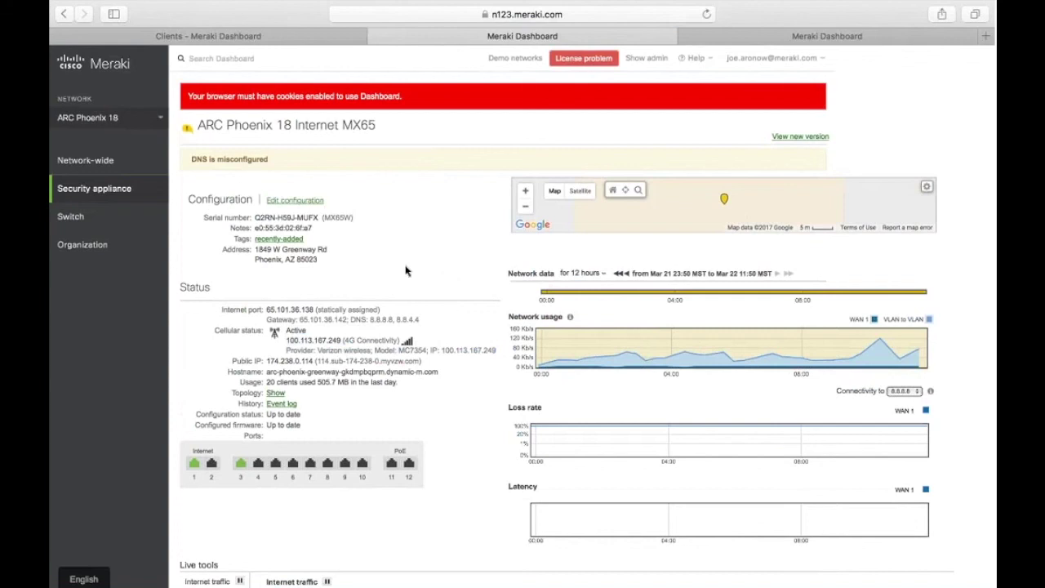
Search the network list for Phoenix and open the SW Phoenix Maryvale security appliance
left_click(118, 120)
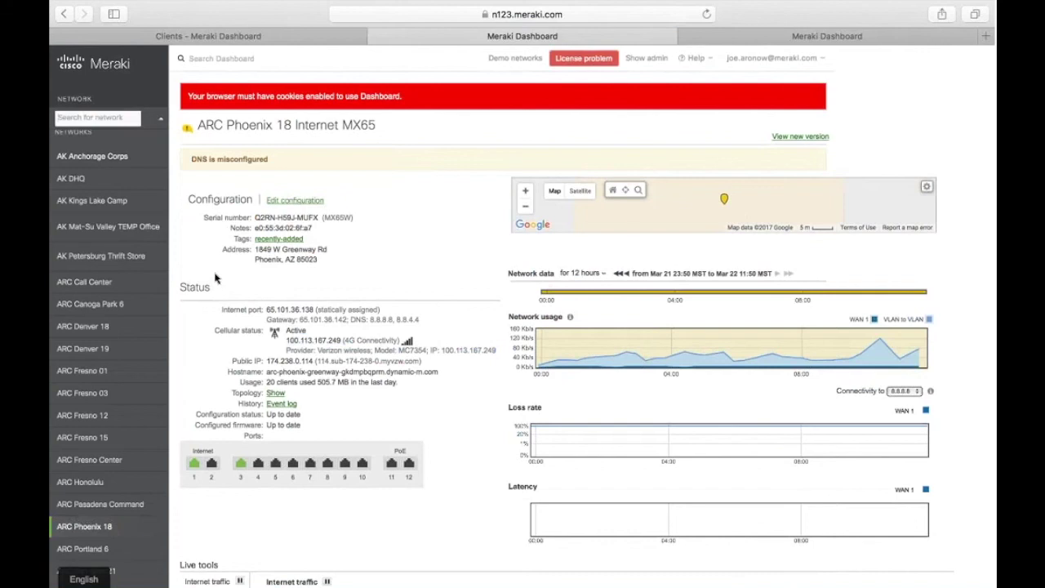
type("phoe")
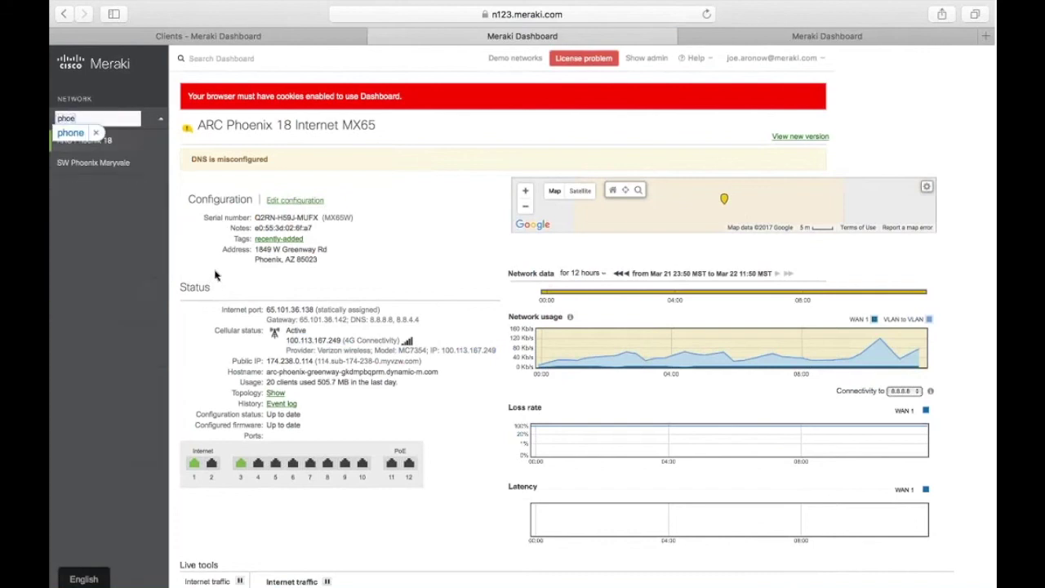
key("BackSpace")
key("BackSpace")
key("BackSpace")
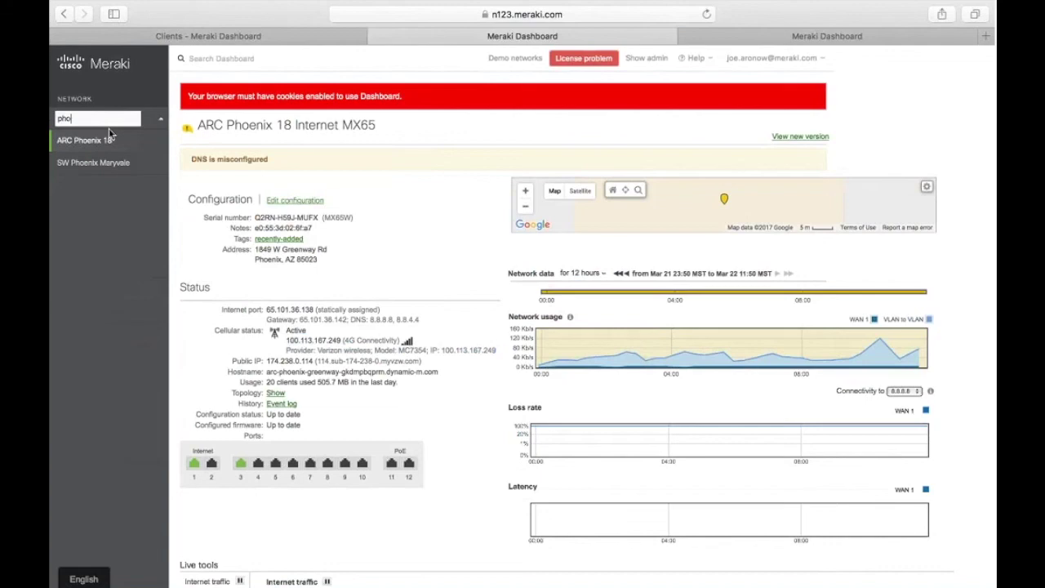
left_click(110, 144)
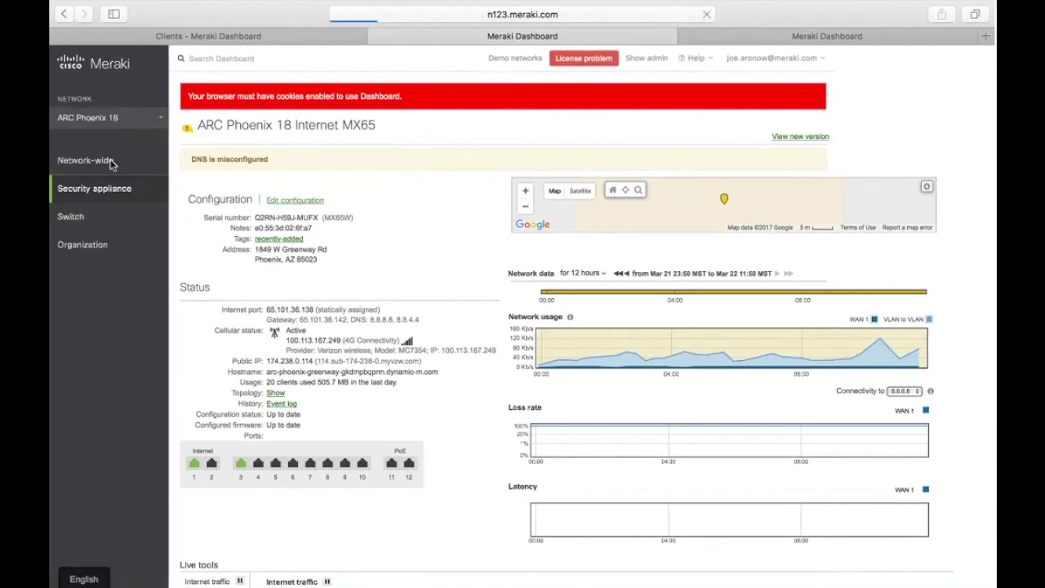
Search the network list for "denver" and switch to the ARC Denver 19 security appliance
left_click(127, 117)
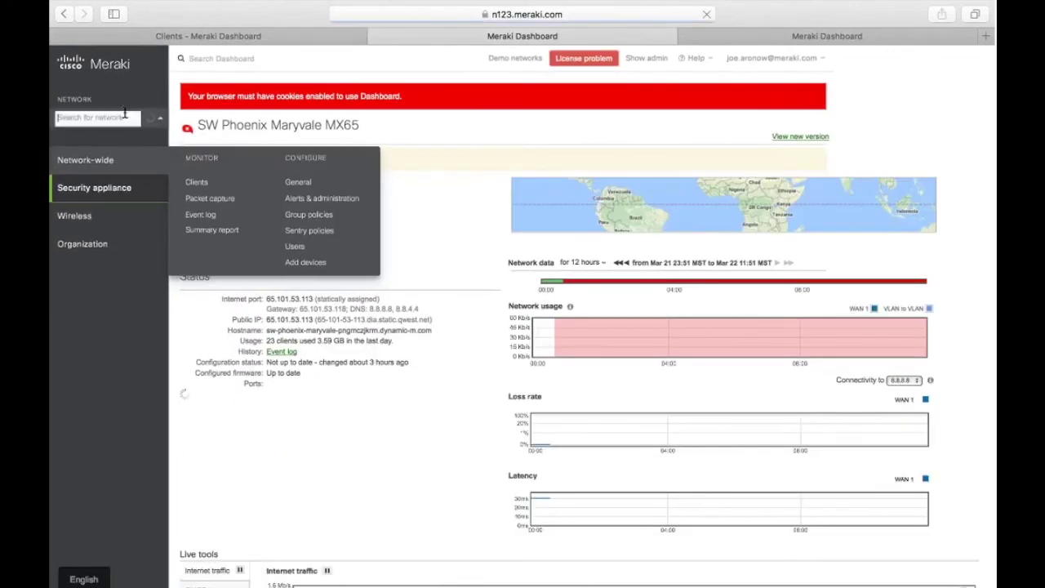
type("server")
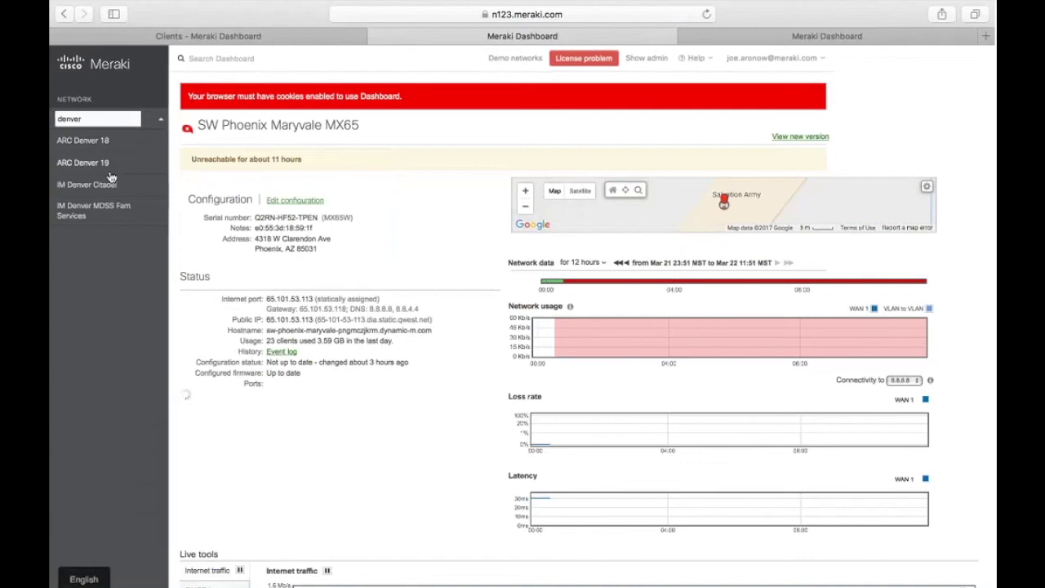
key("Escape")
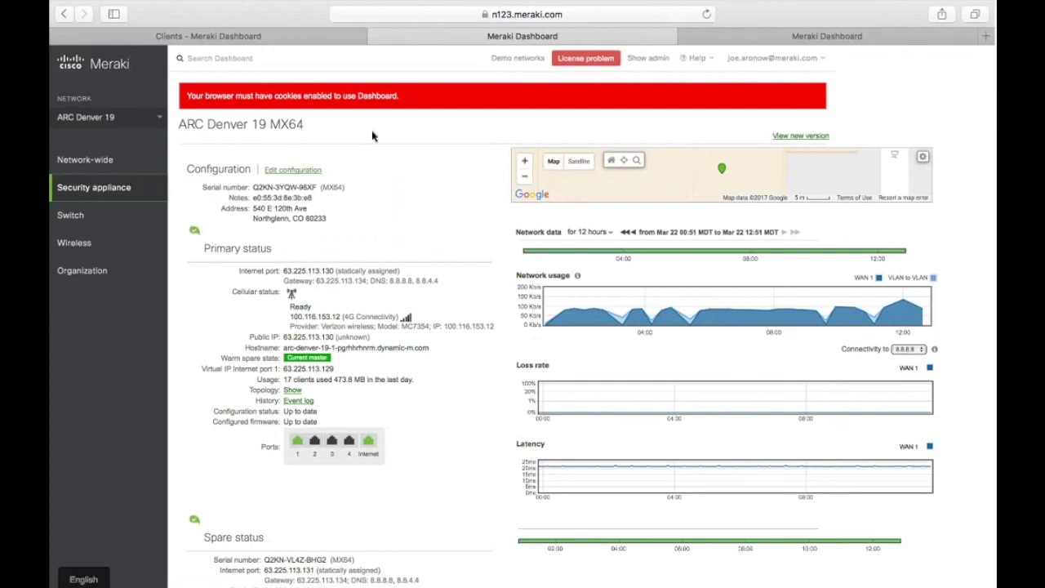
Examine the ARC Denver 19 appliance's primary status, spare status, warm spare state and live tools
scroll(372, 136, "up", 1)
scroll(313, 382, "down", 1)
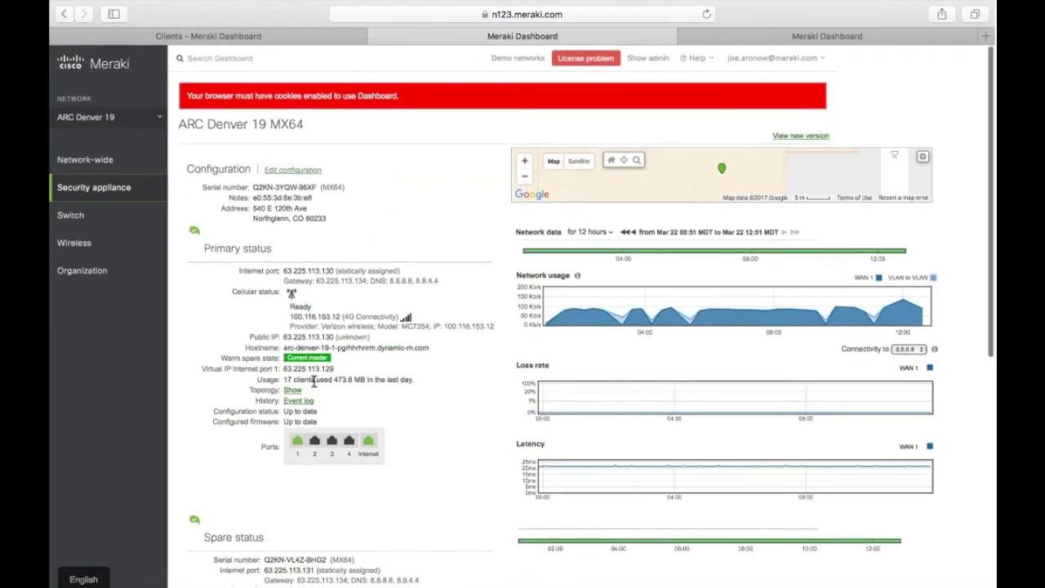
scroll(313, 382, "down", 5)
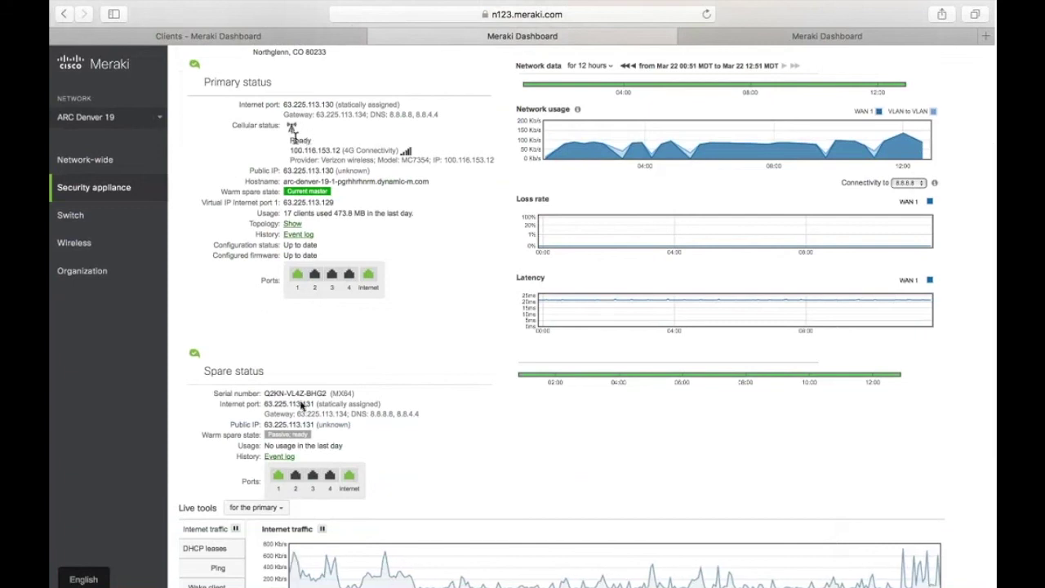
scroll(306, 349, "down", 1)
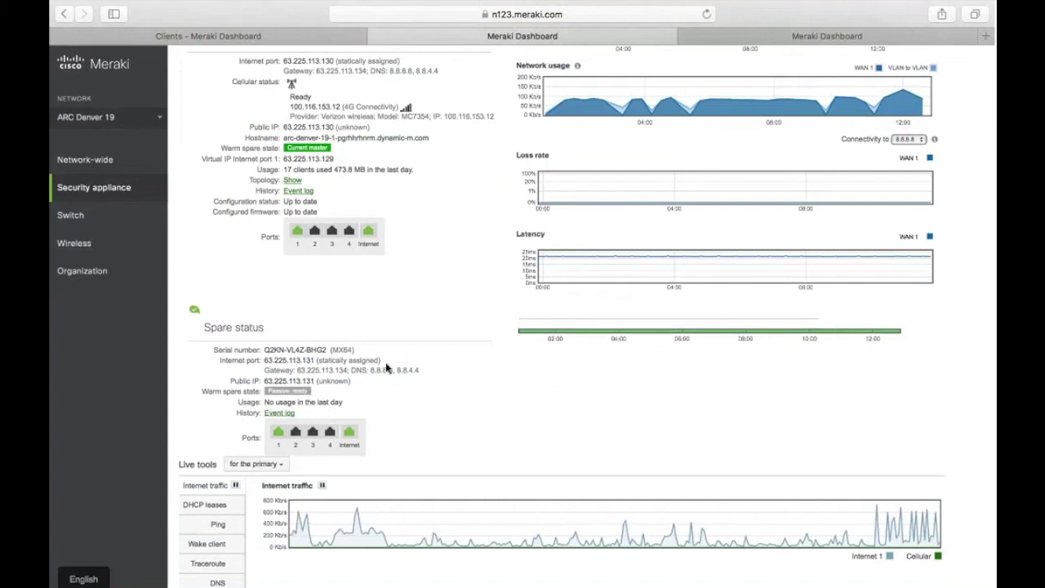
scroll(387, 368, "down", 2)
scroll(387, 368, "up", 8)
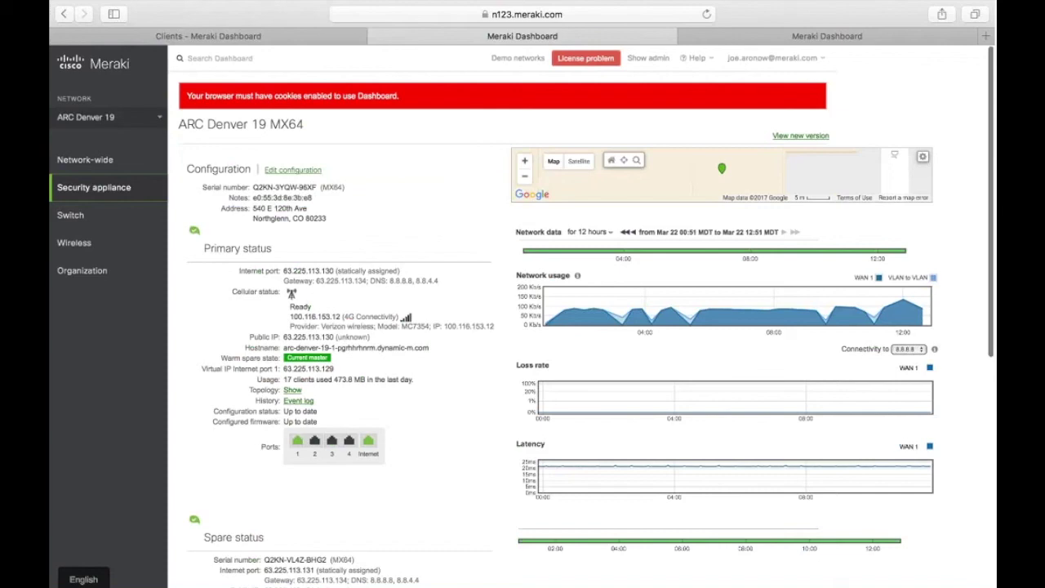
Switch to the PowerPoint presentation and play the slide show from the current Live Demo slide
key("ctrl+Right")
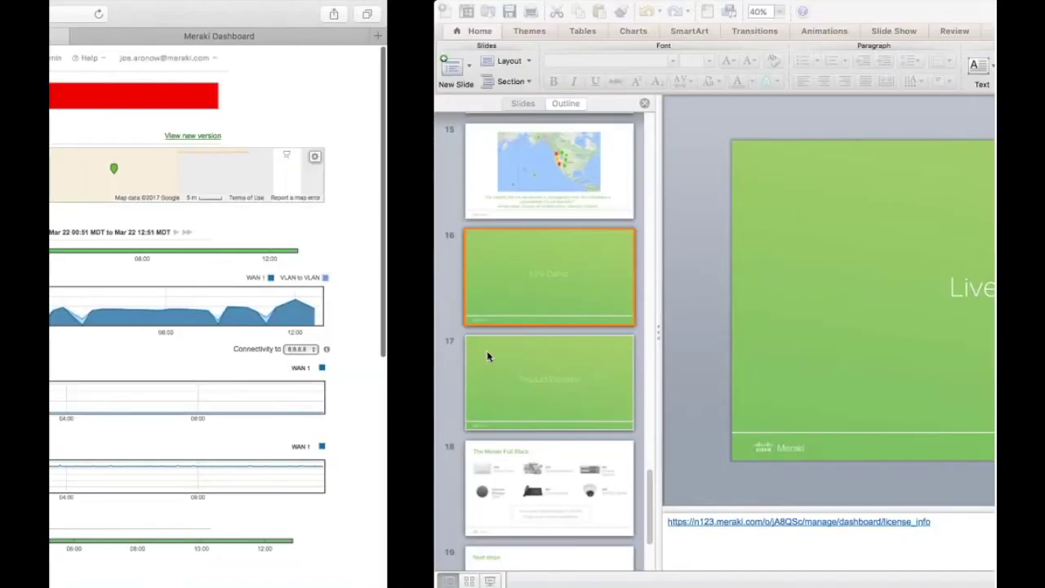
left_click(454, 8)
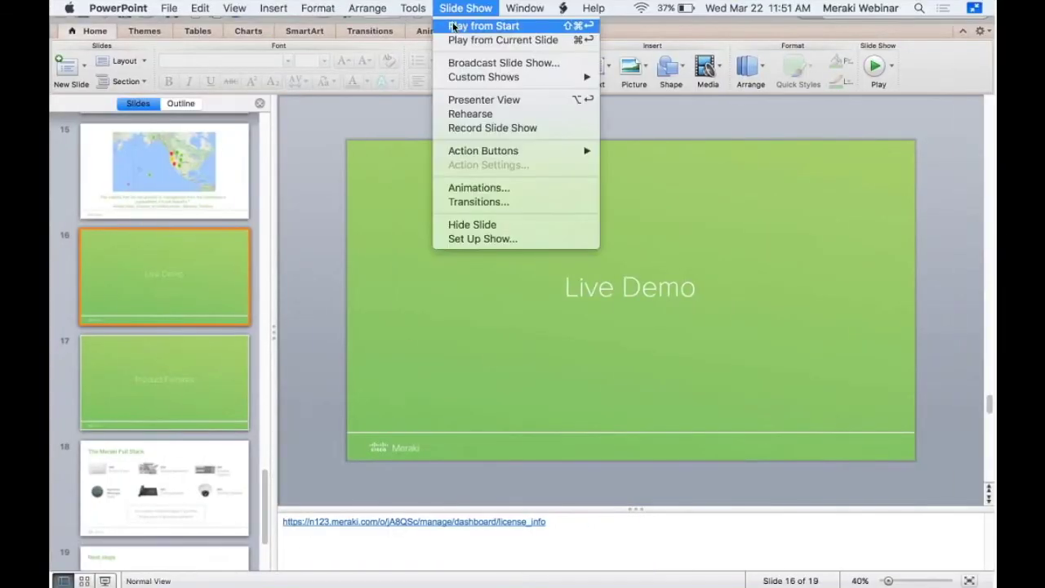
left_click(454, 37)
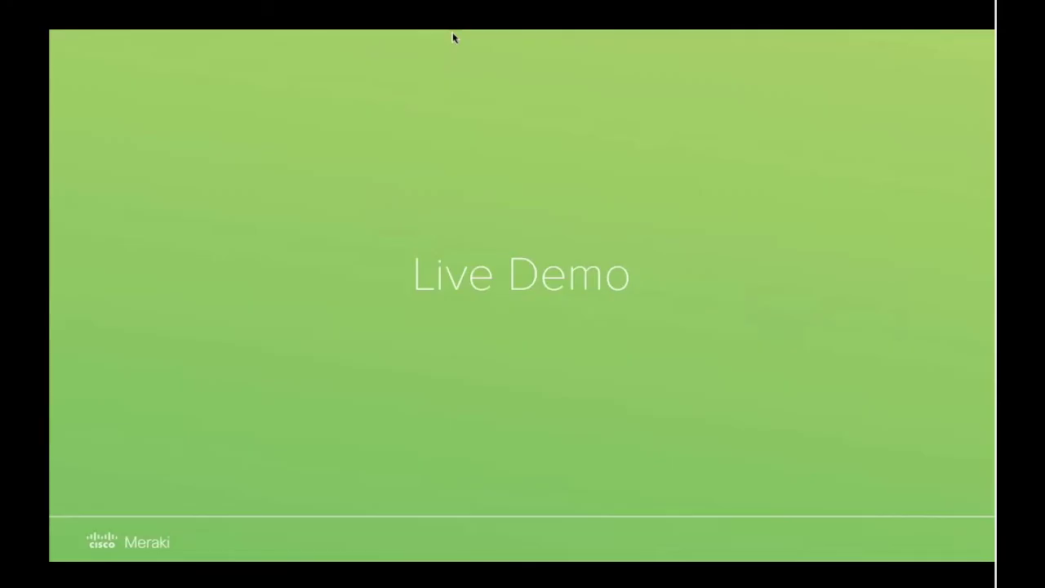